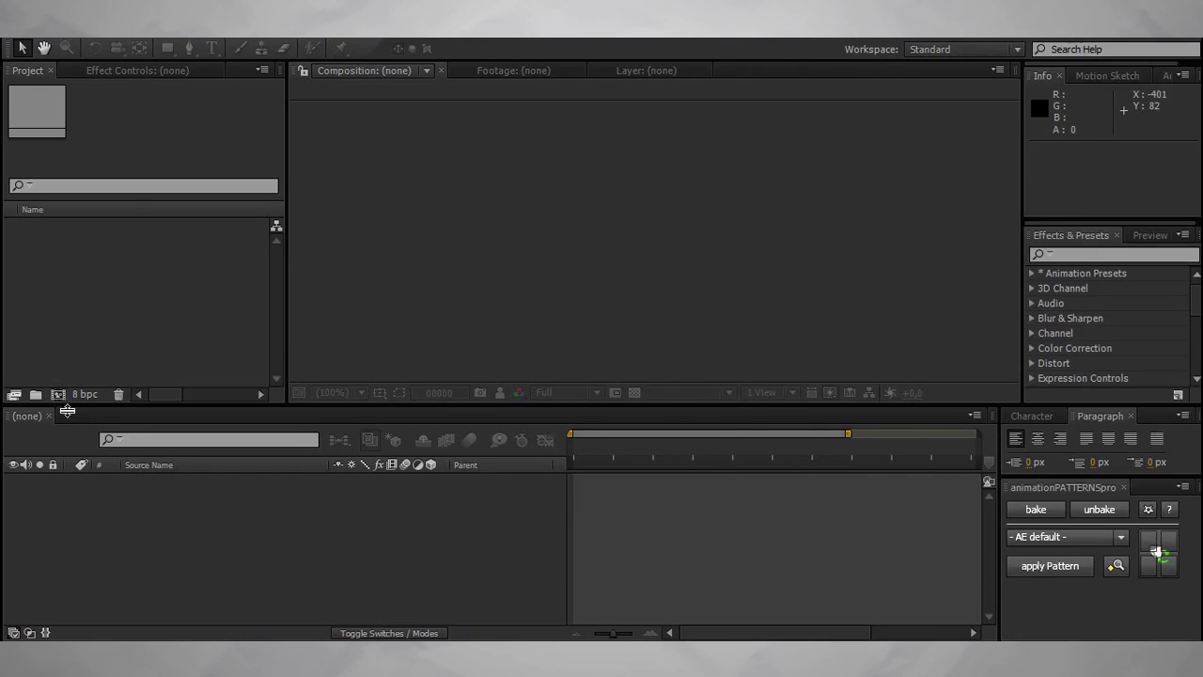
Step: Create a 1050 x 576 px composition named App, 25 fps and 300 frames long, and add animation pattern sets 1 and 2 to it
key(ctrl+n)
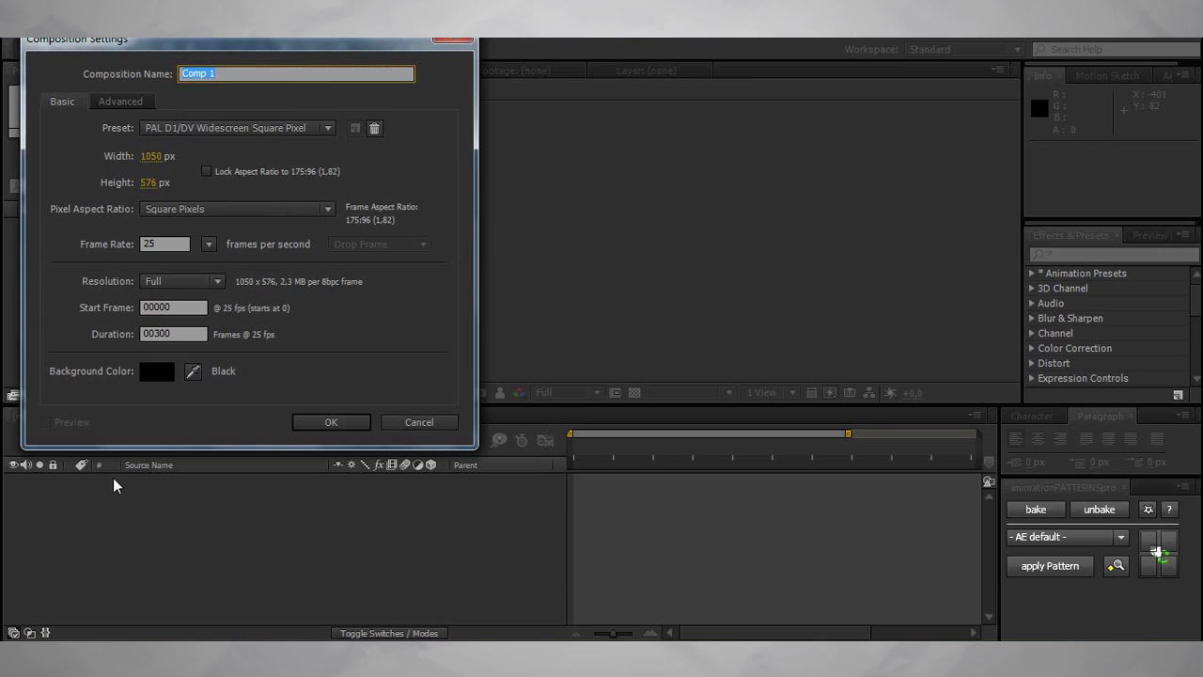
key(Return)
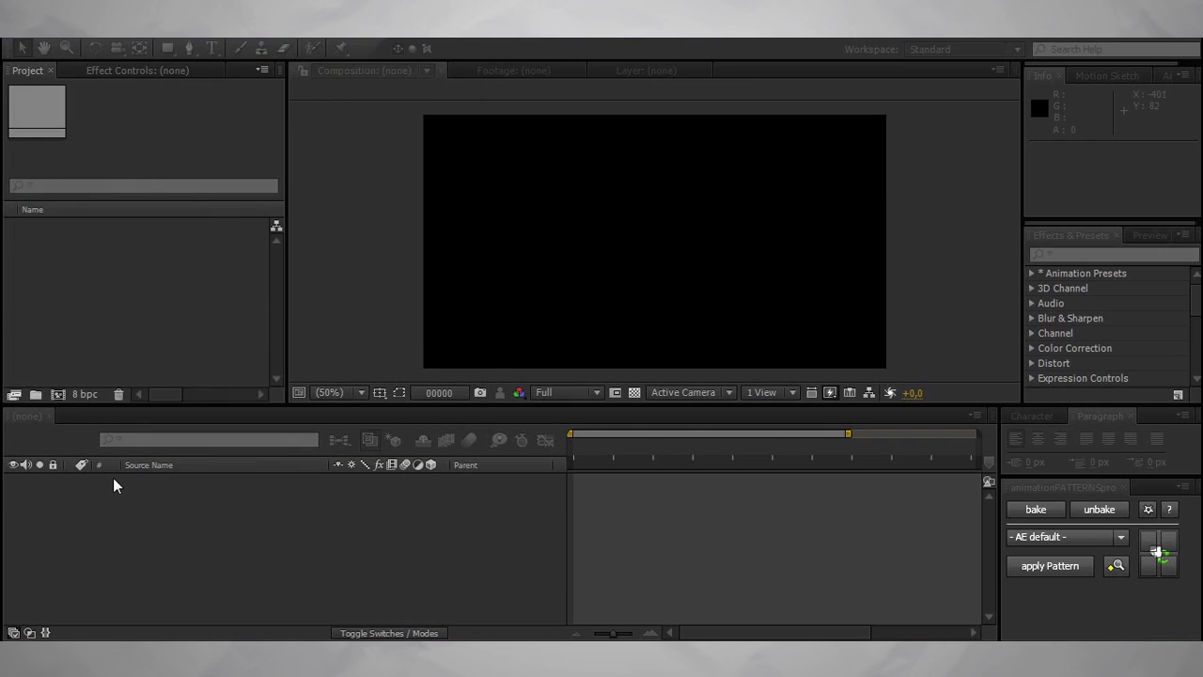
click(1149, 546)
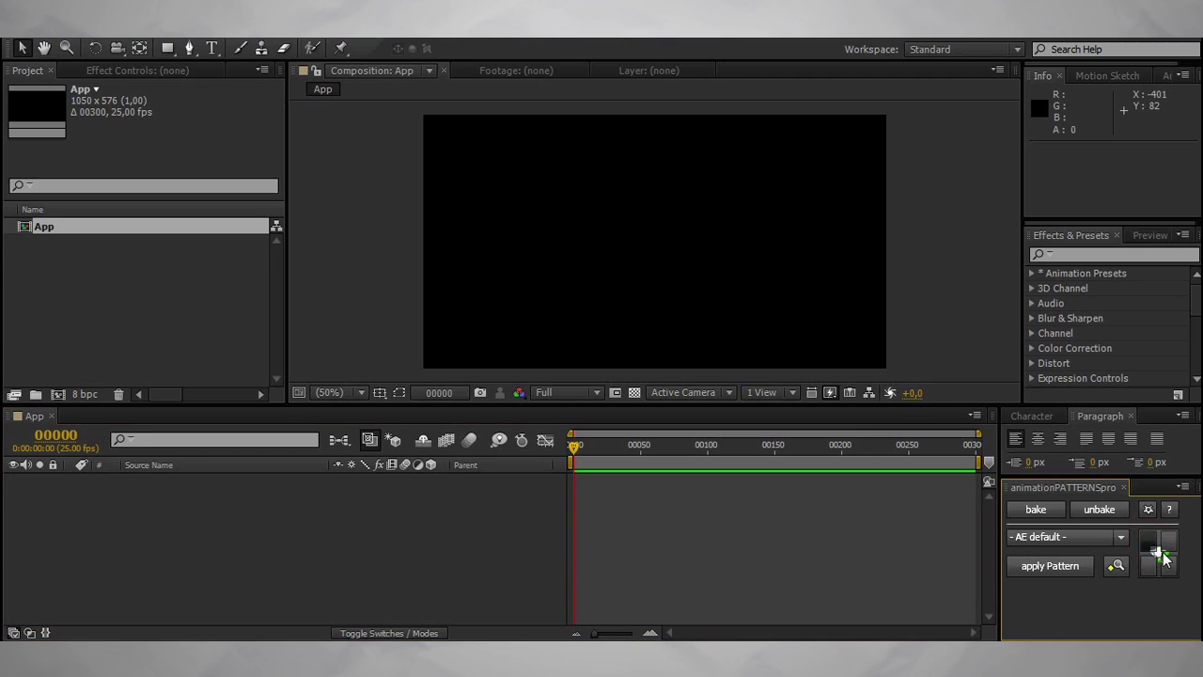
click(1163, 556)
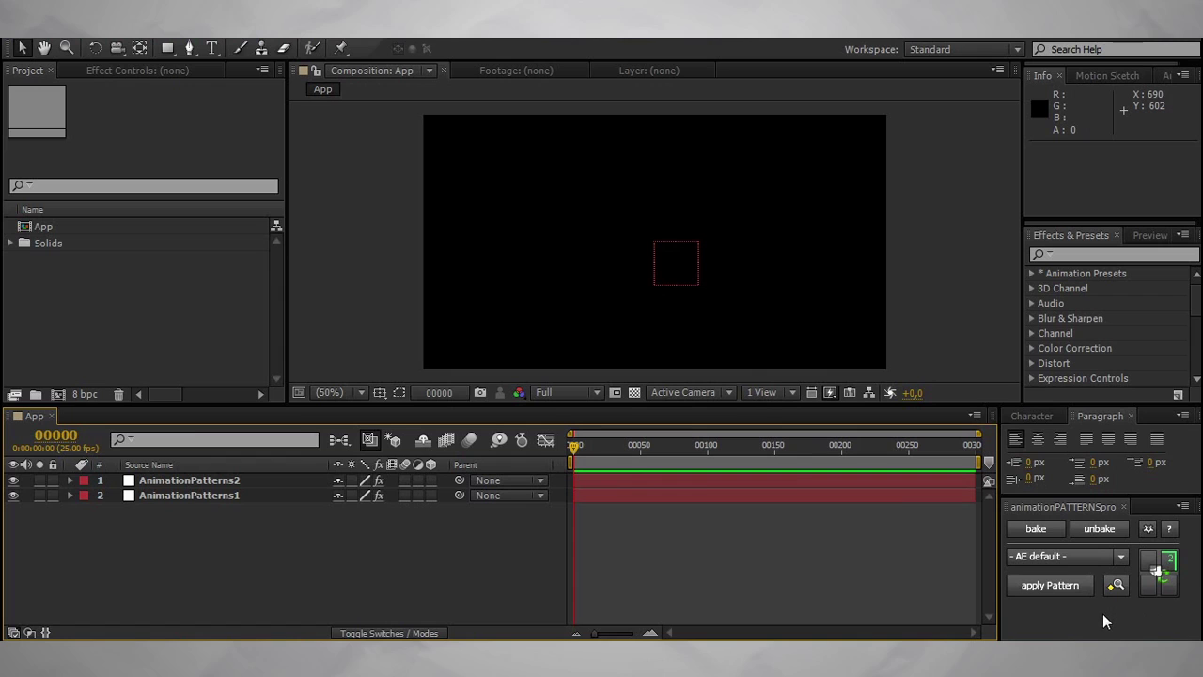
Step: Create a second composition of 1050 x 576 px and 300 frames, and add a white 100 x 100 px solid
click(58, 394)
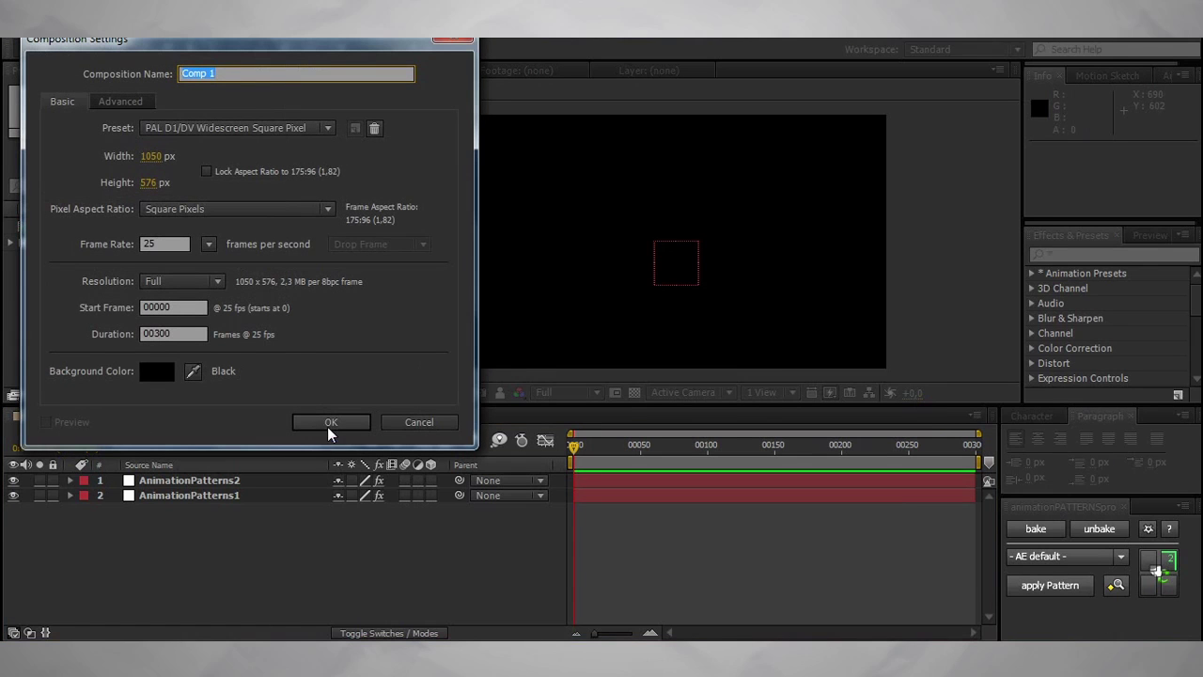
click(331, 422)
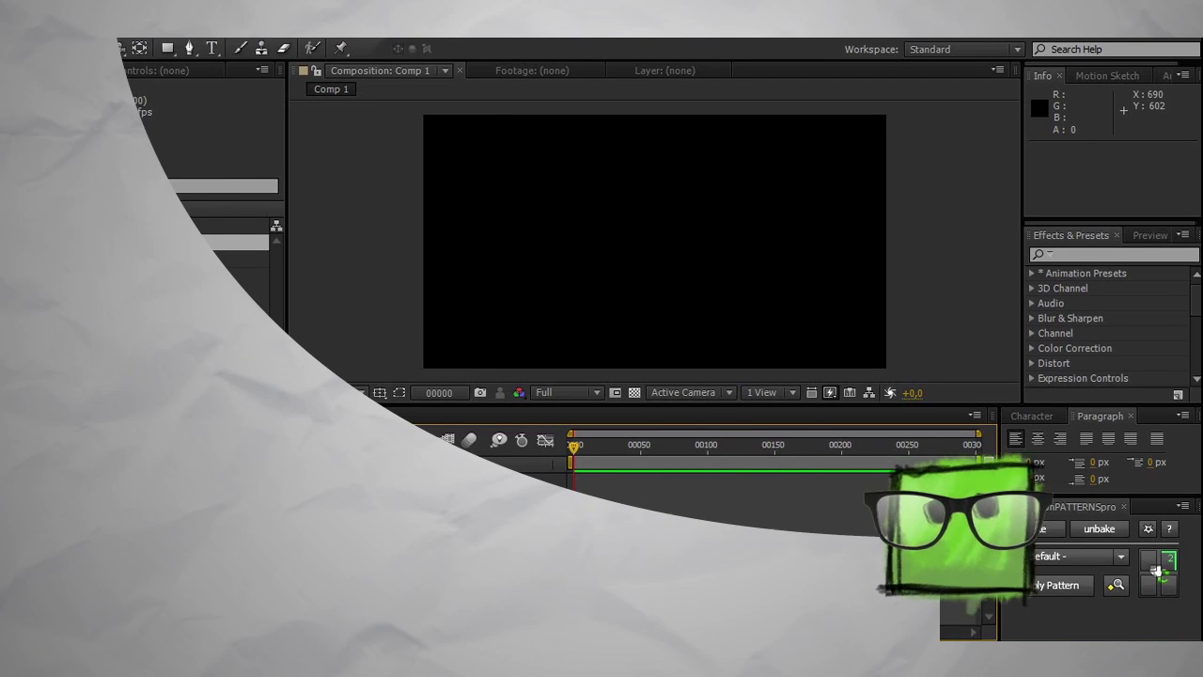
key(ctrl+y)
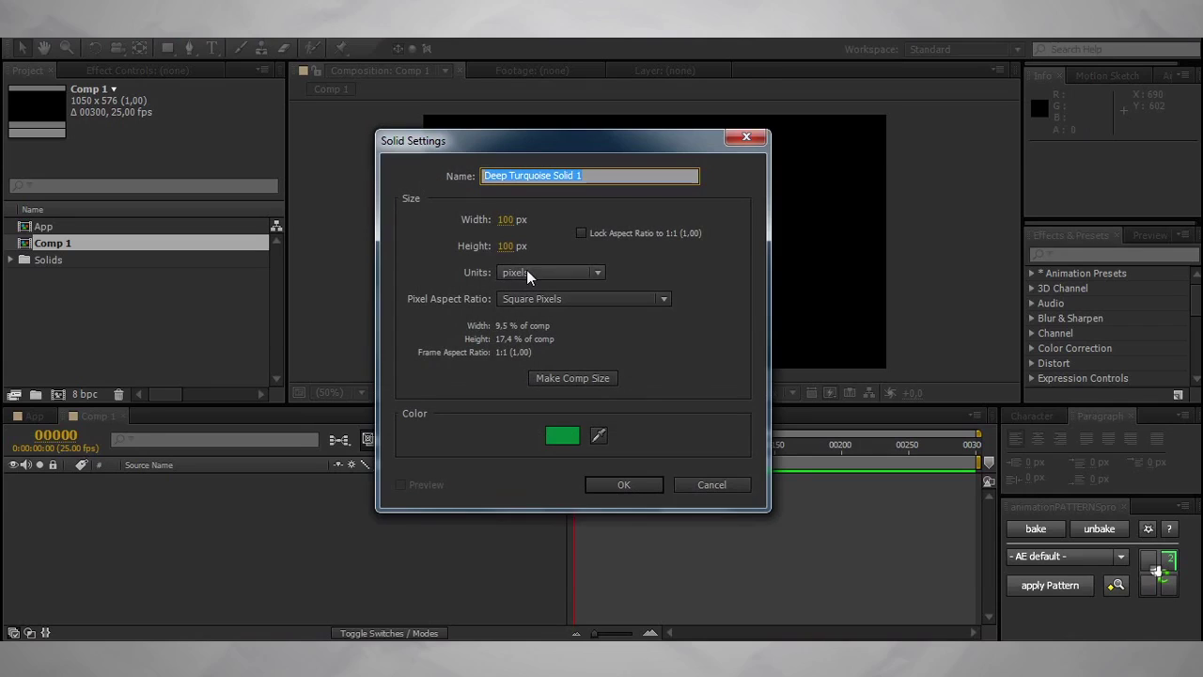
click(568, 438)
drag(734, 395, 661, 295)
click(1024, 299)
click(655, 490)
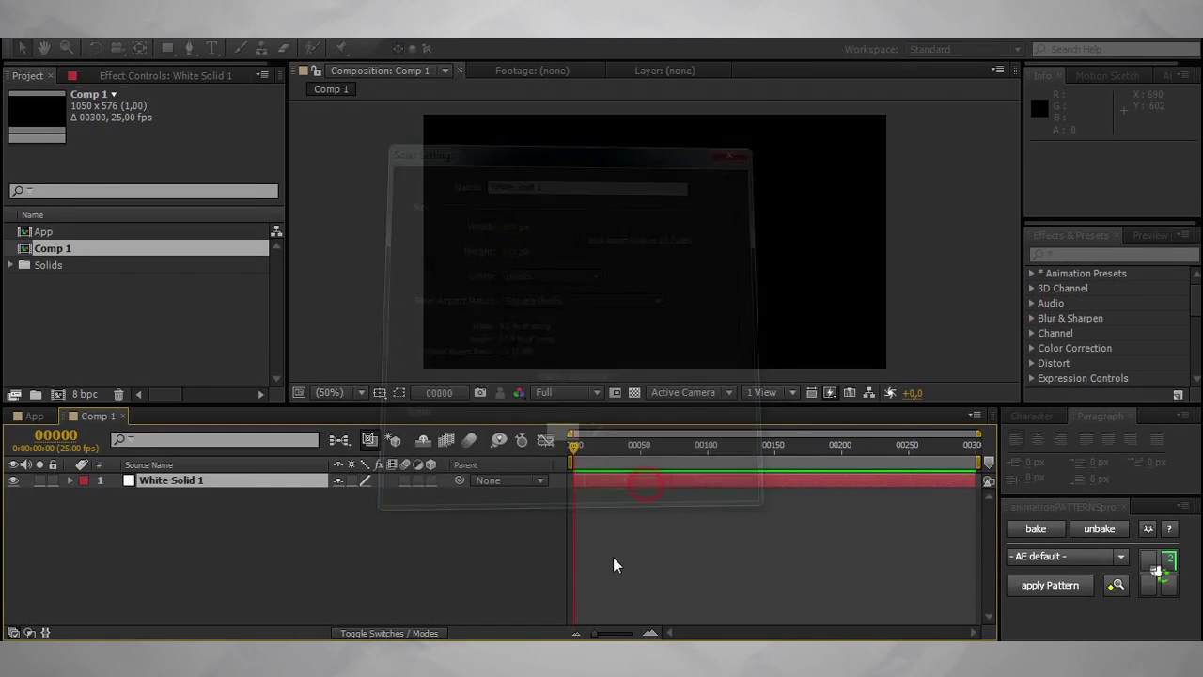
Step: Keyframe the white solid's Position in an arc from about 213, 390 at frame 0 over a central peak to about 701, 432 at frame 151
key(p)
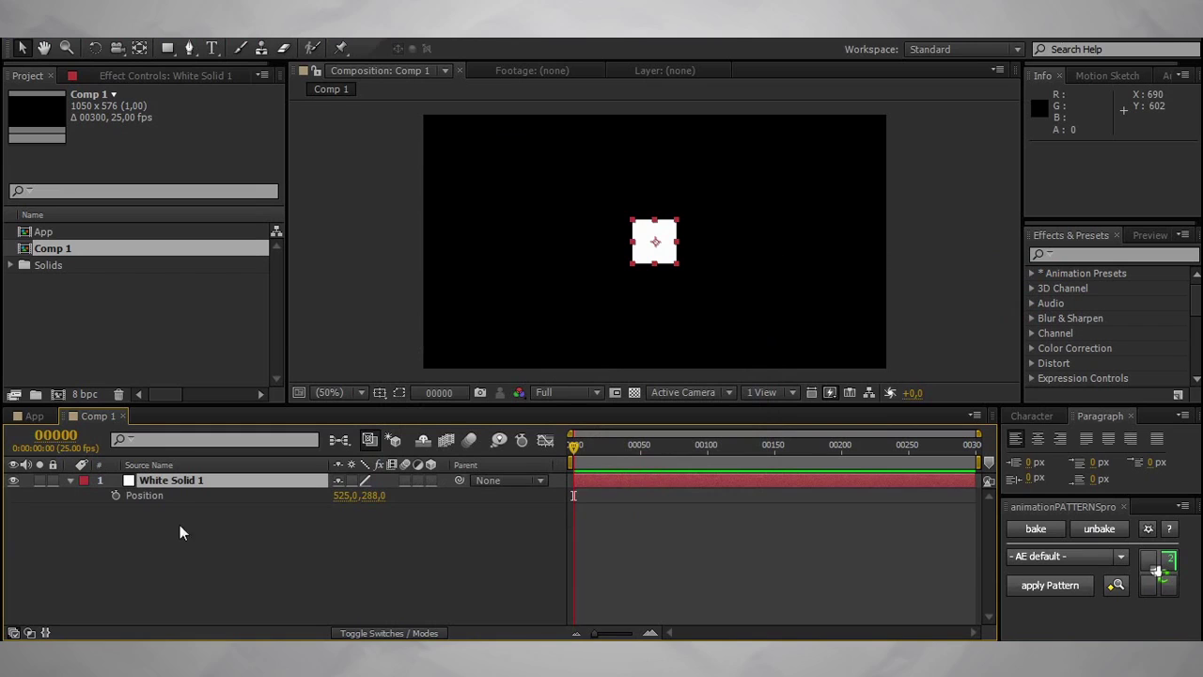
click(116, 495)
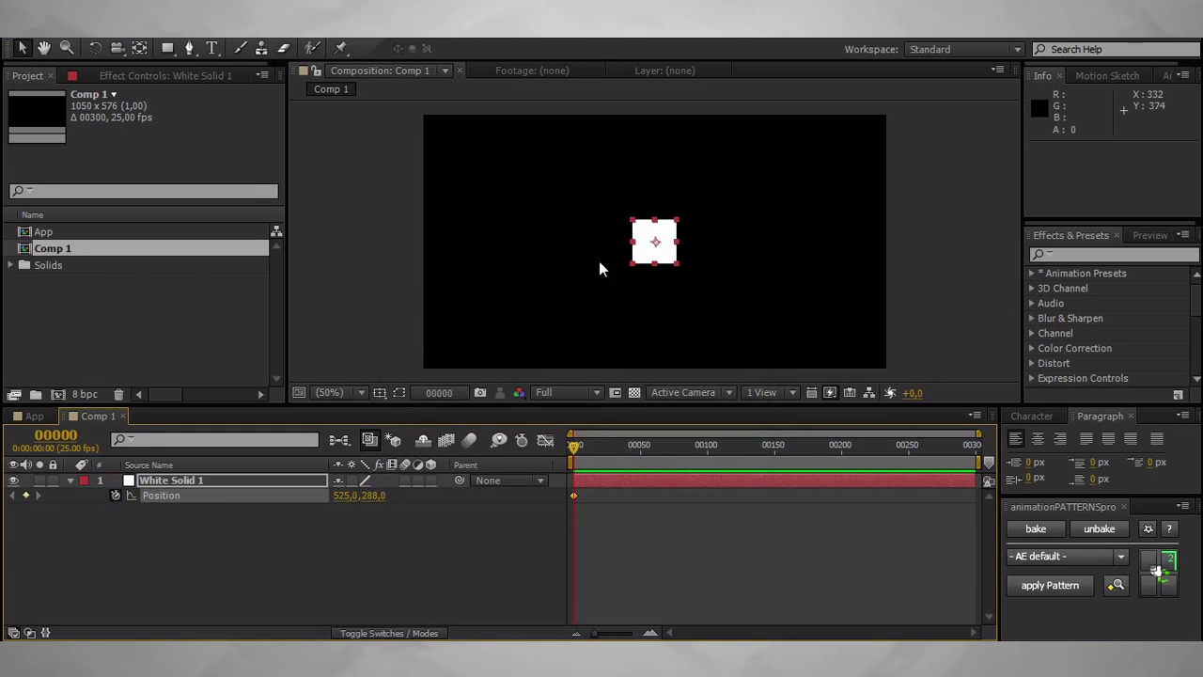
drag(639, 256, 501, 301)
drag(622, 468, 676, 447)
drag(531, 302, 745, 315)
click(777, 445)
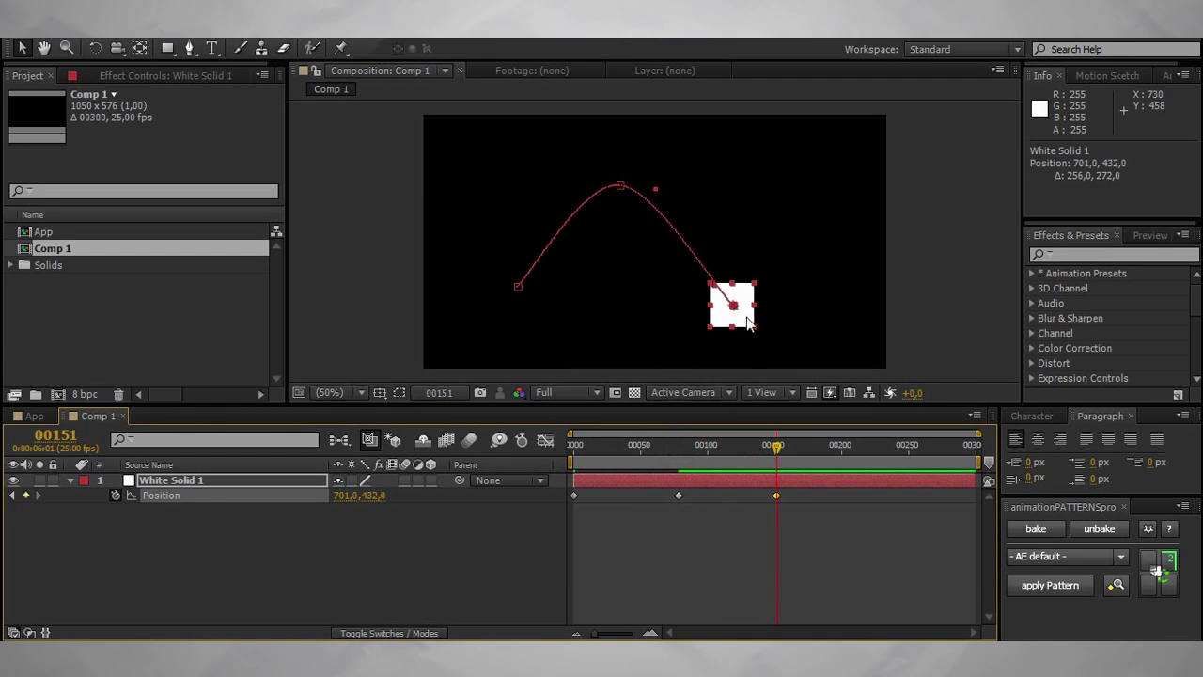
Step: Widen the motion path's curve with its Bezier handles and place the last Position keyframe at about 841, 406
click(620, 186)
drag(656, 191, 709, 181)
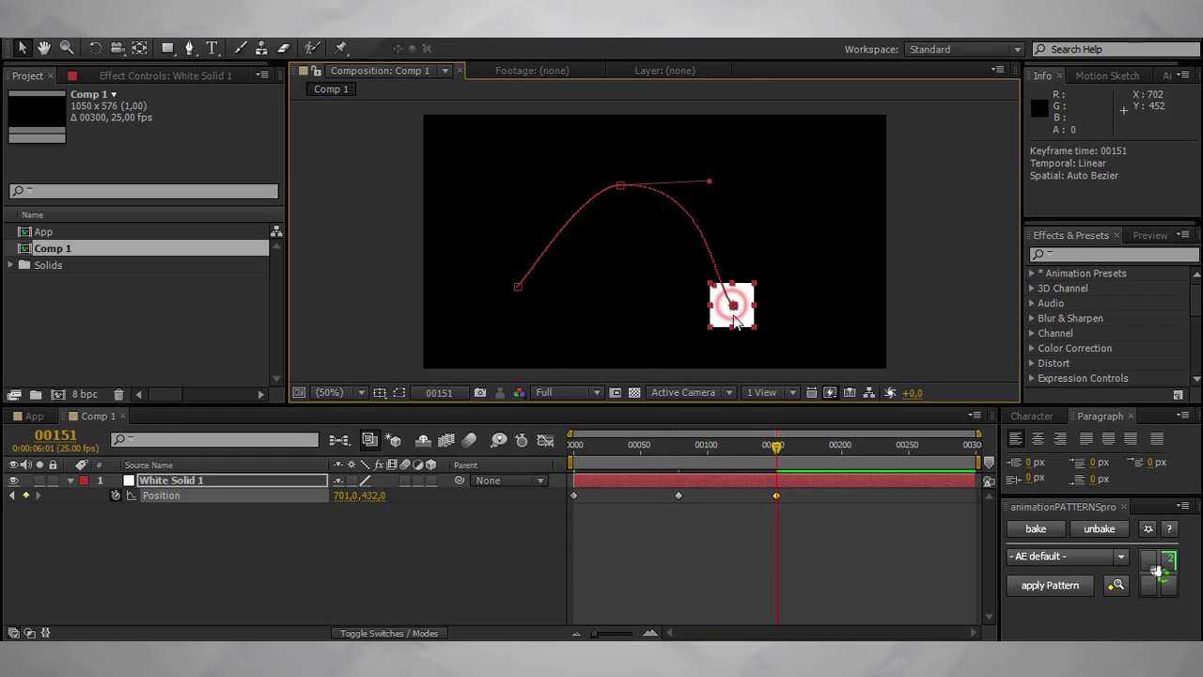
drag(734, 311, 664, 296)
mouse_move(777, 455)
mouse_down()
mouse_move(554, 455)
mouse_move(788, 444)
mouse_up()
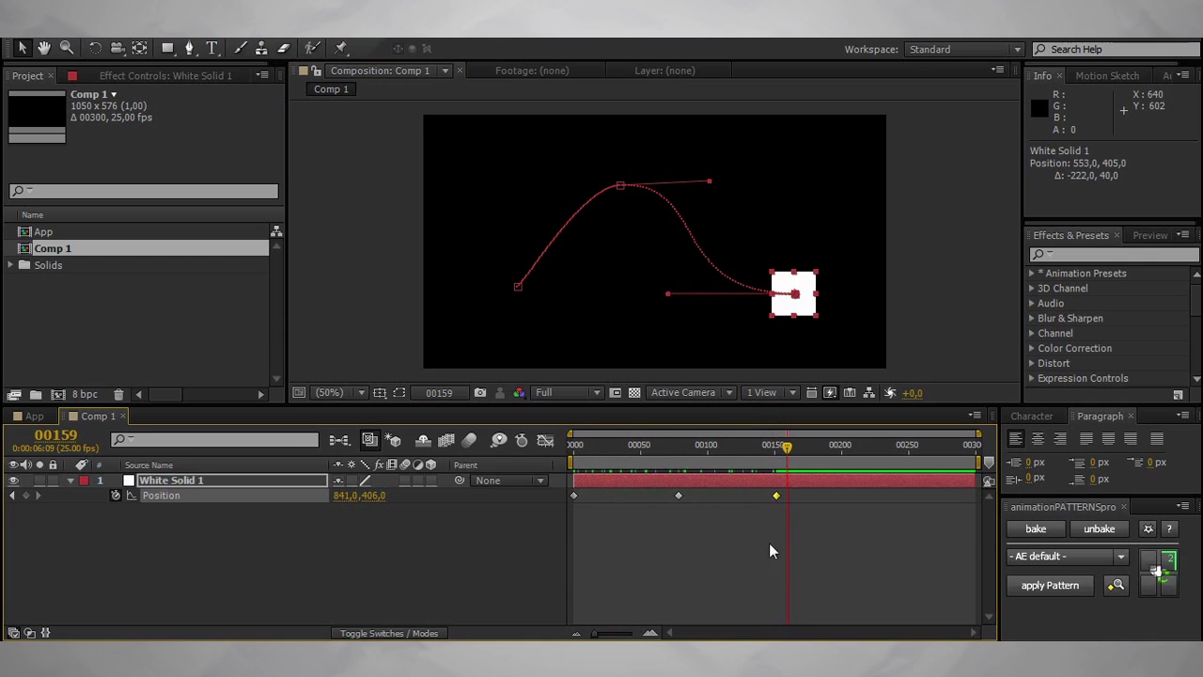
click(705, 573)
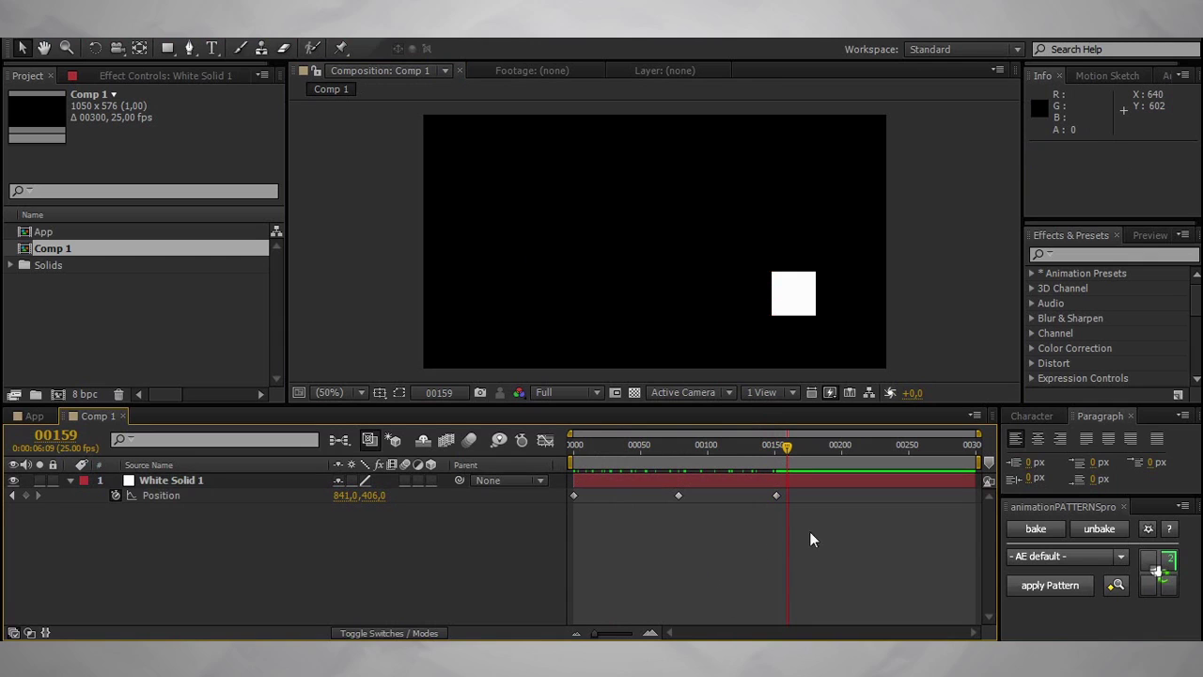
Step: Apply the rubber in&out pattern from set 1 to all three Position keyframes and preview the motion
drag(841, 540, 563, 488)
click(1150, 562)
click(1118, 556)
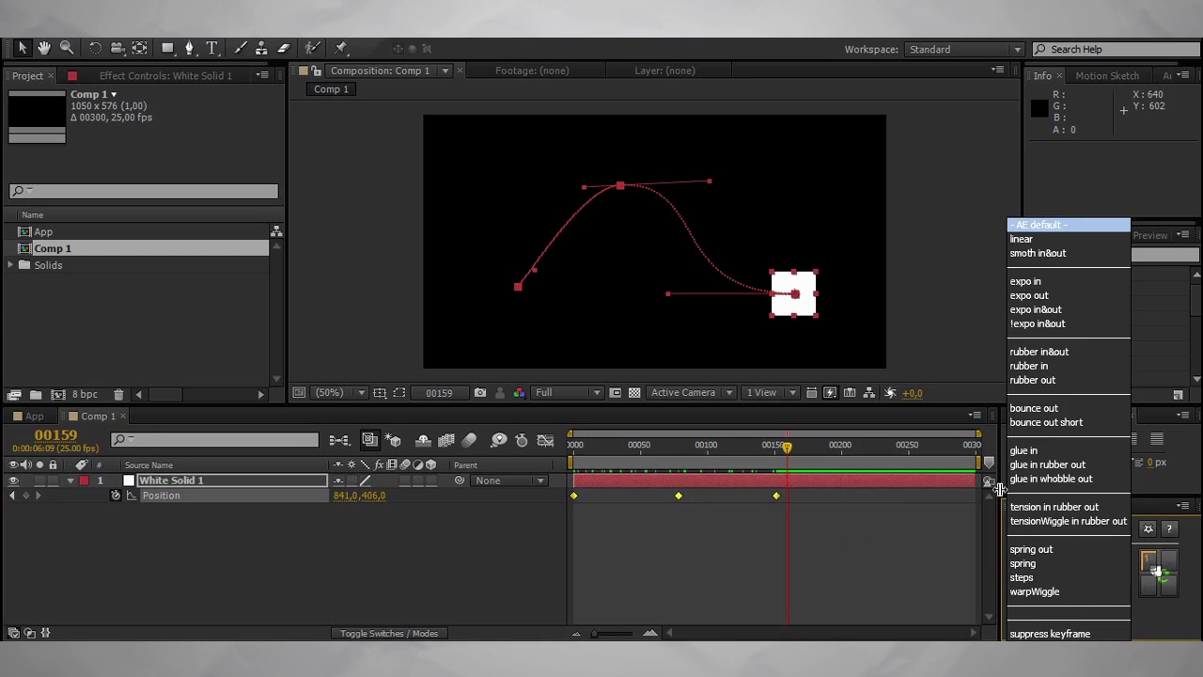
click(1072, 352)
click(1054, 589)
drag(750, 458, 772, 482)
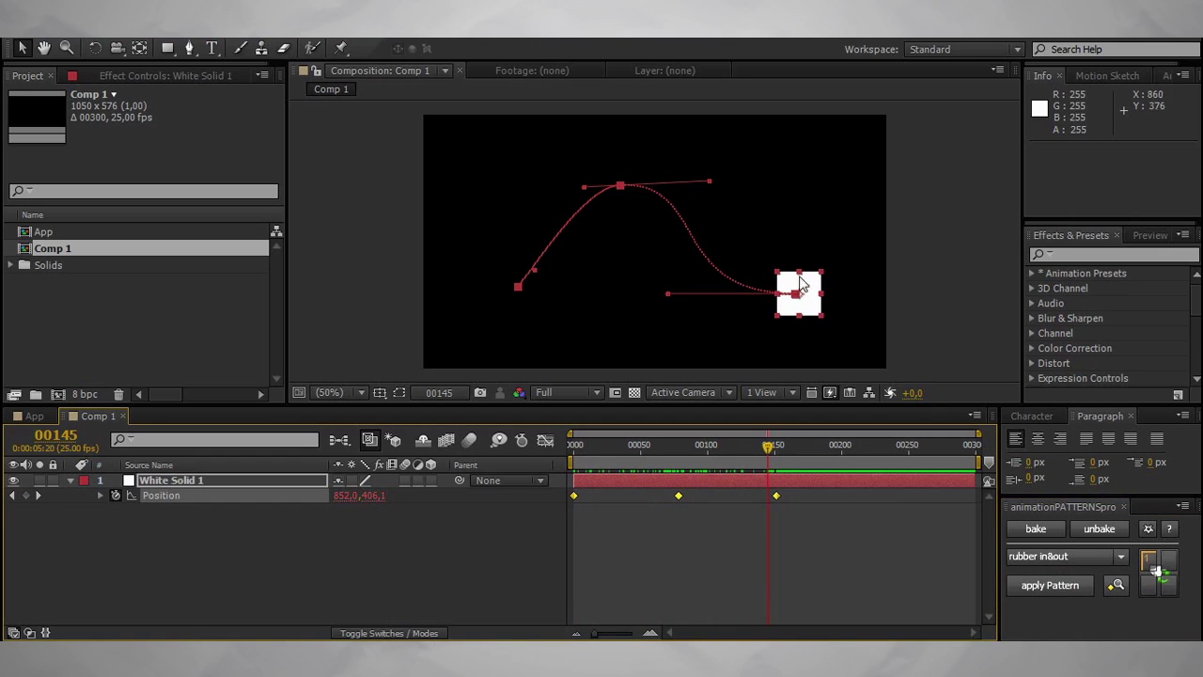
drag(773, 456, 571, 456)
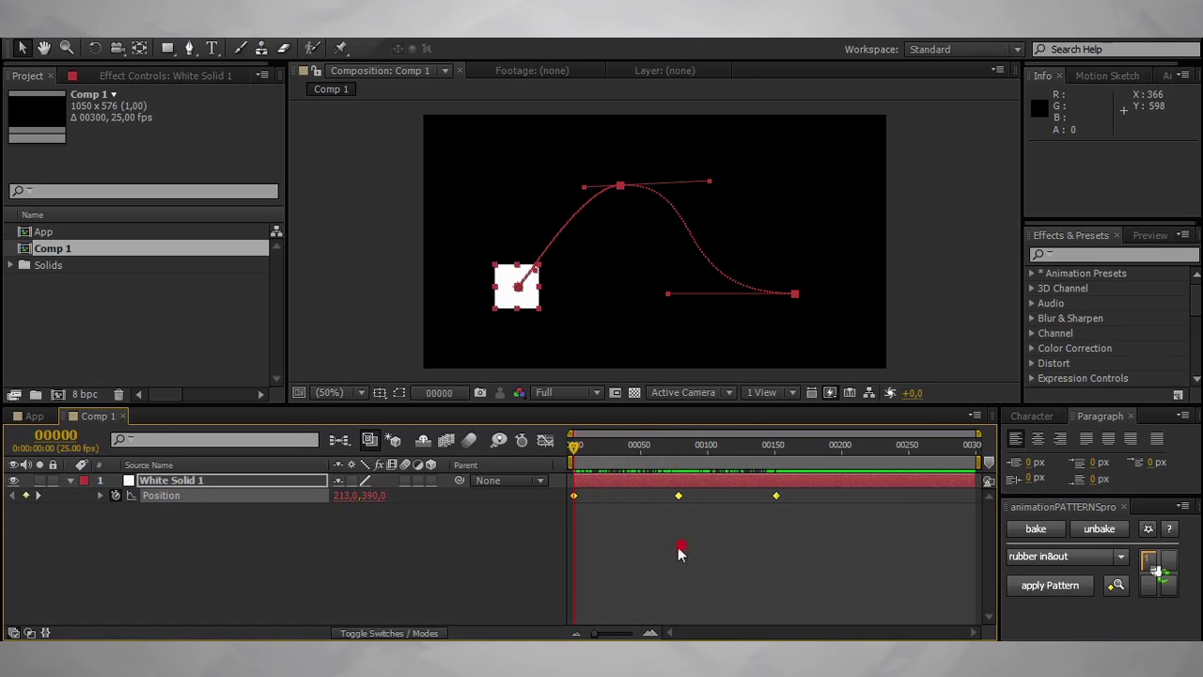
Step: Apply the suppress keyframe pattern to the white solid's middle Position keyframe and preview the motion
click(639, 514)
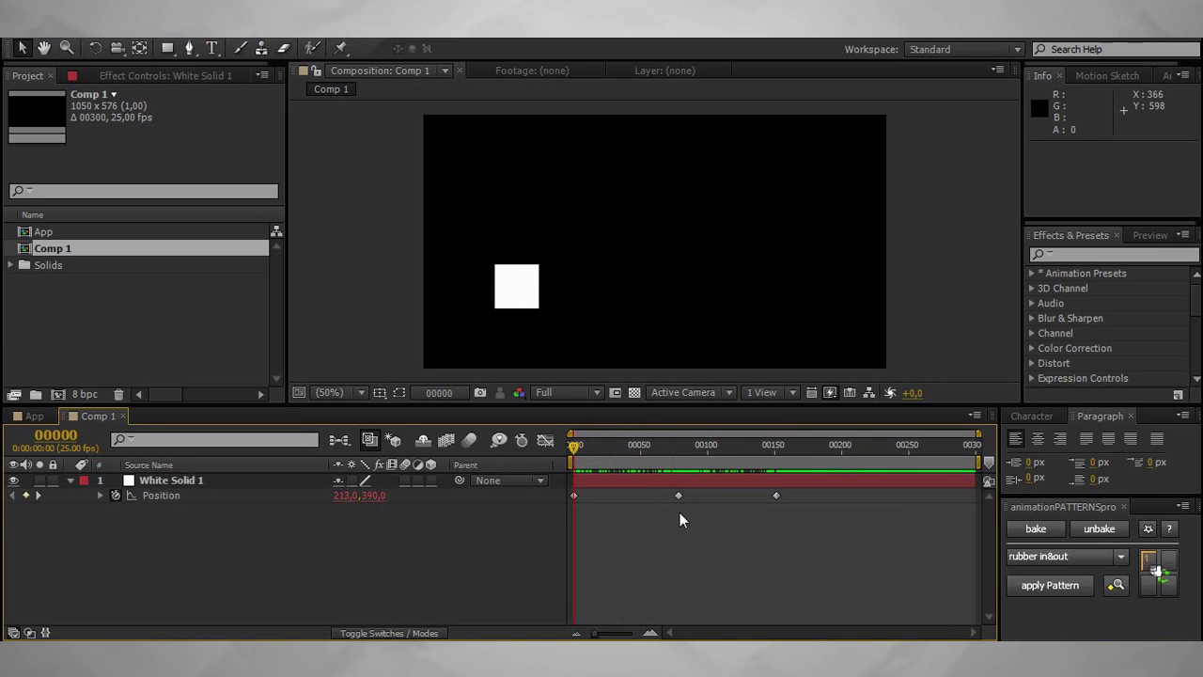
click(679, 495)
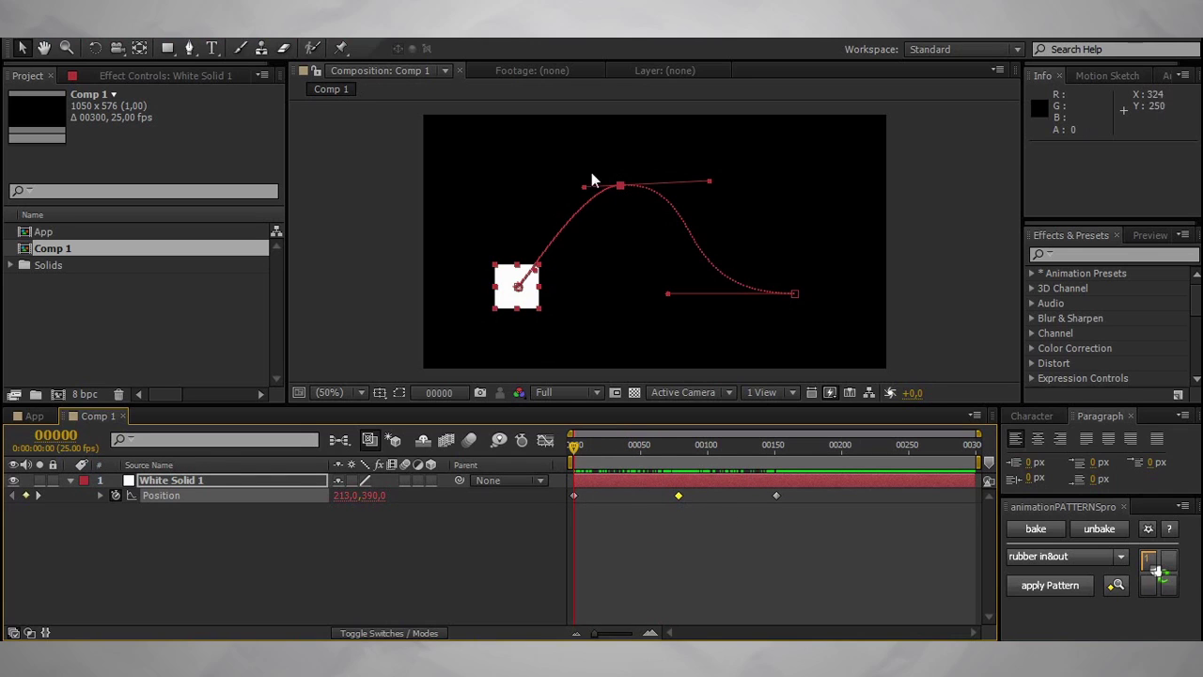
click(1062, 556)
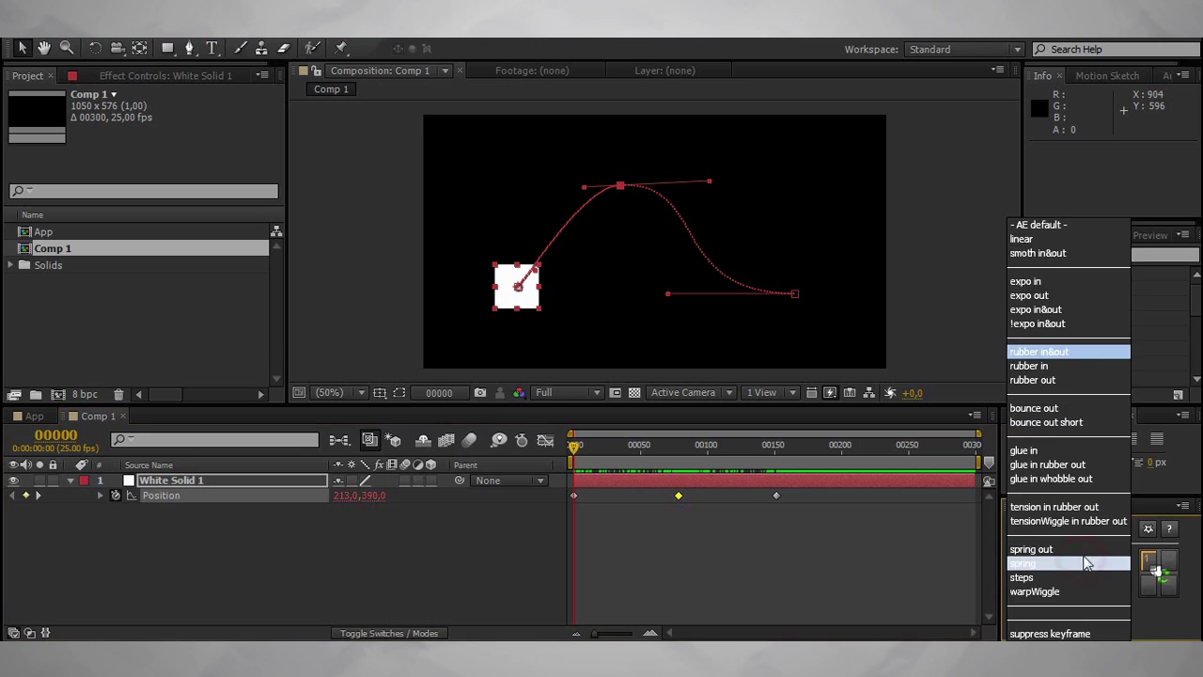
click(1067, 635)
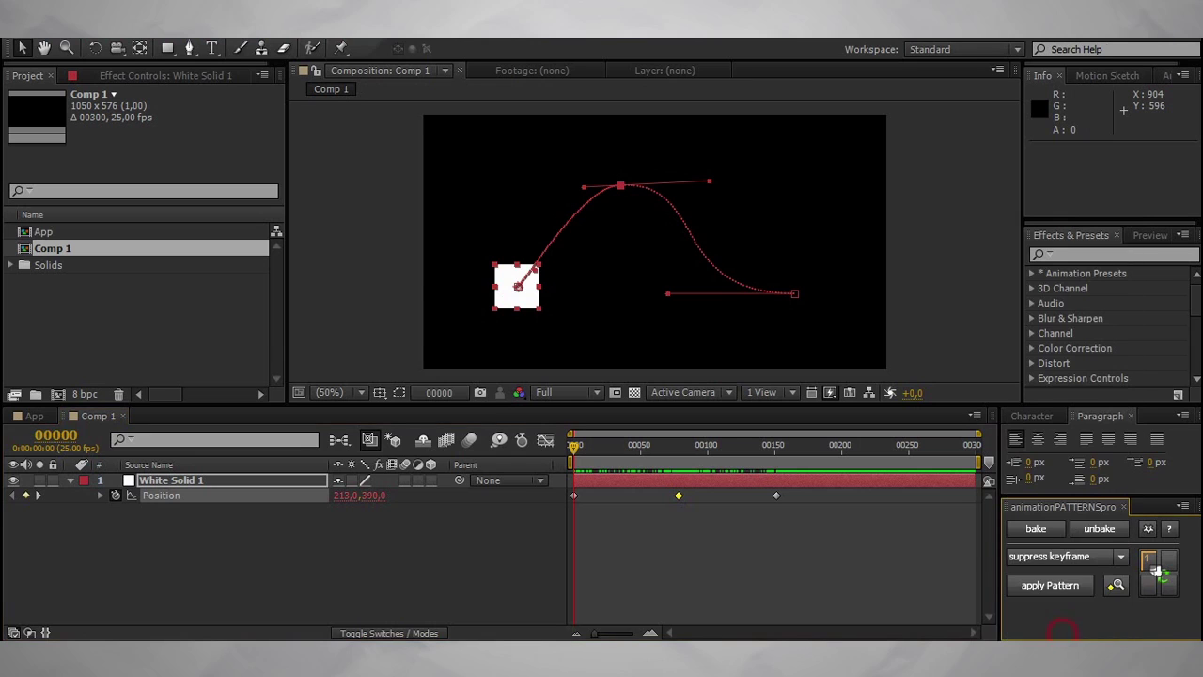
click(1041, 587)
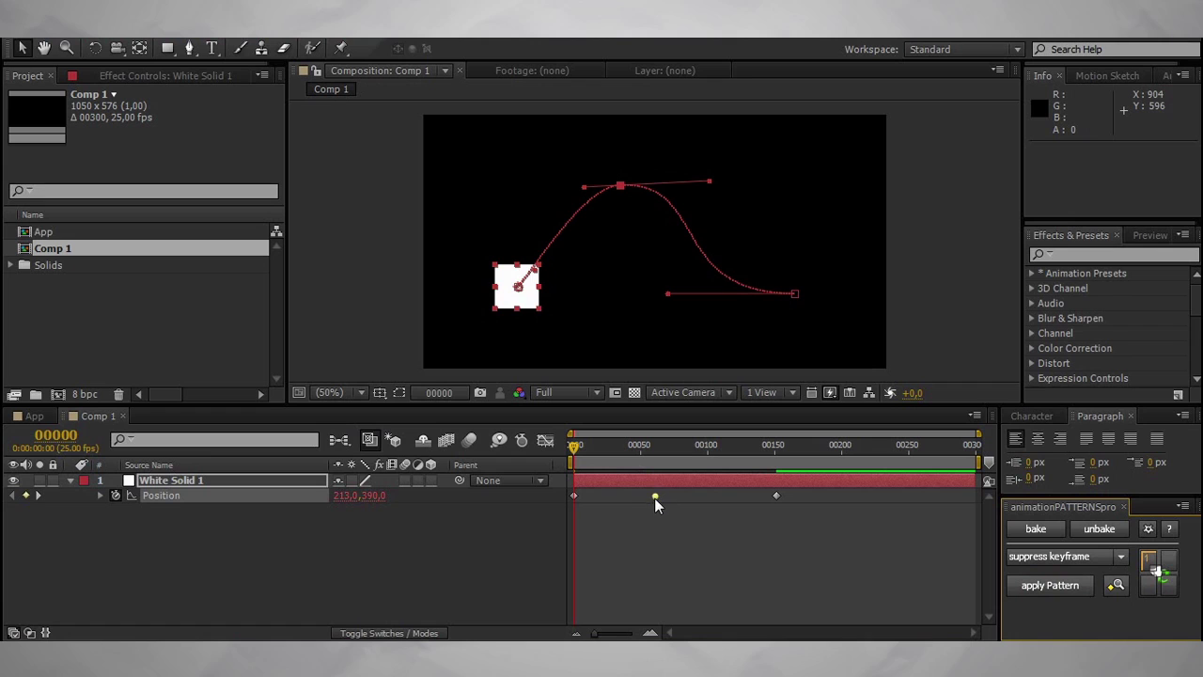
drag(583, 446, 565, 471)
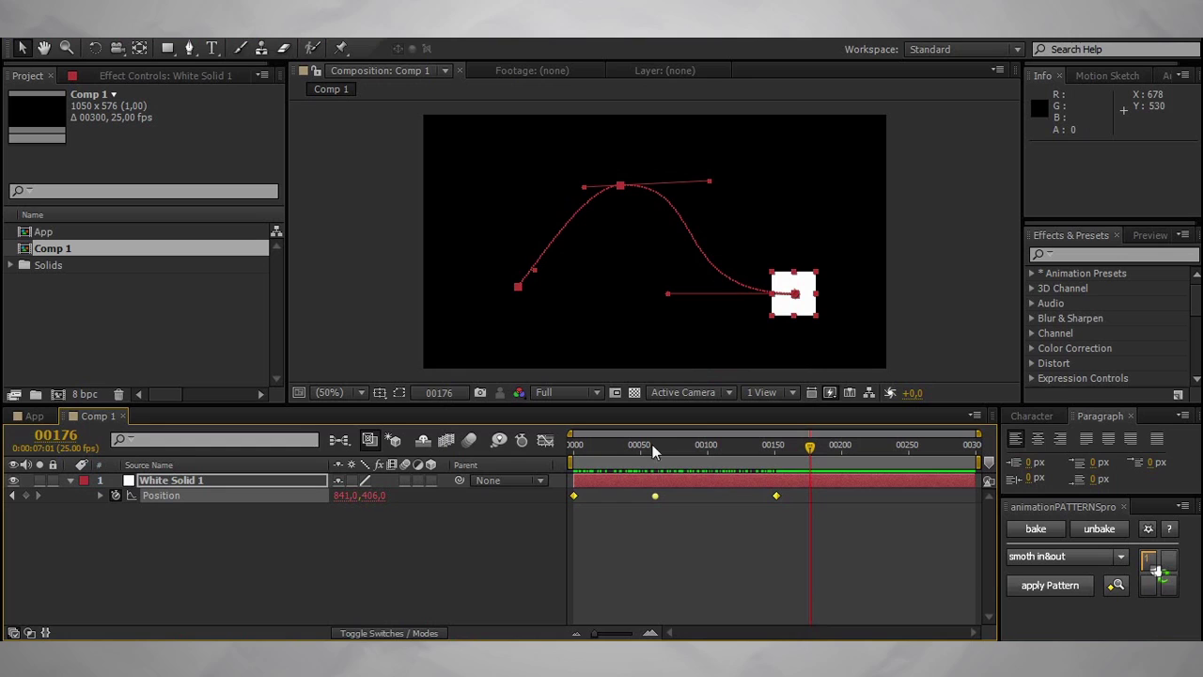
Step: Apply the TheBlop 2 pattern from set 2 to the white solid's first Position keyframe and preview the motion
drag(599, 522, 548, 487)
click(1156, 567)
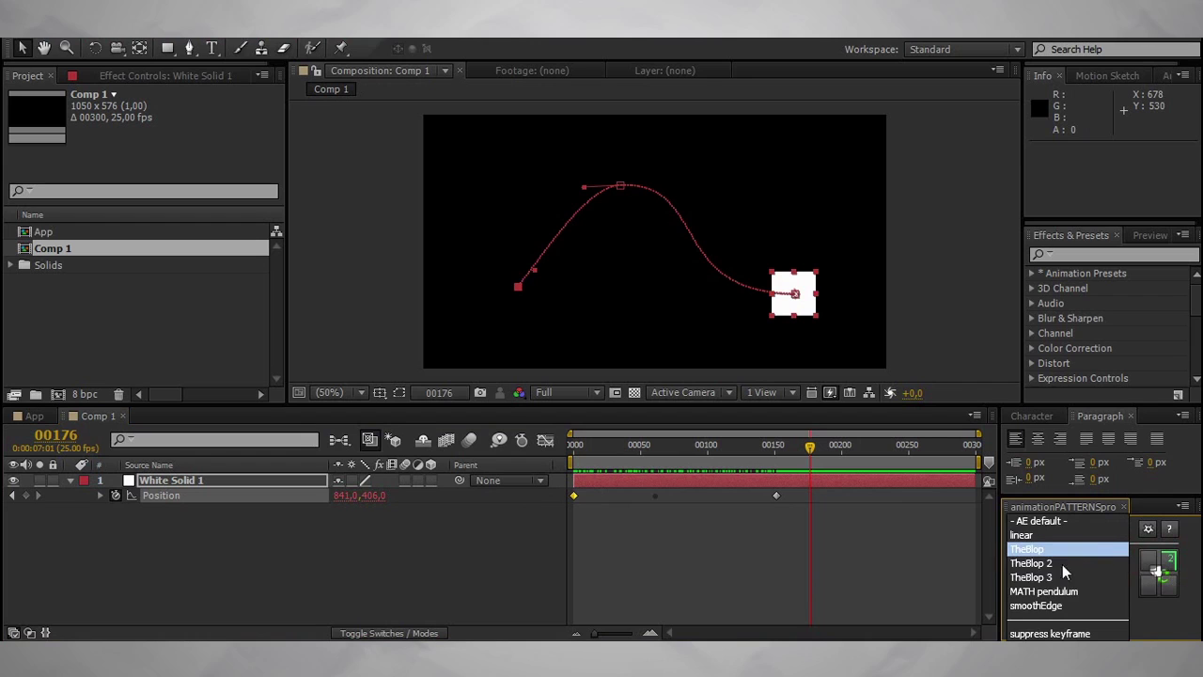
click(1060, 567)
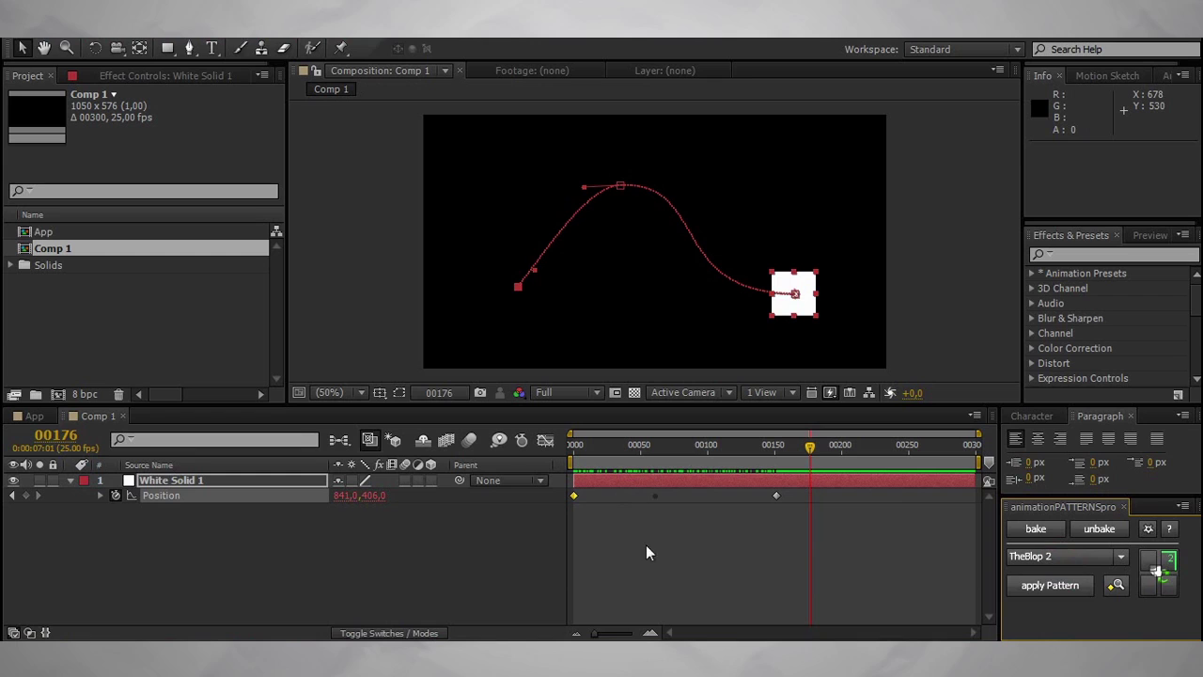
drag(575, 447, 767, 465)
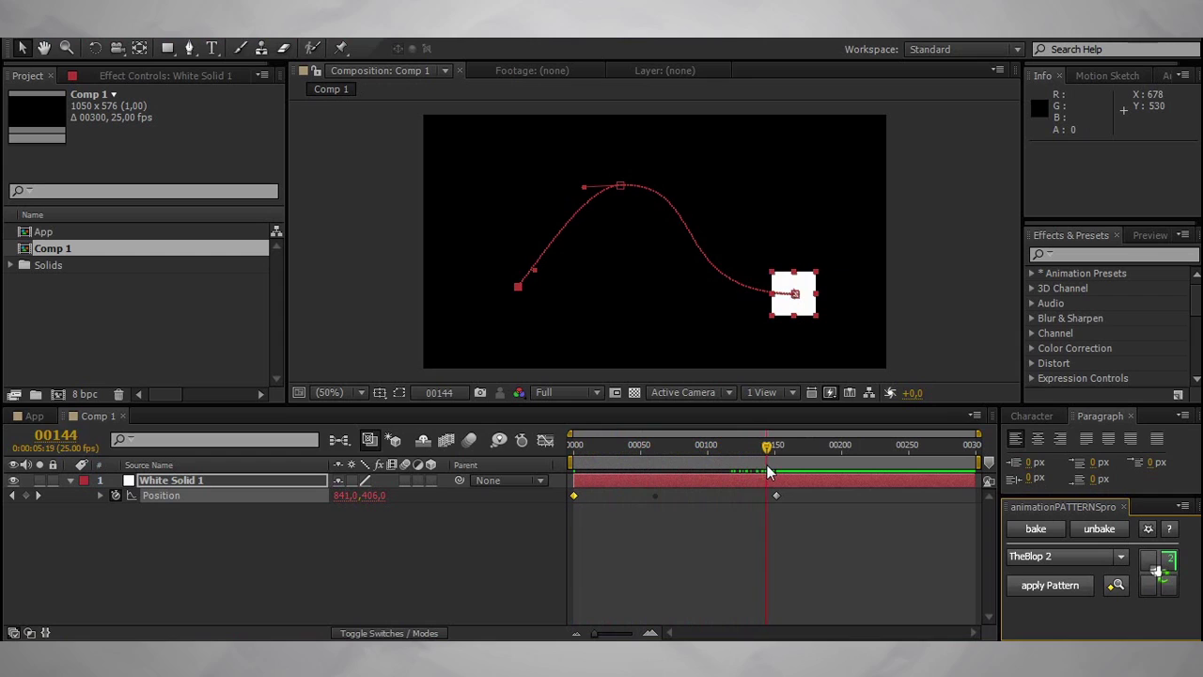
key(alt+shift+p)
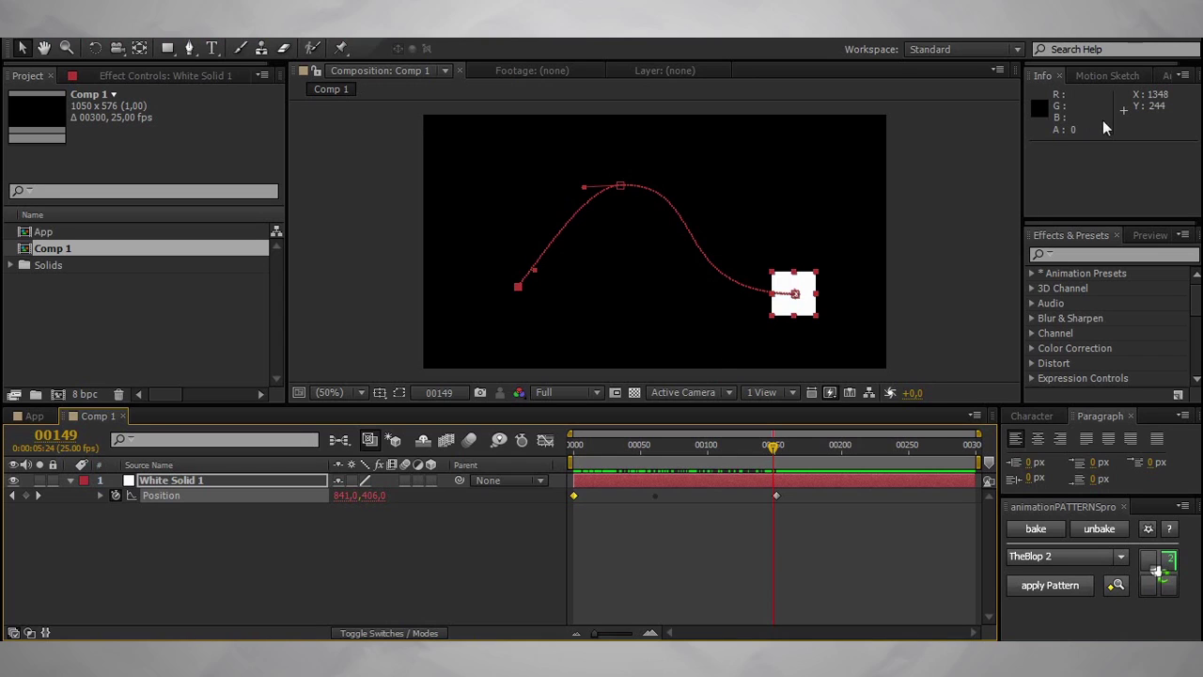
Step: Bring up the Motion Sketch settings and add a red square solid above the white one
click(1109, 76)
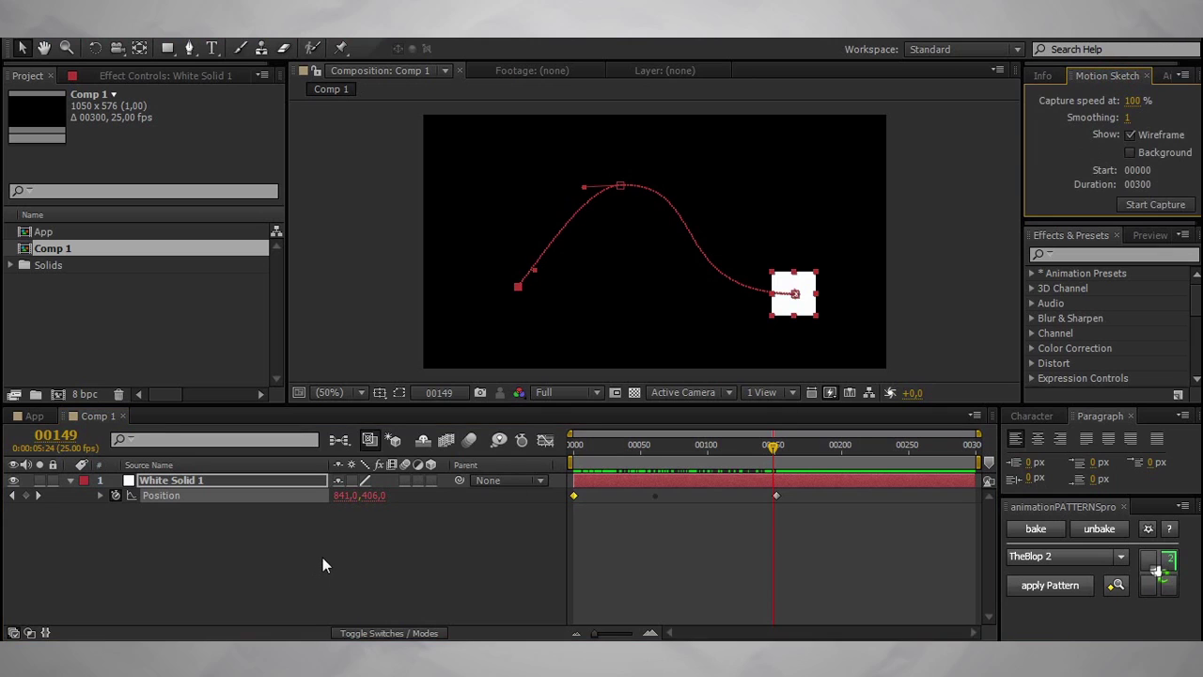
key(ctrl+shift+y)
click(562, 435)
click(881, 308)
click(1049, 298)
click(625, 484)
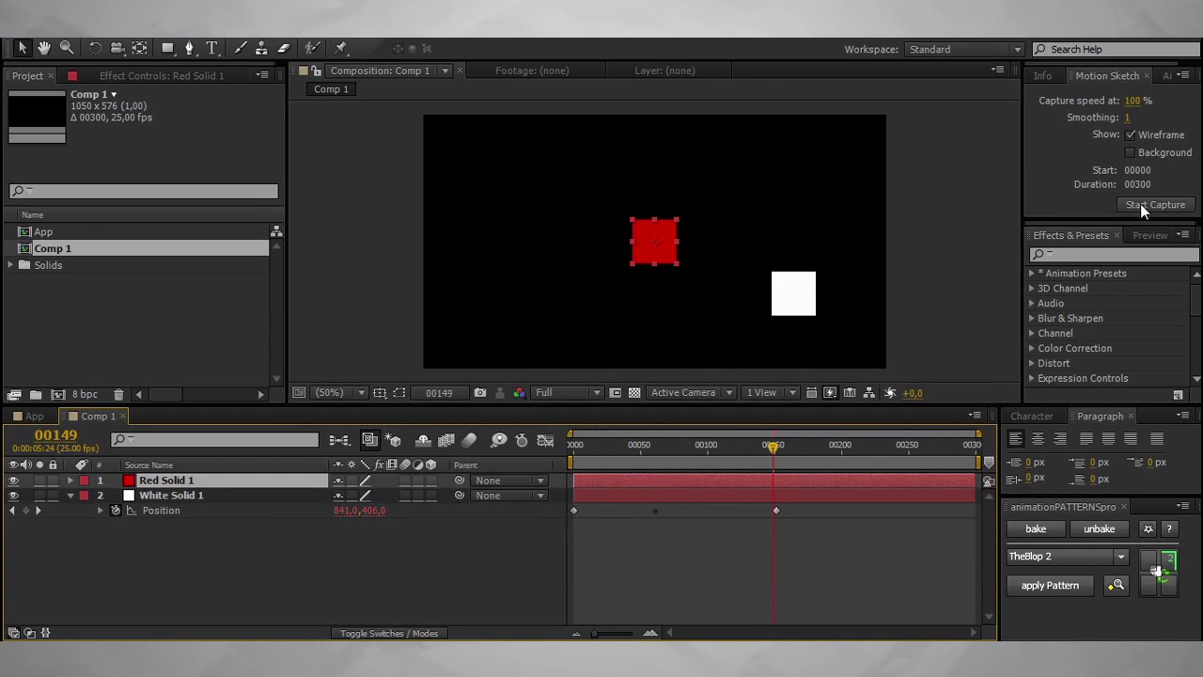
Step: Capture a freehand Motion Sketch path for the red solid, running from the frame's left side across to its upper right area
click(1140, 203)
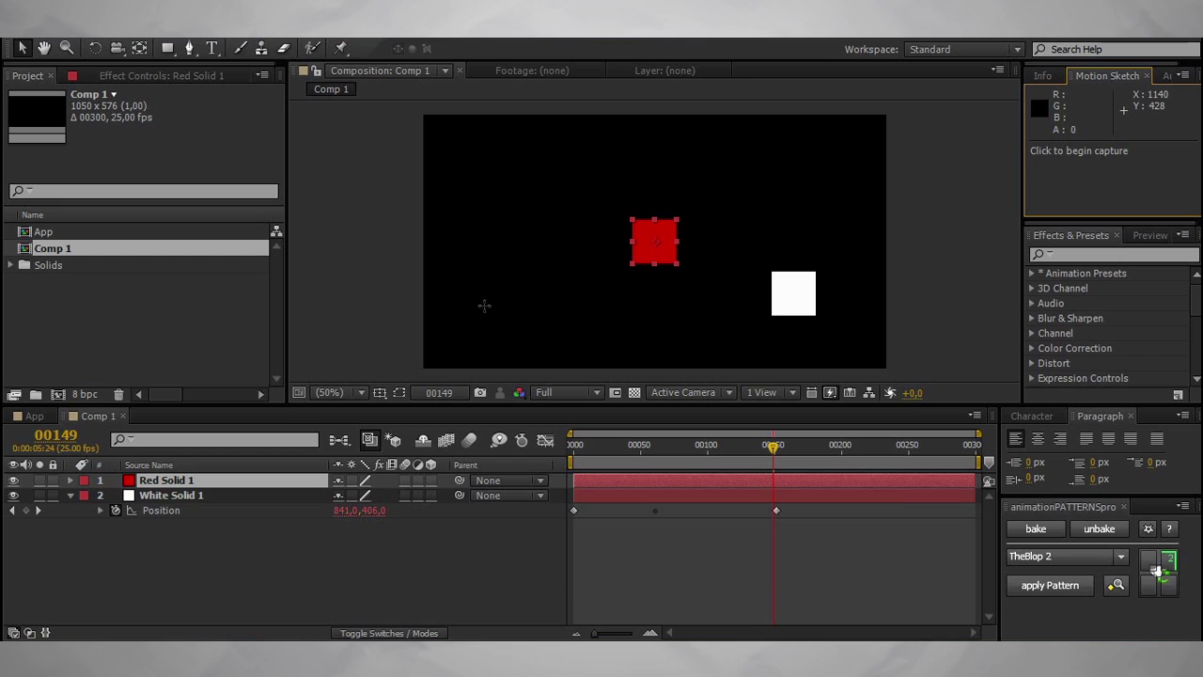
drag(478, 249, 476, 258)
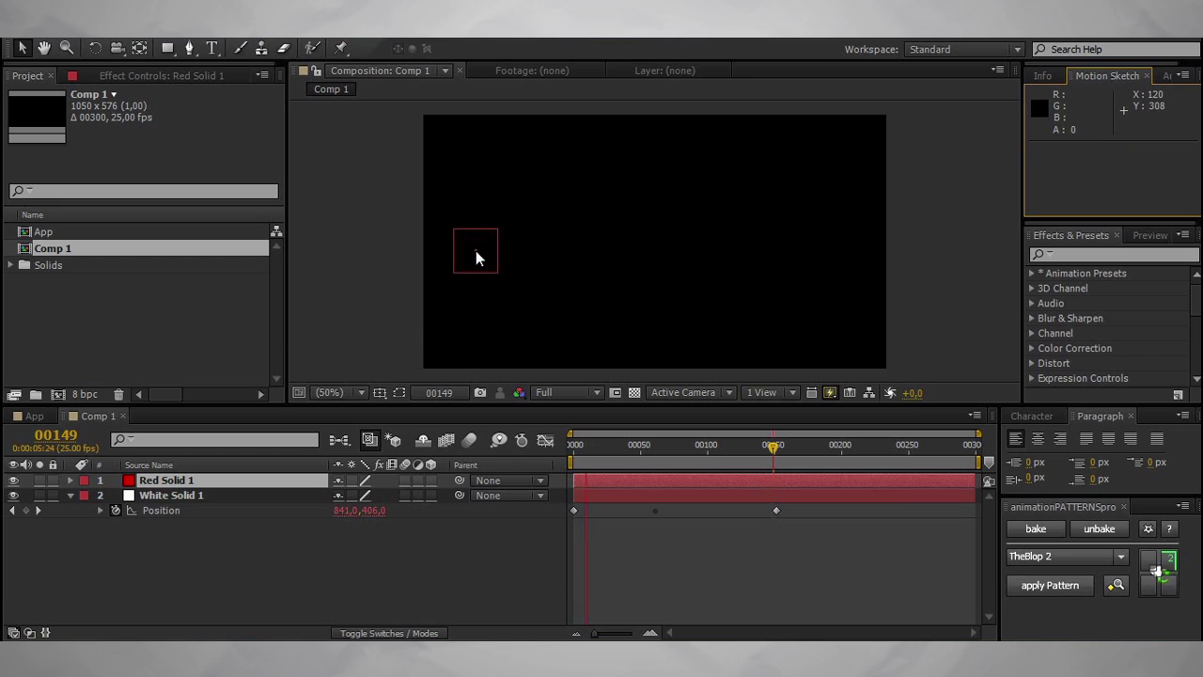
mouse_move(596, 247)
mouse_down()
mouse_move(843, 207)
mouse_move(781, 236)
mouse_move(798, 235)
mouse_move(787, 252)
mouse_up()
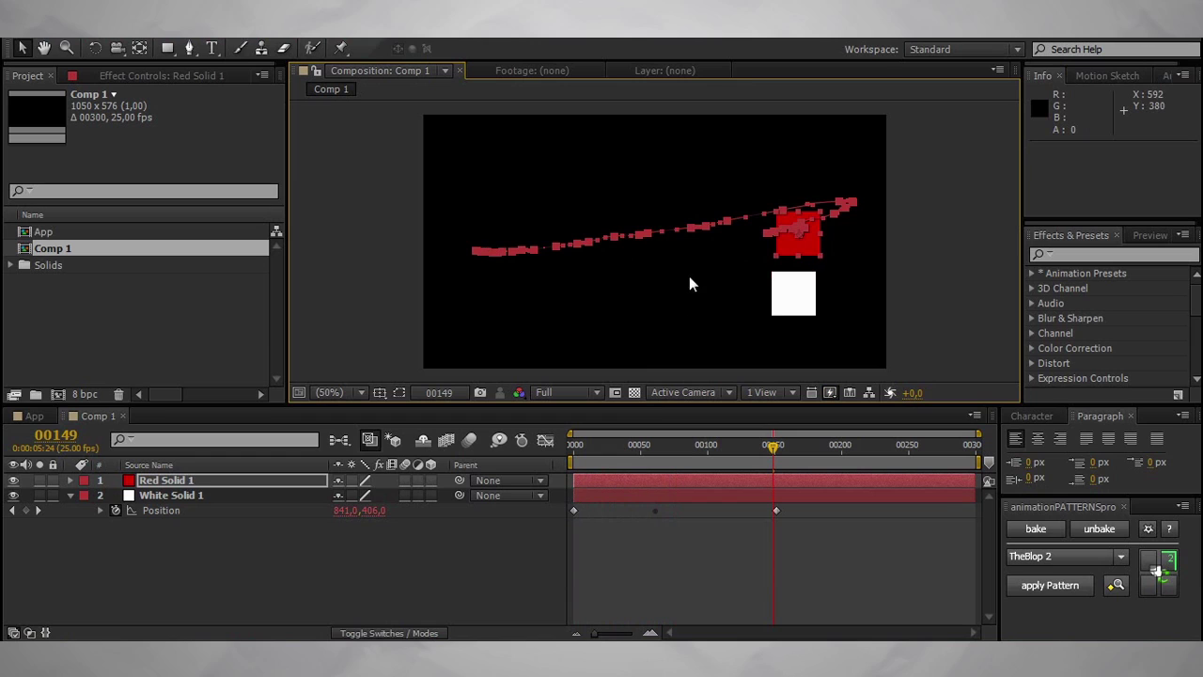
Step: Reveal the red solid's Position property and select all of its captured keyframes
click(220, 481)
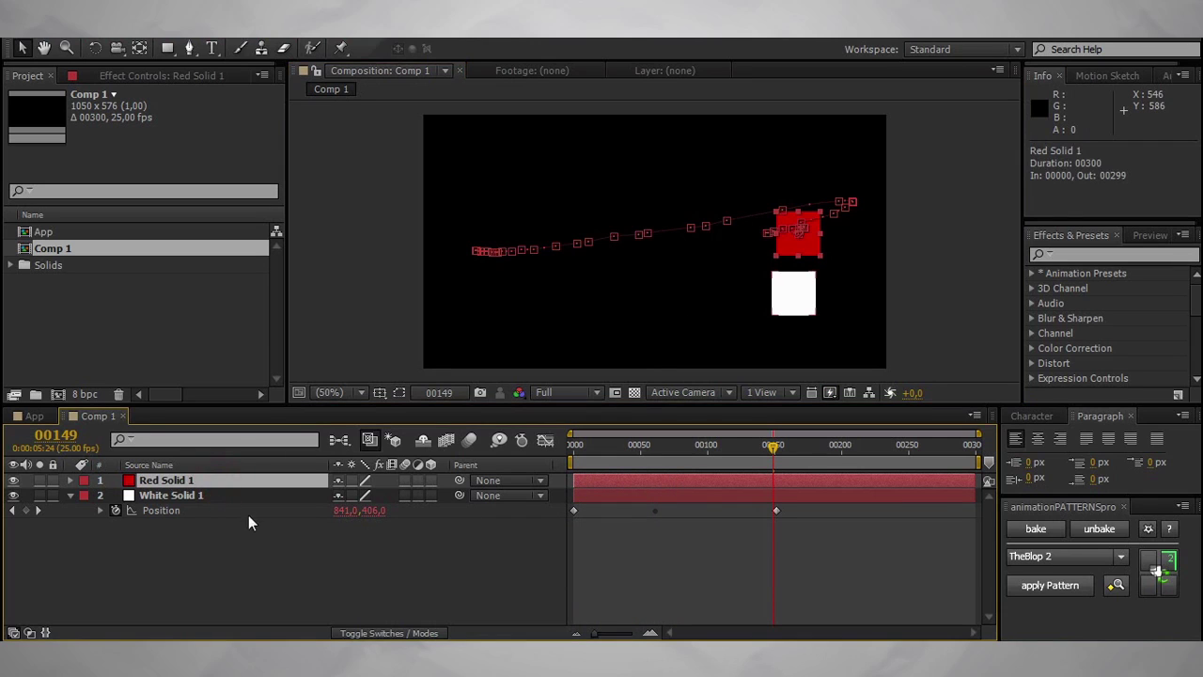
key(p)
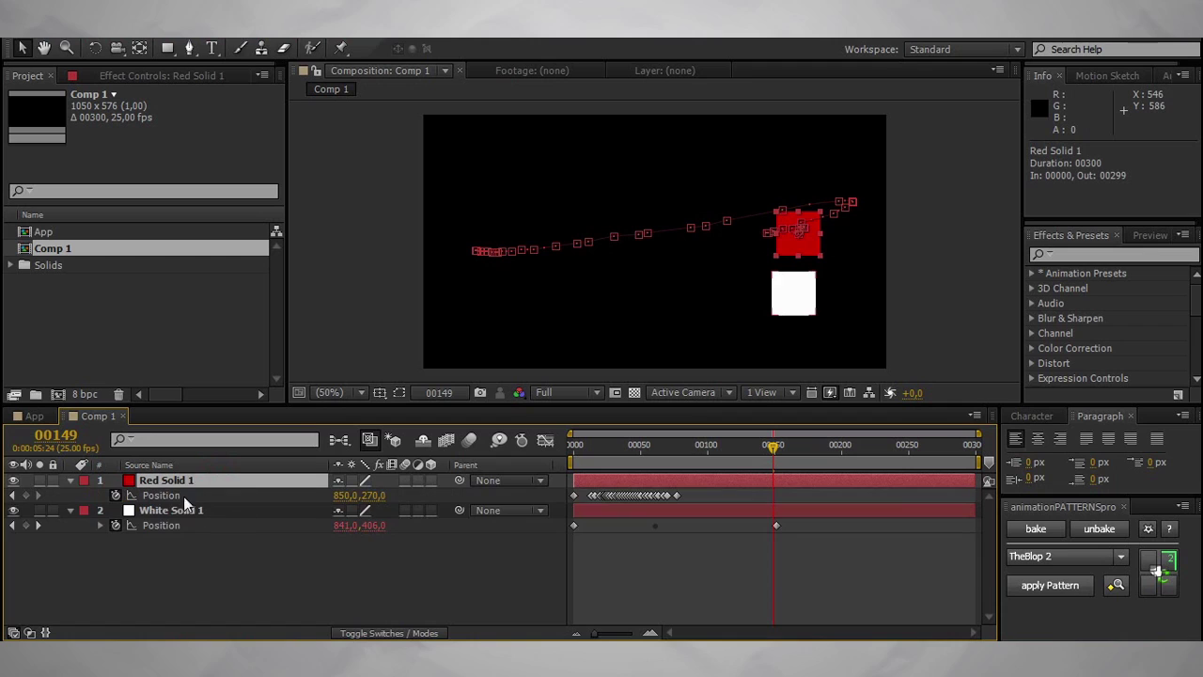
click(179, 496)
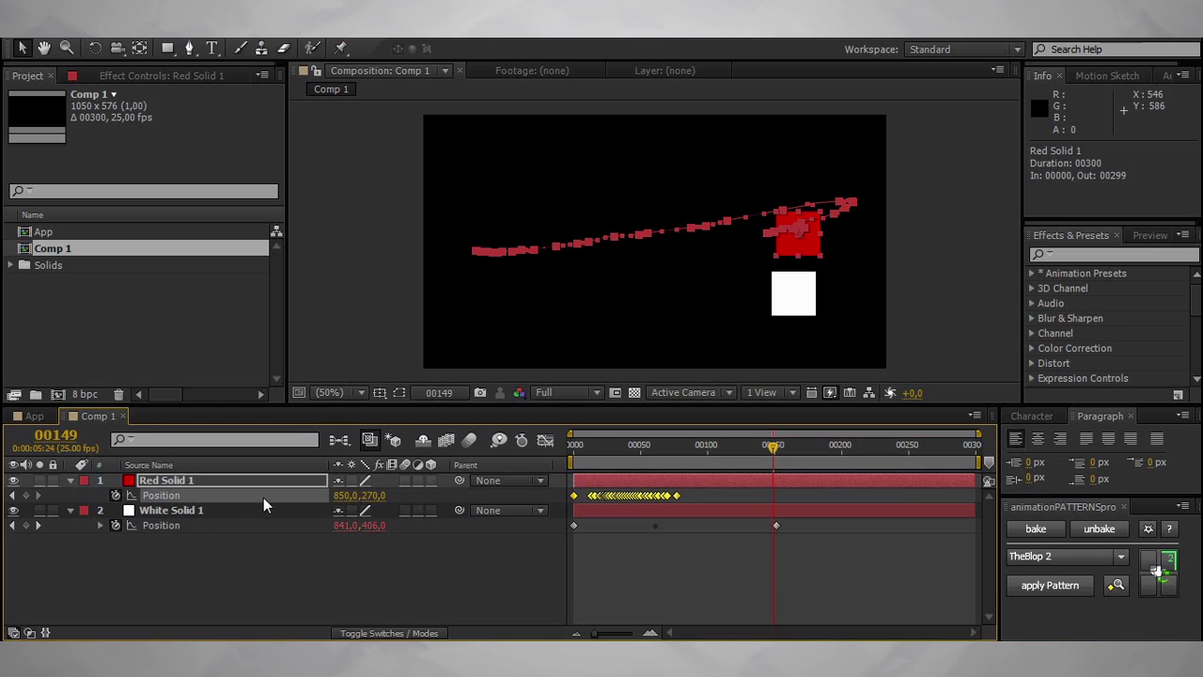
Step: Separate the dimensions of the red solid's Position and copy all of its X Position keyframes
right_click(160, 495)
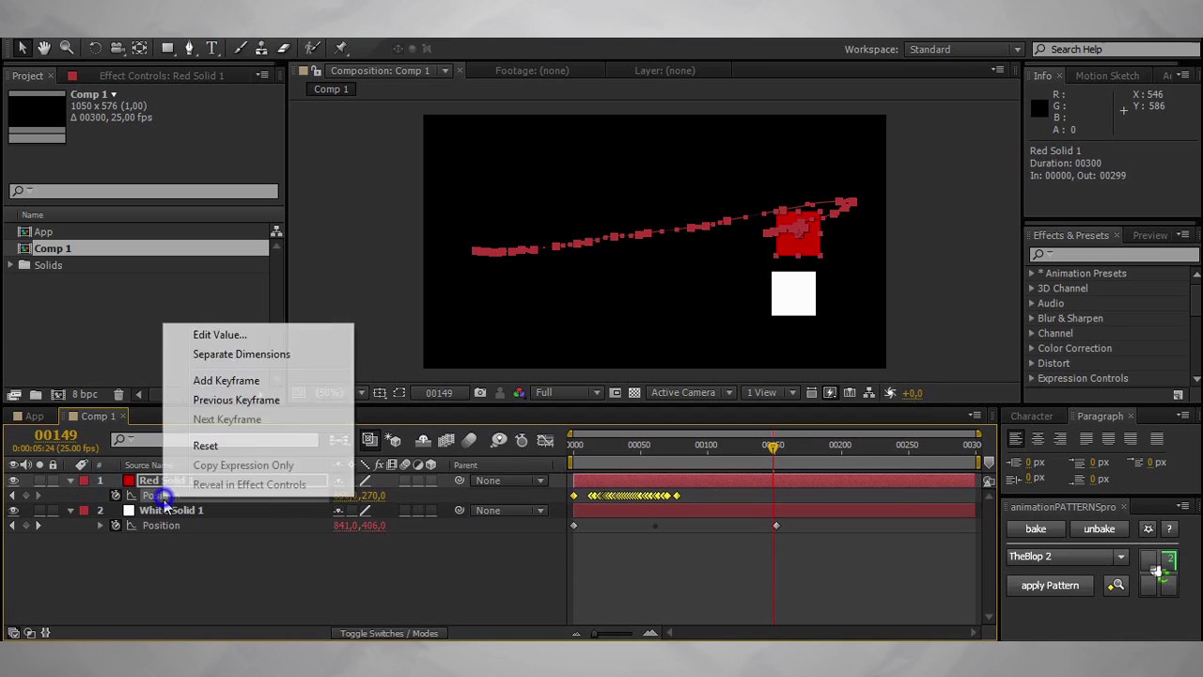
click(279, 355)
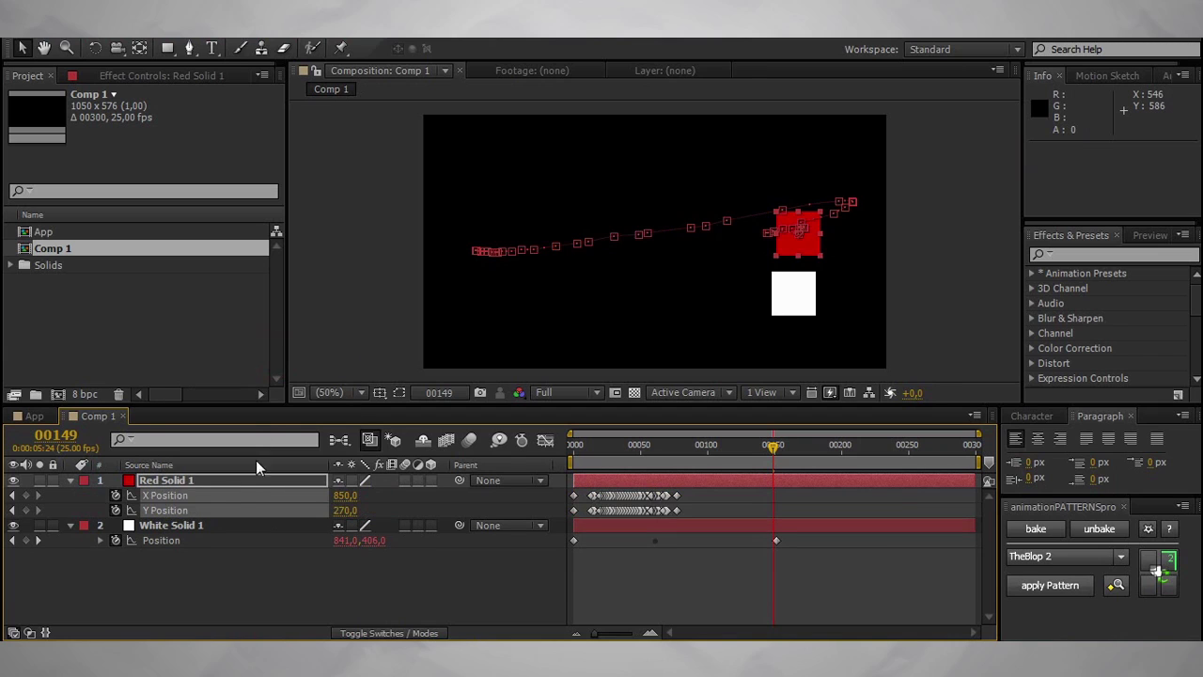
click(707, 510)
drag(708, 492, 560, 498)
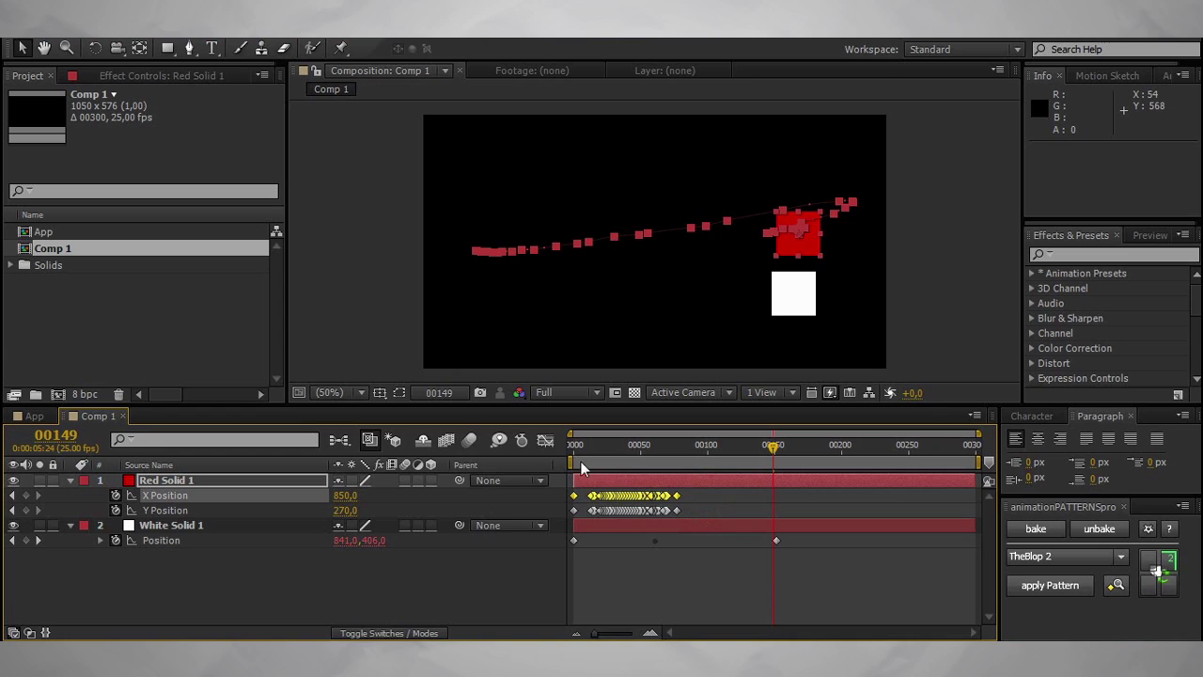
key(ctrl+c)
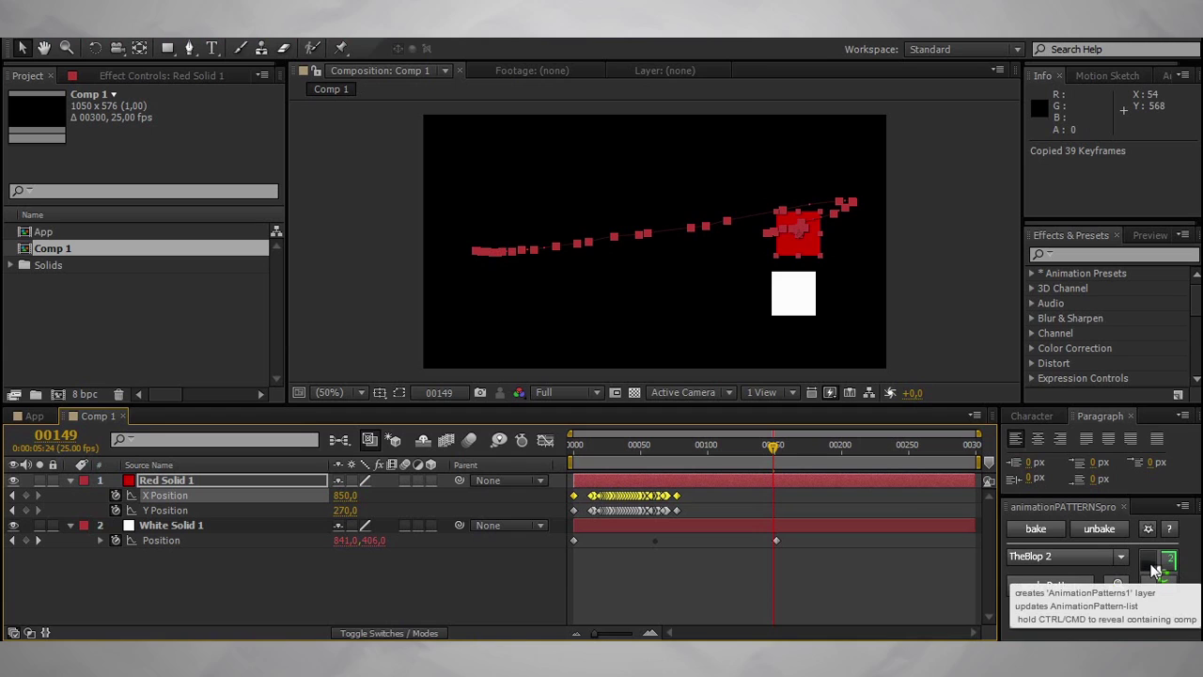
Step: Open pattern set 1, duplicate the linear pattern on the AnimationPatterns1 layer and move the copy to the end of its effects
click(1154, 570)
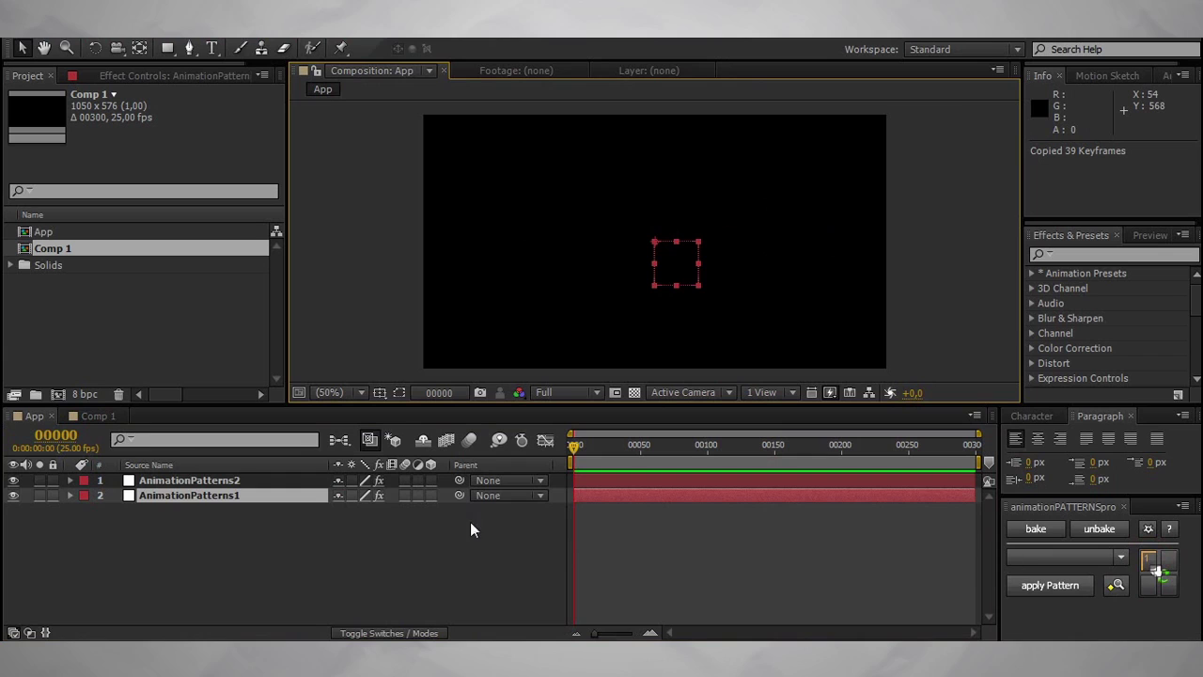
click(69, 495)
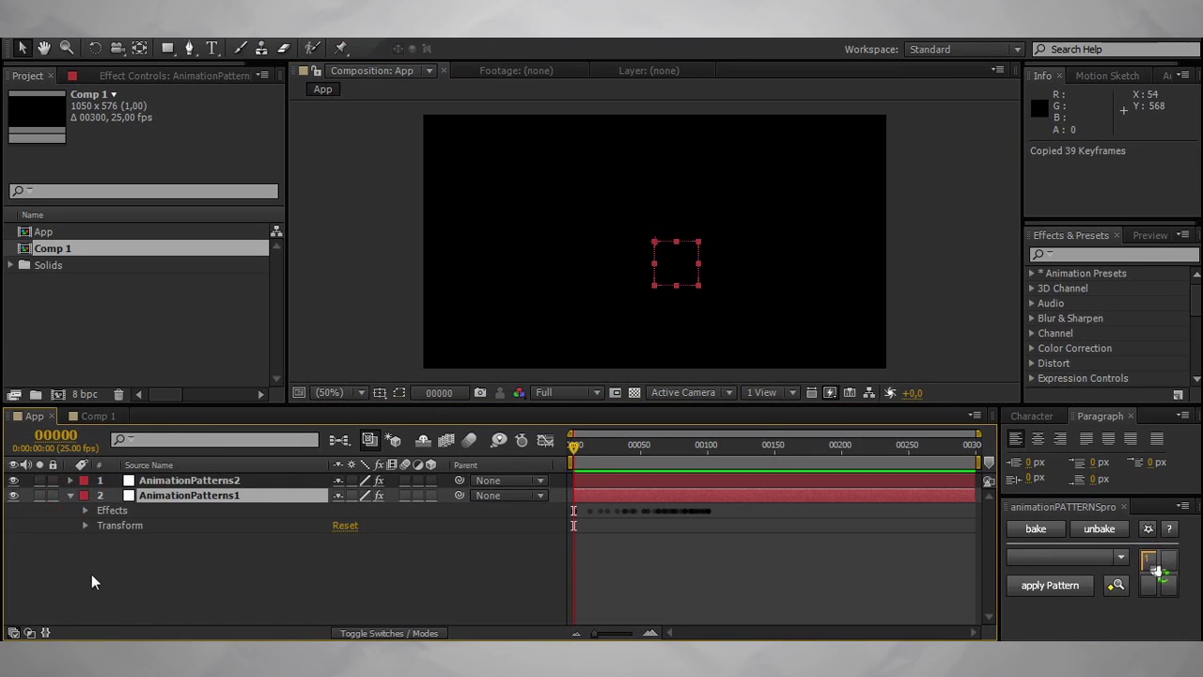
click(85, 510)
scroll(75, 534, down, 1)
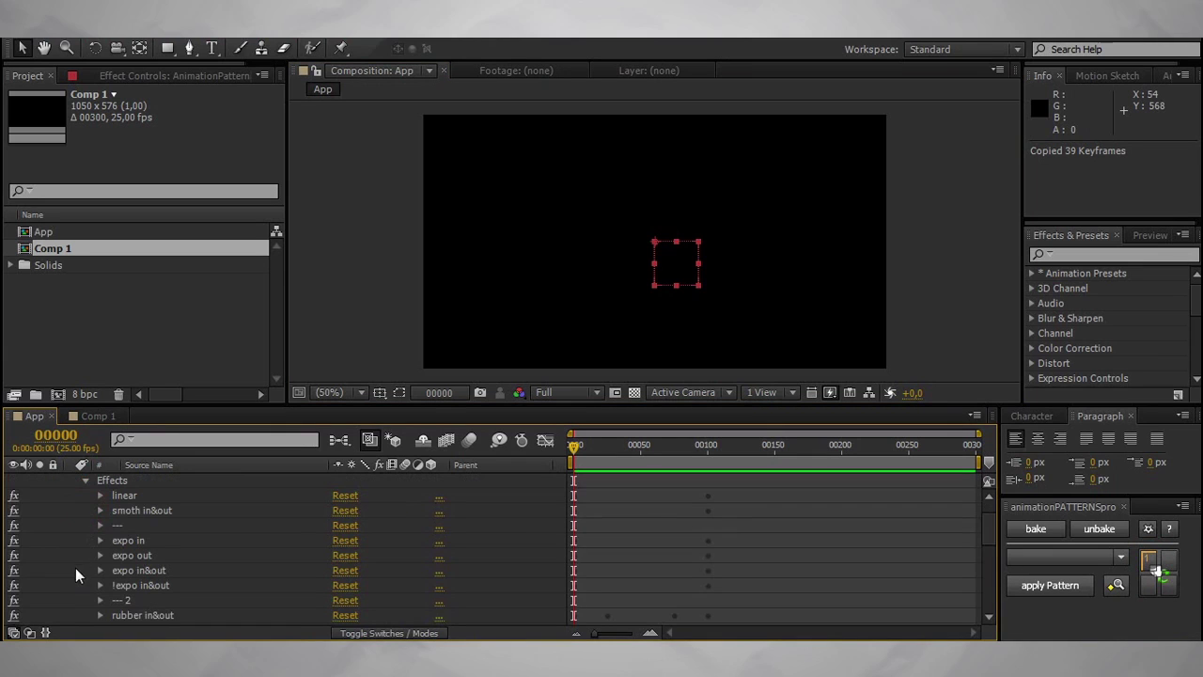
double_click(123, 497)
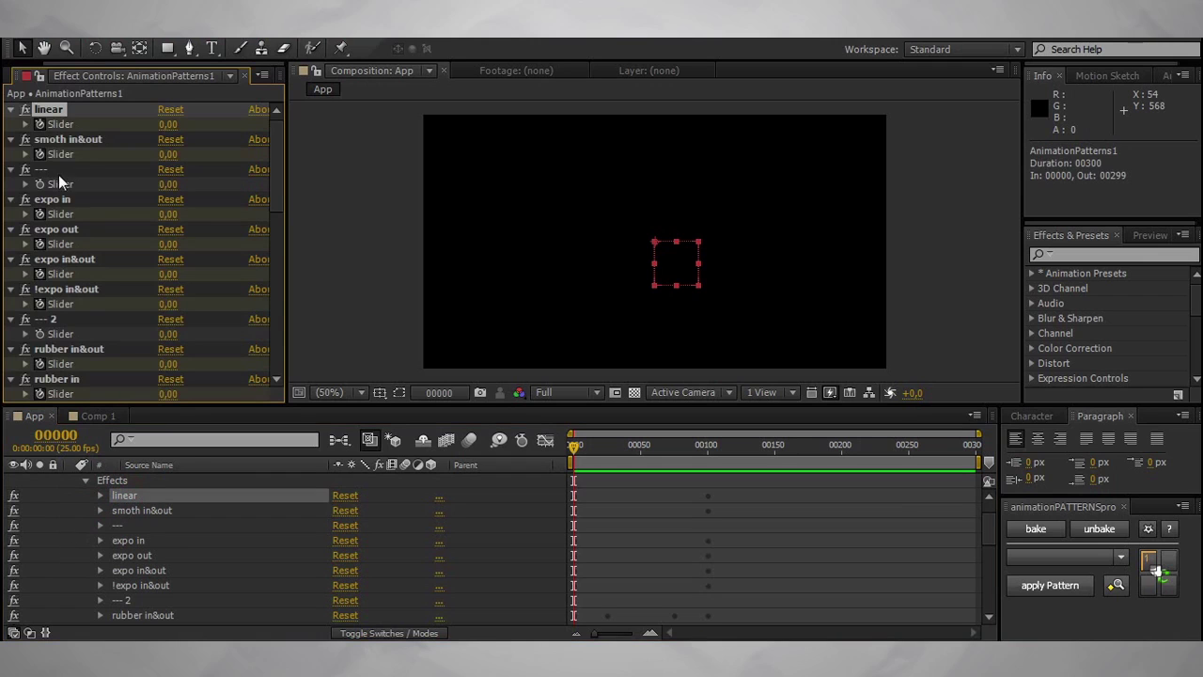
key(ctrl+d)
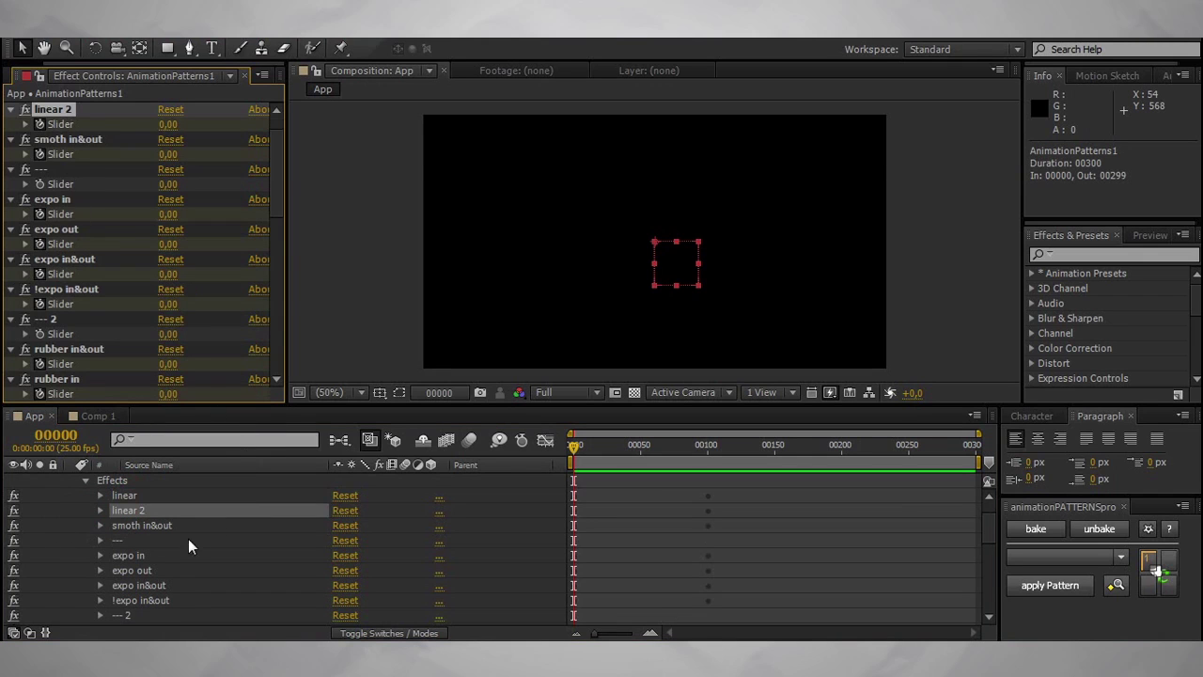
drag(166, 511, 181, 607)
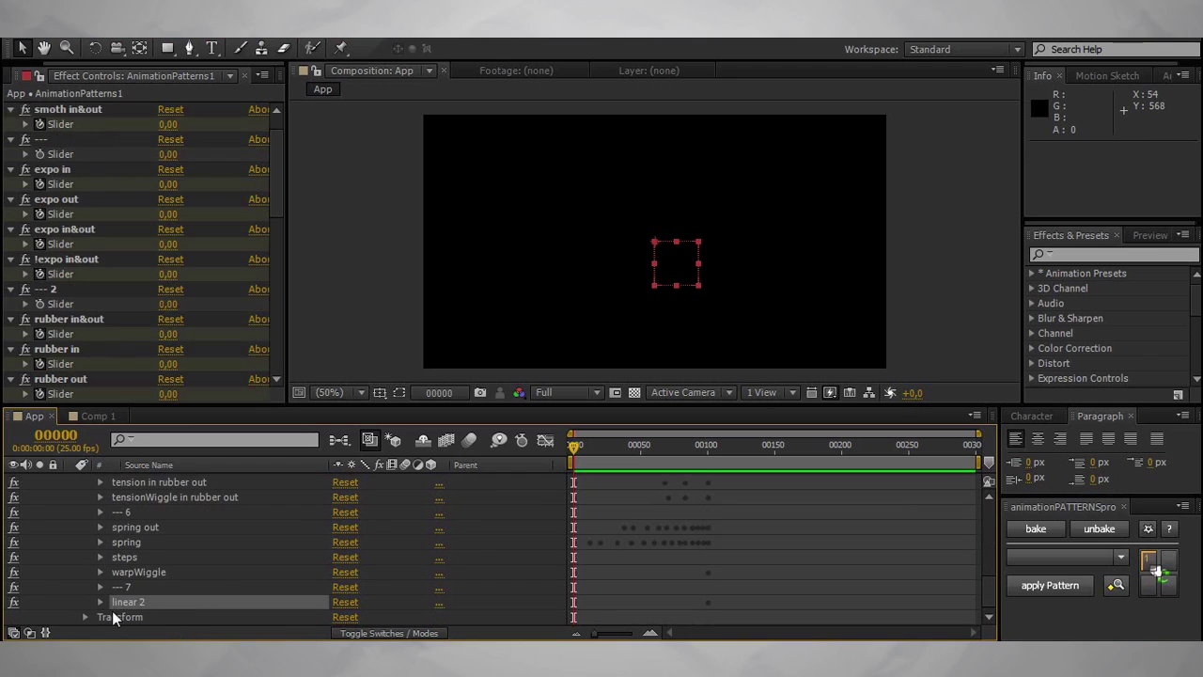
Step: Rename the duplicated linear pattern as motionsketch
key(Return)
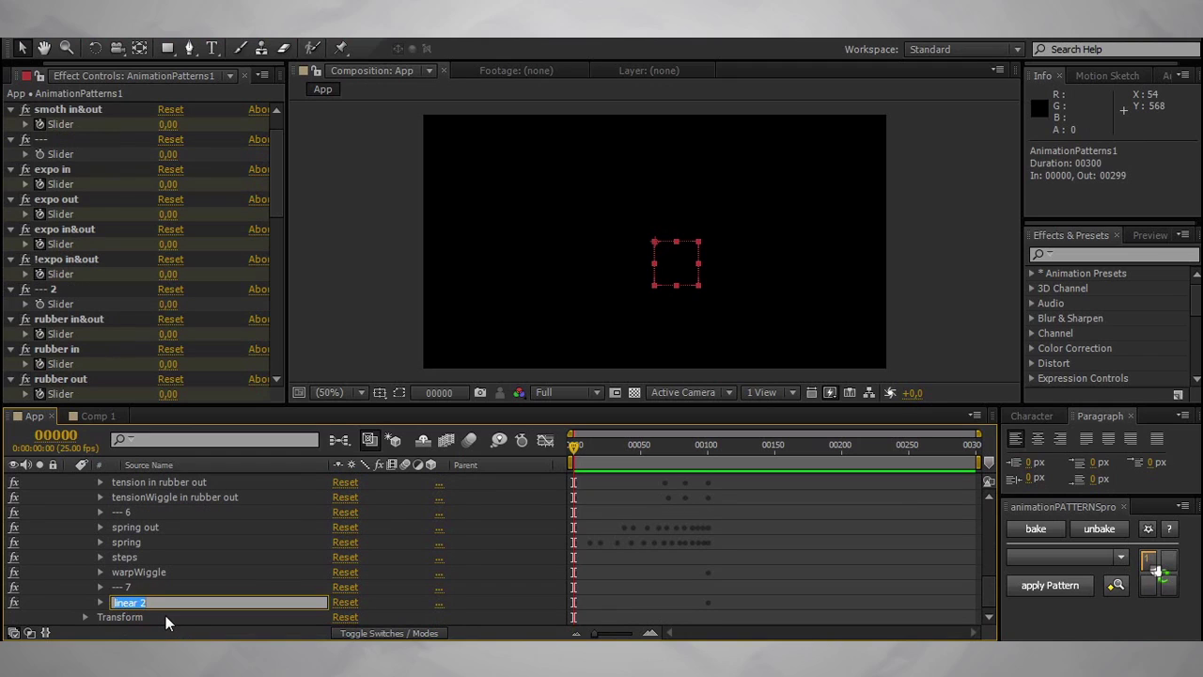
text(motionsketch)
key(Return)
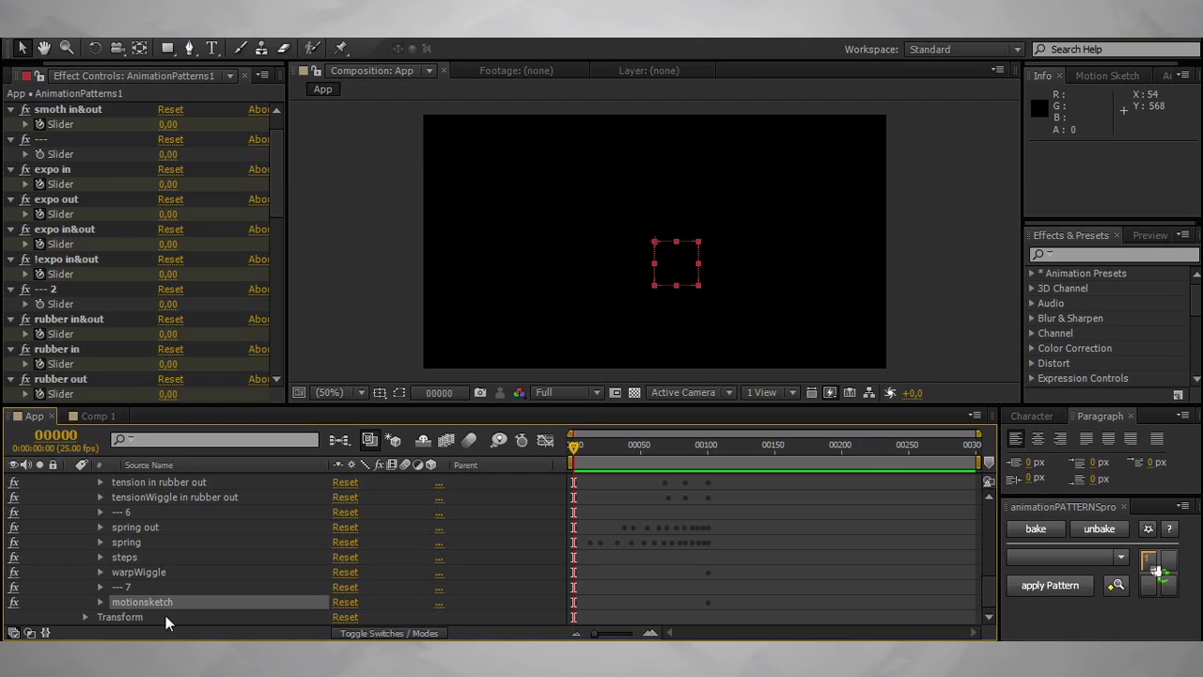
Step: Replace the motionsketch slider's keyframes with the copied X Position keyframes, starting at frame 0, and scrub to frame 26
key(u)
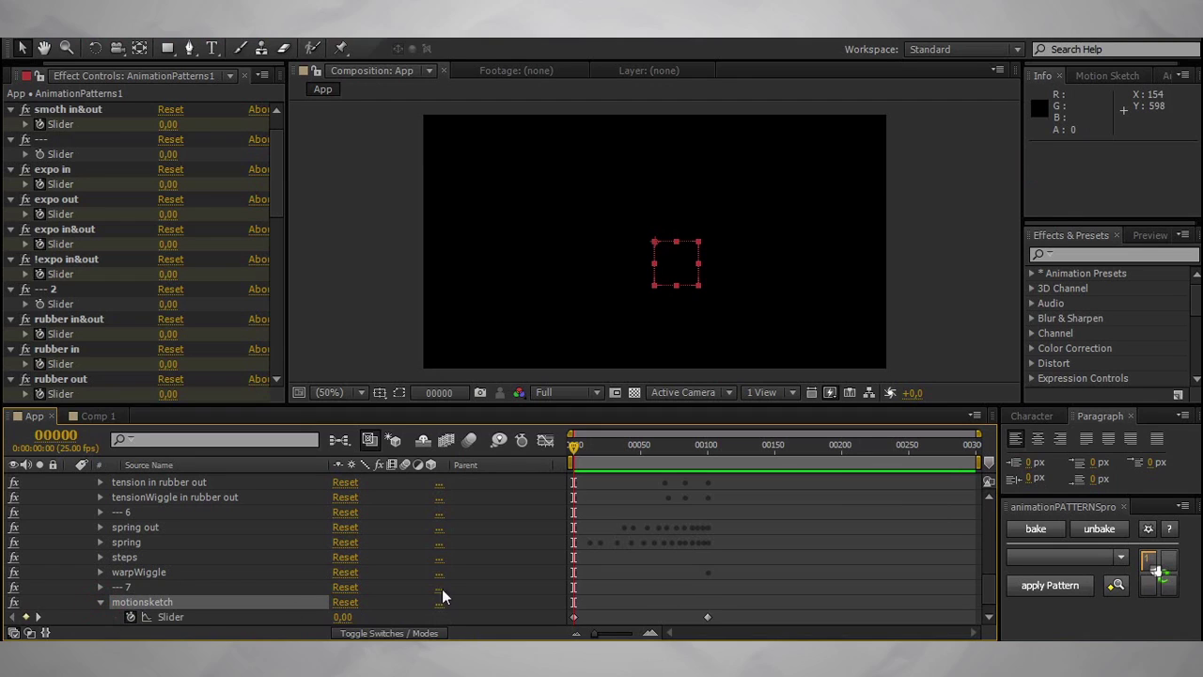
drag(715, 622, 567, 628)
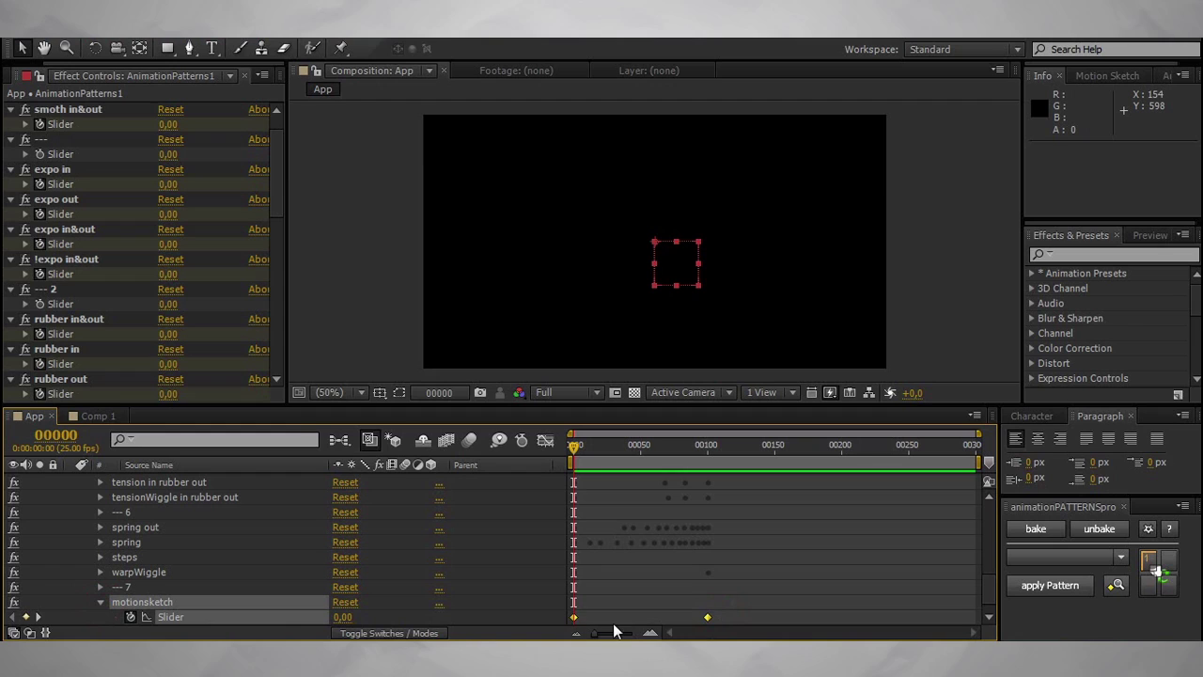
key(Delete)
key(ctrl+v)
drag(576, 449, 607, 468)
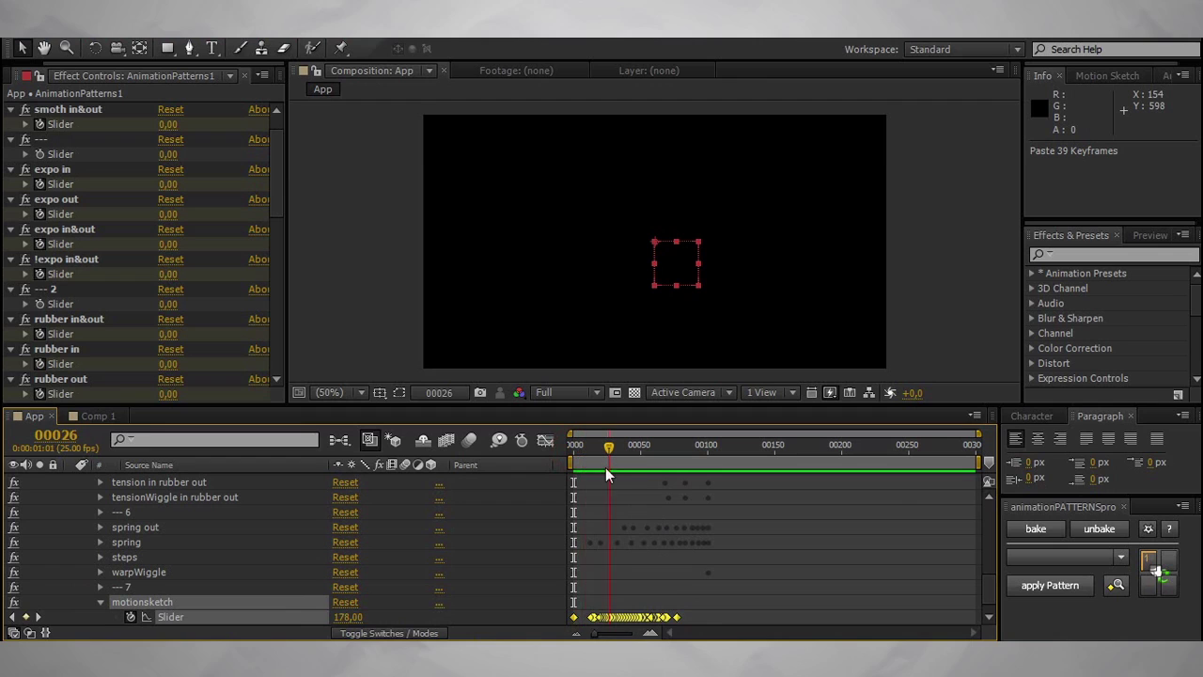
Step: Examine the motionsketch slider's curve in the Graph Editor and return the current time to frame 0
click(277, 617)
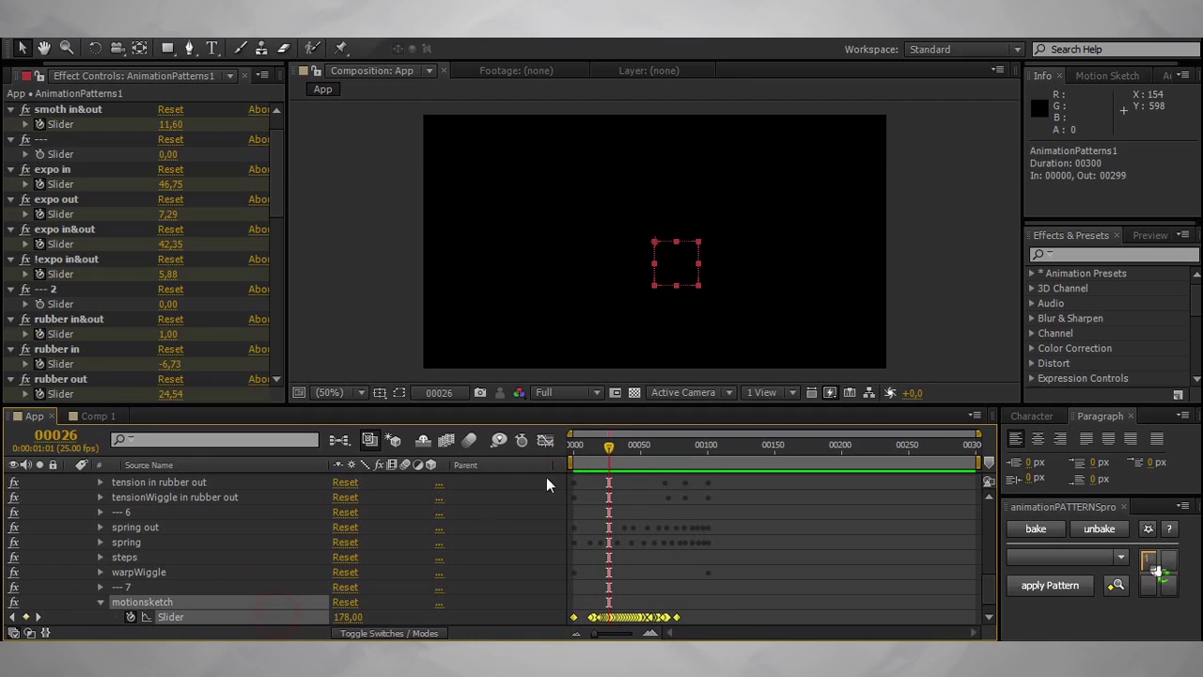
click(545, 440)
drag(608, 451, 574, 455)
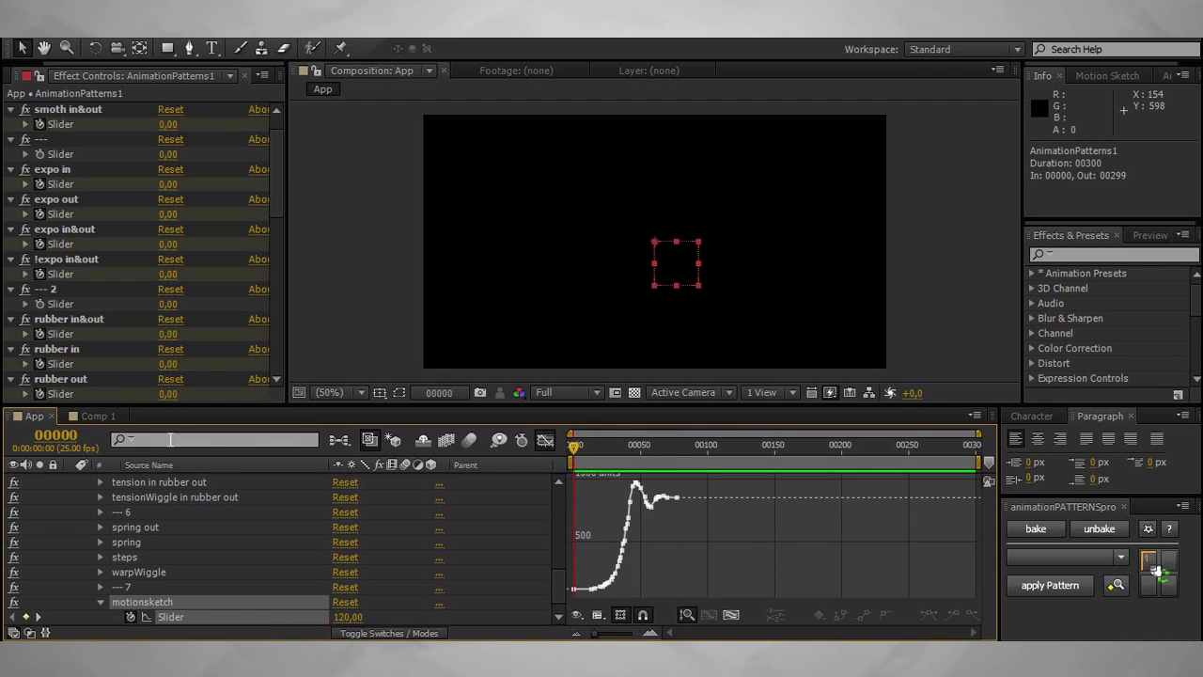
Step: Return to Comp 1 and delete the red solid layer
click(101, 415)
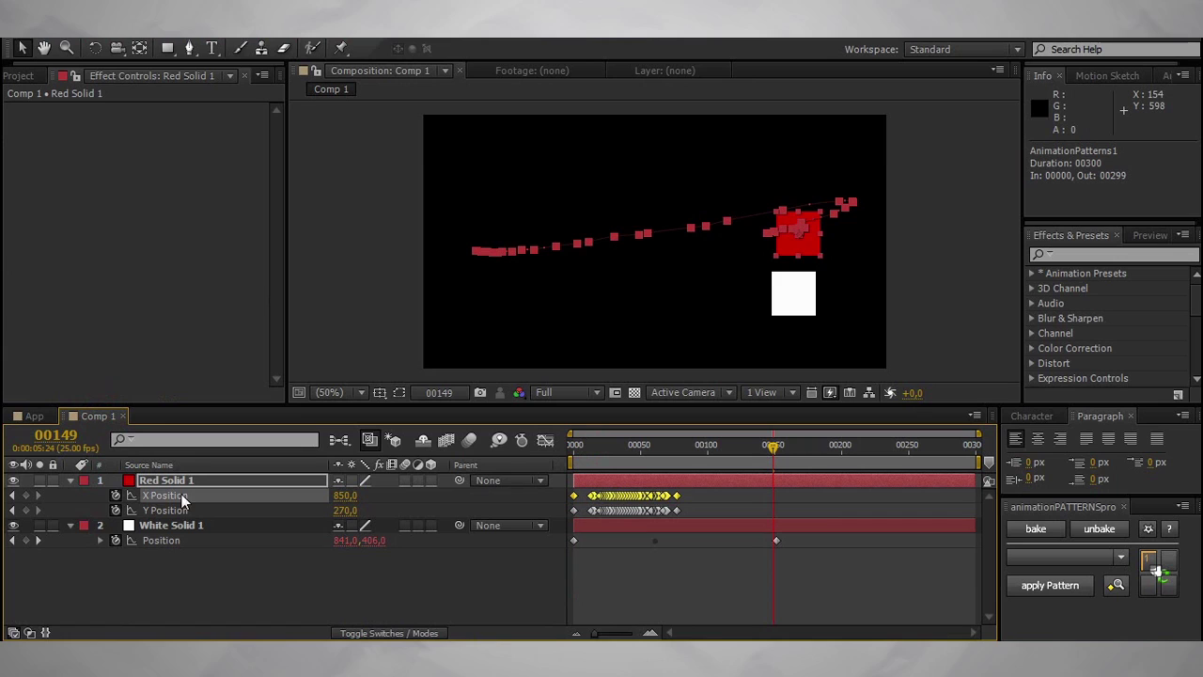
click(13, 480)
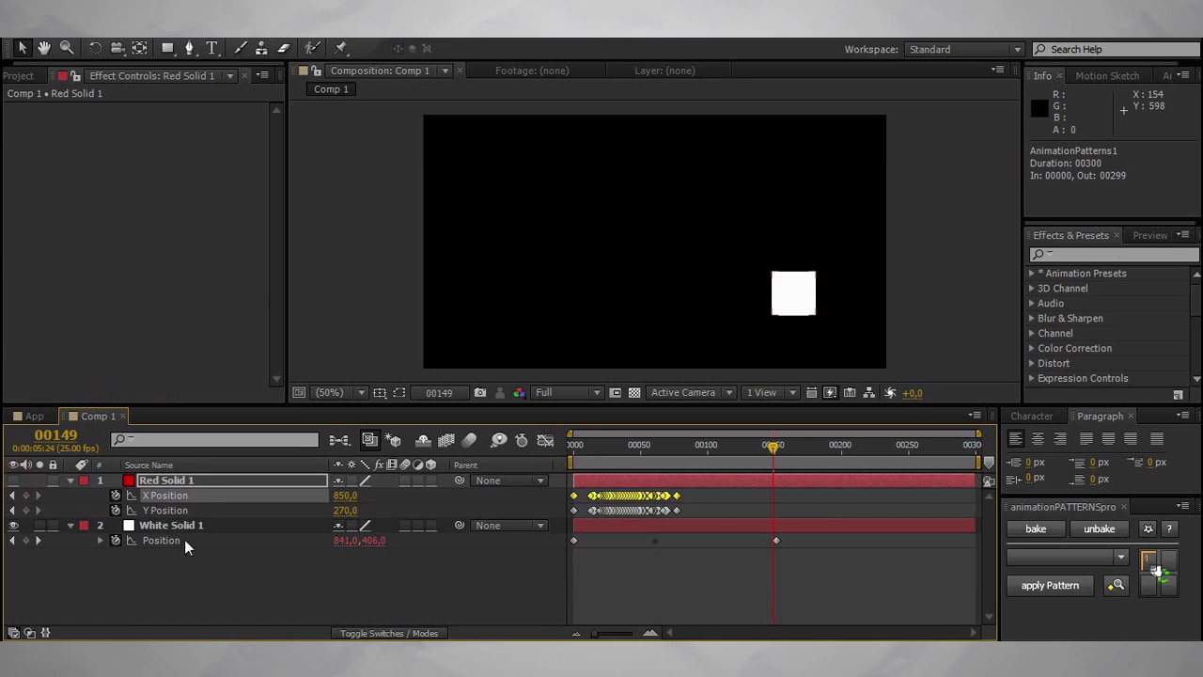
click(193, 481)
key(Delete)
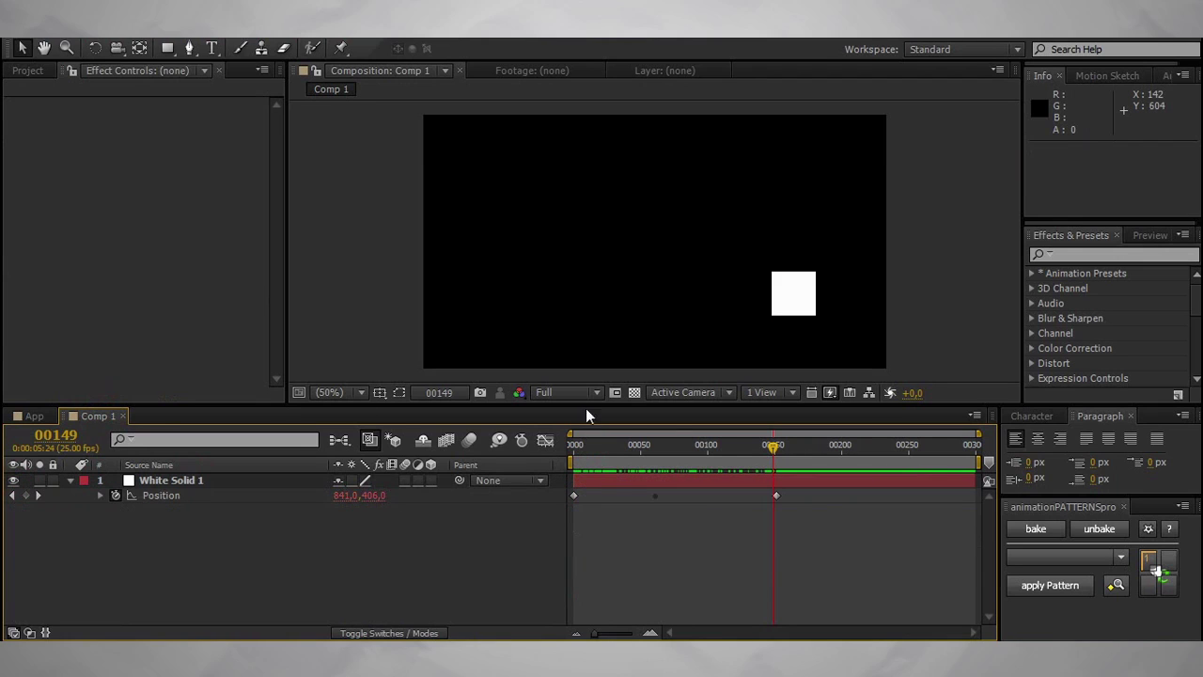
Step: Apply the motionsketch pattern from set 1 to the white solid's first Position keyframe and preview the motion through frame 151
drag(704, 453, 577, 460)
drag(595, 519, 552, 486)
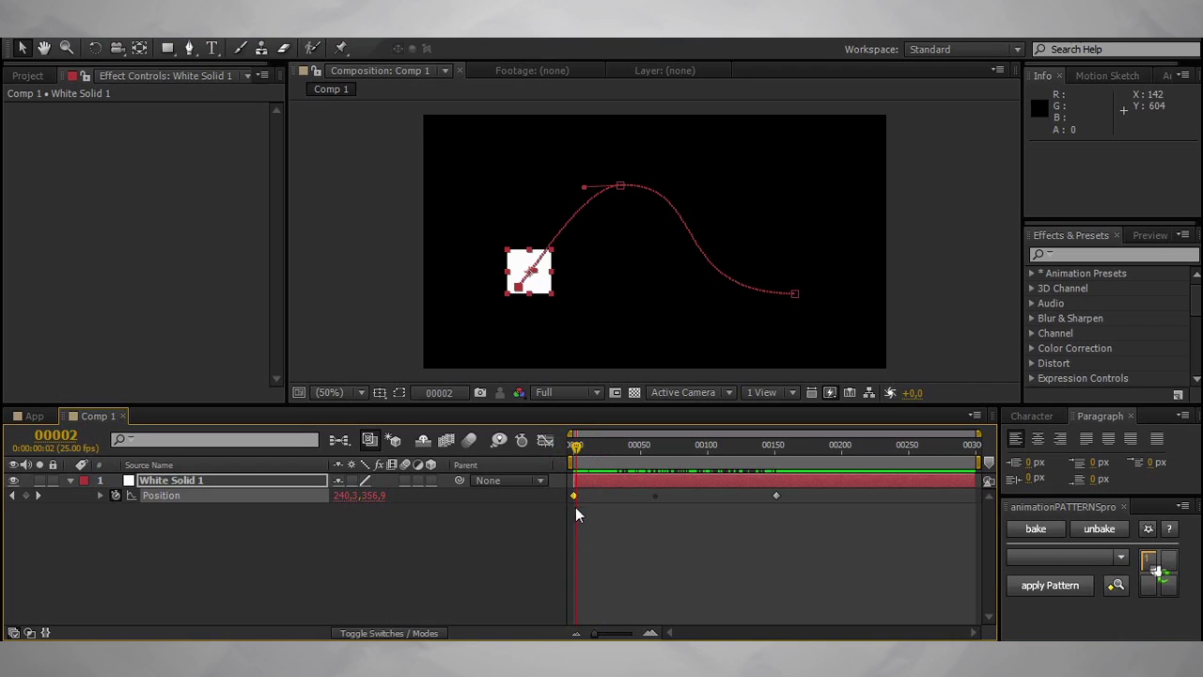
click(1120, 558)
click(1062, 574)
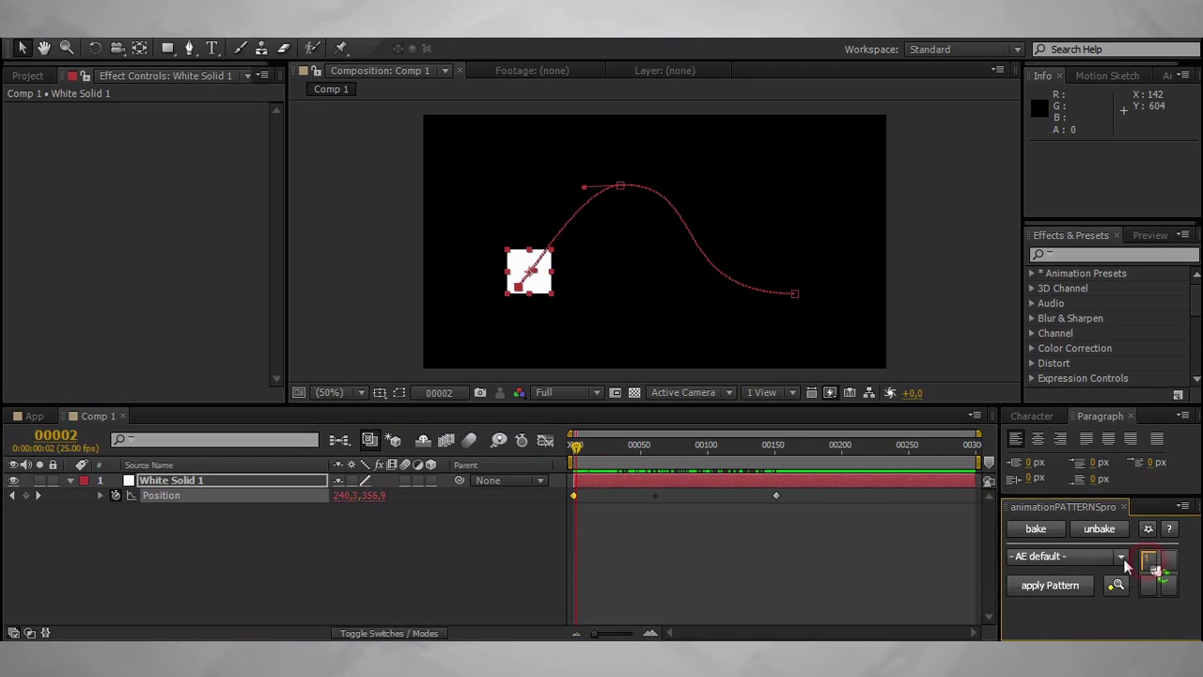
click(1121, 558)
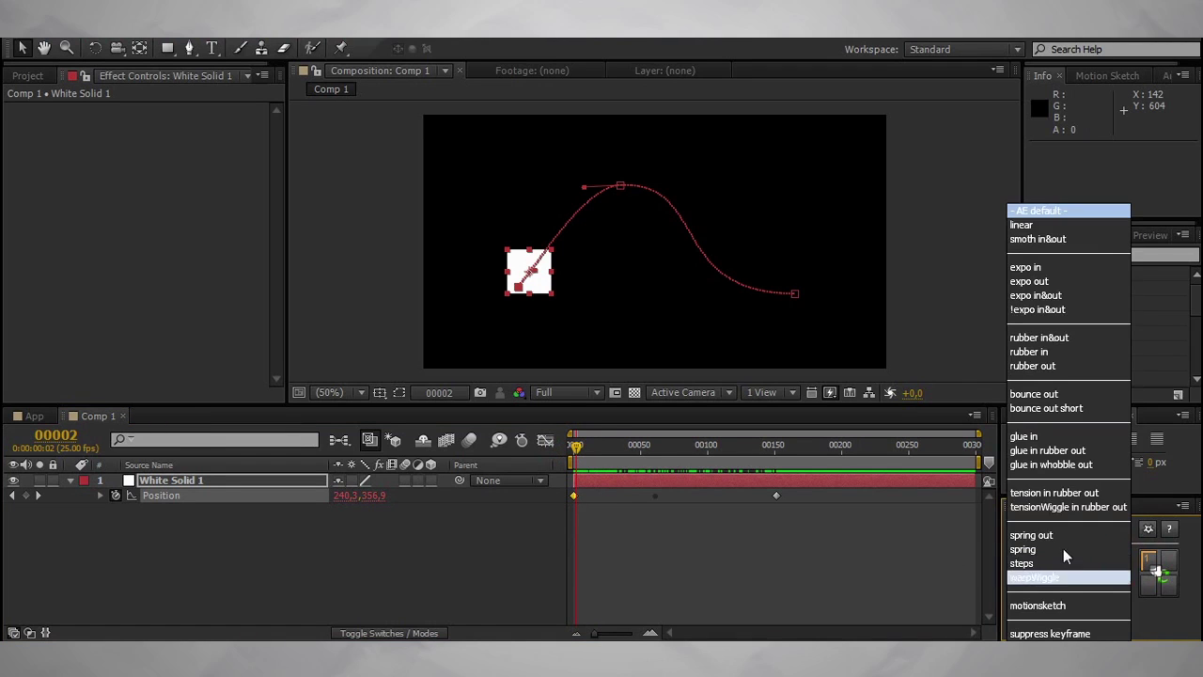
click(1057, 607)
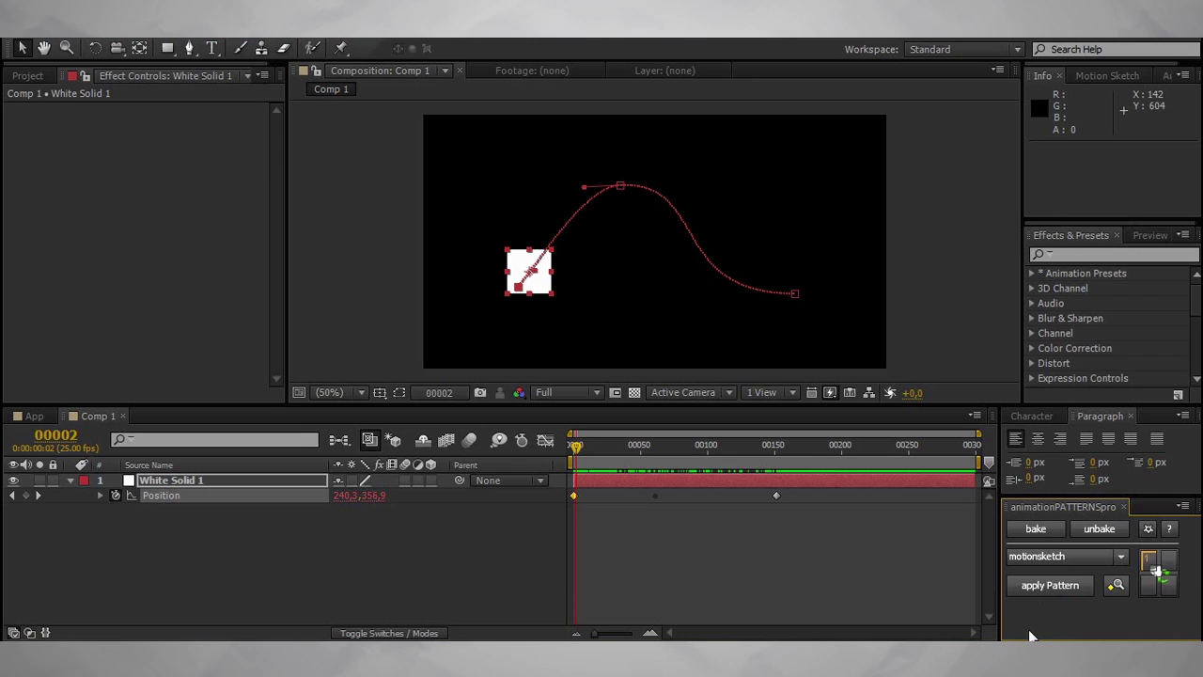
click(1034, 587)
drag(575, 451, 747, 470)
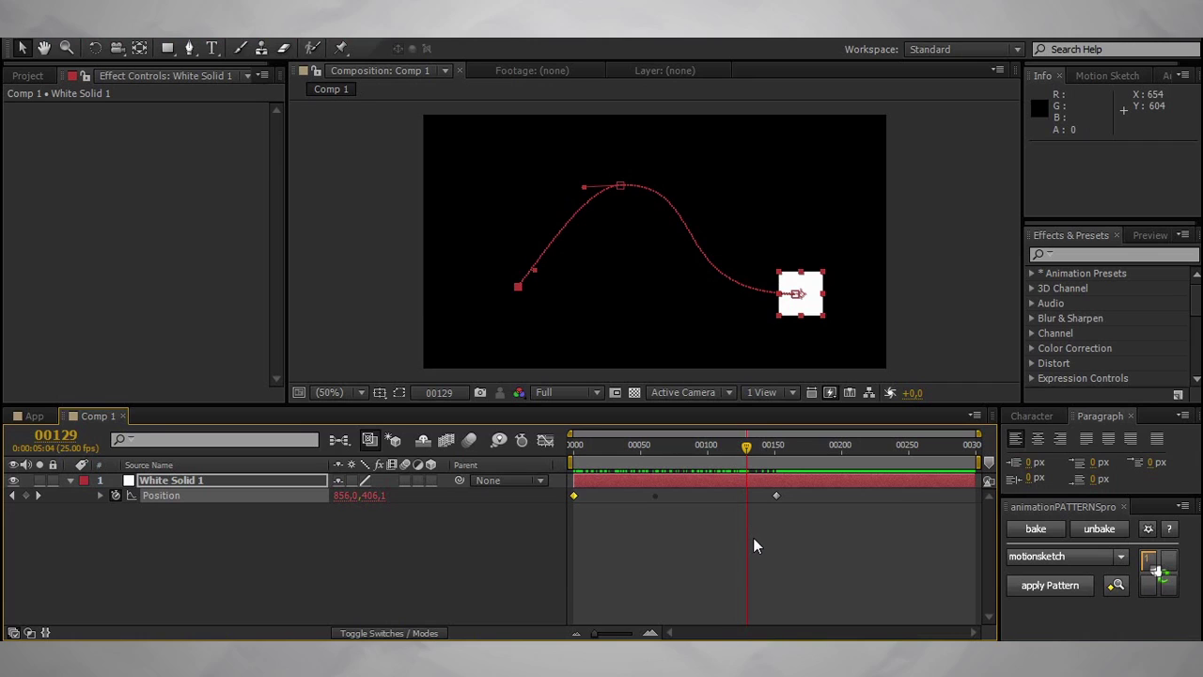
drag(747, 444, 786, 444)
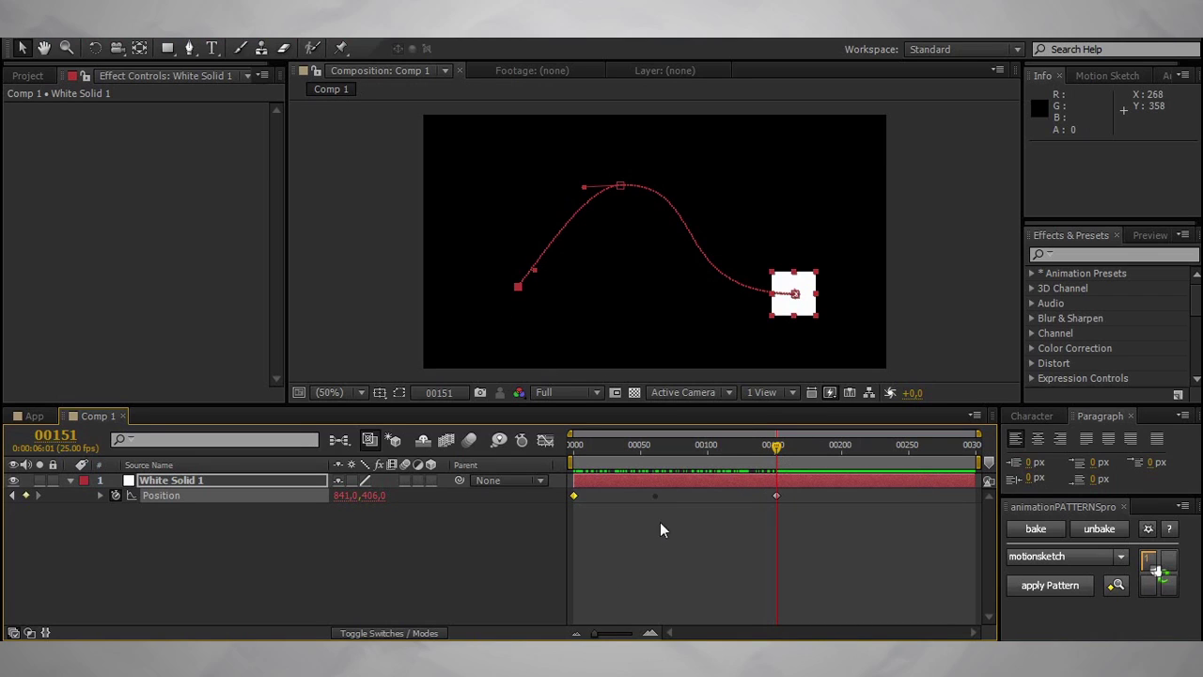
Step: Animate the white solid's Scale after its last Position keyframe, going from 100% to 330% at frame 224
click(471, 555)
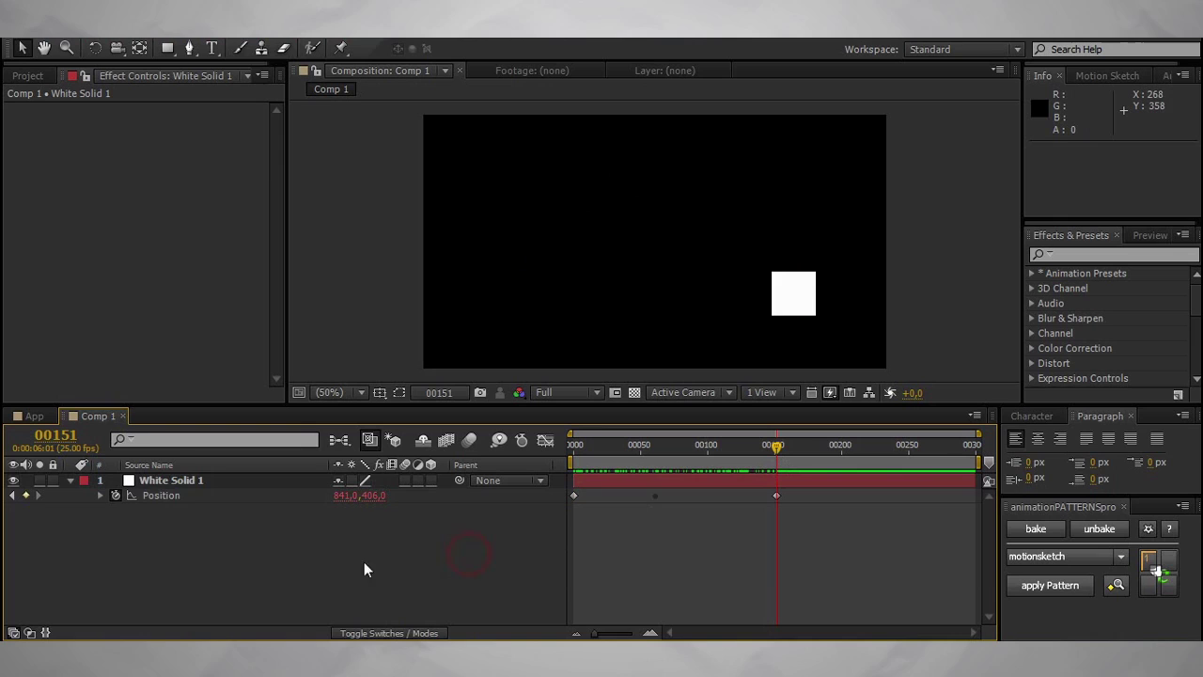
click(180, 481)
key(s)
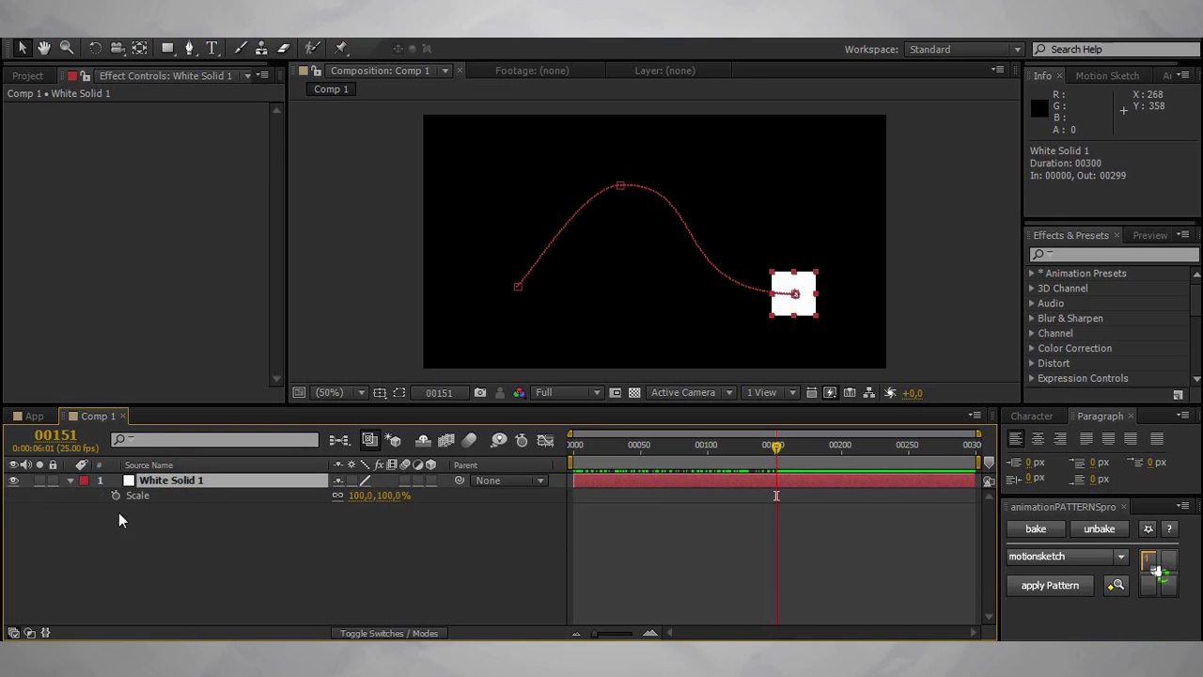
drag(811, 445, 874, 449)
click(115, 495)
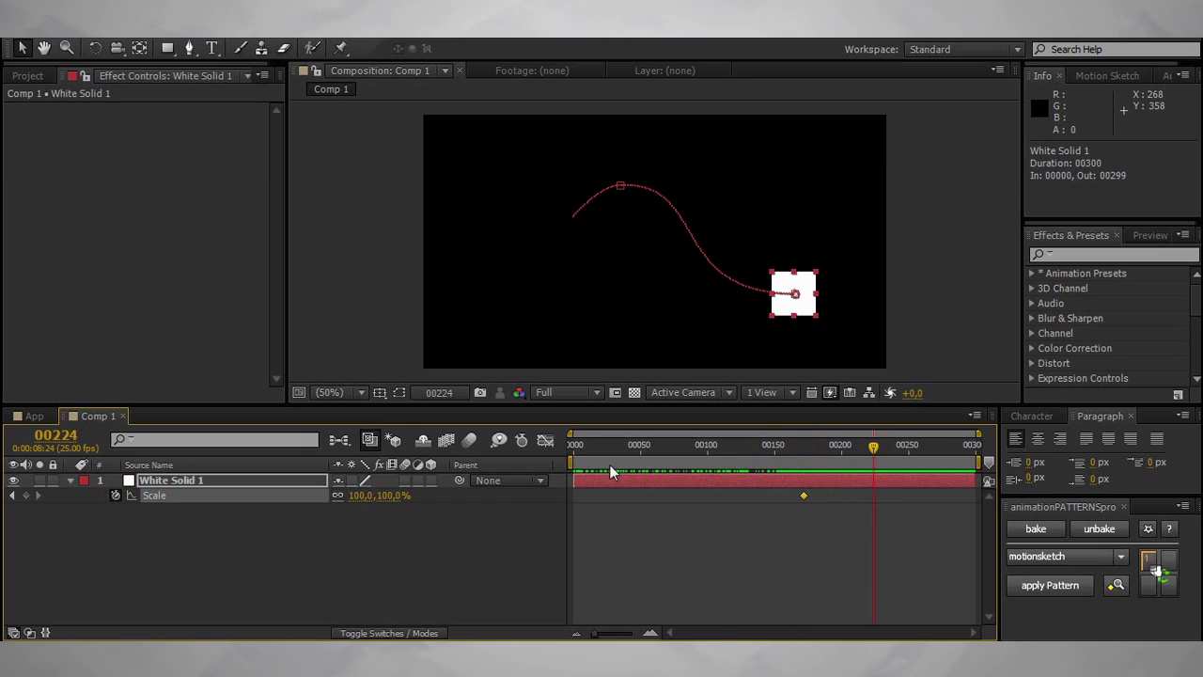
mouse_move(374, 496)
mouse_down()
mouse_move(404, 496)
mouse_move(377, 496)
mouse_up()
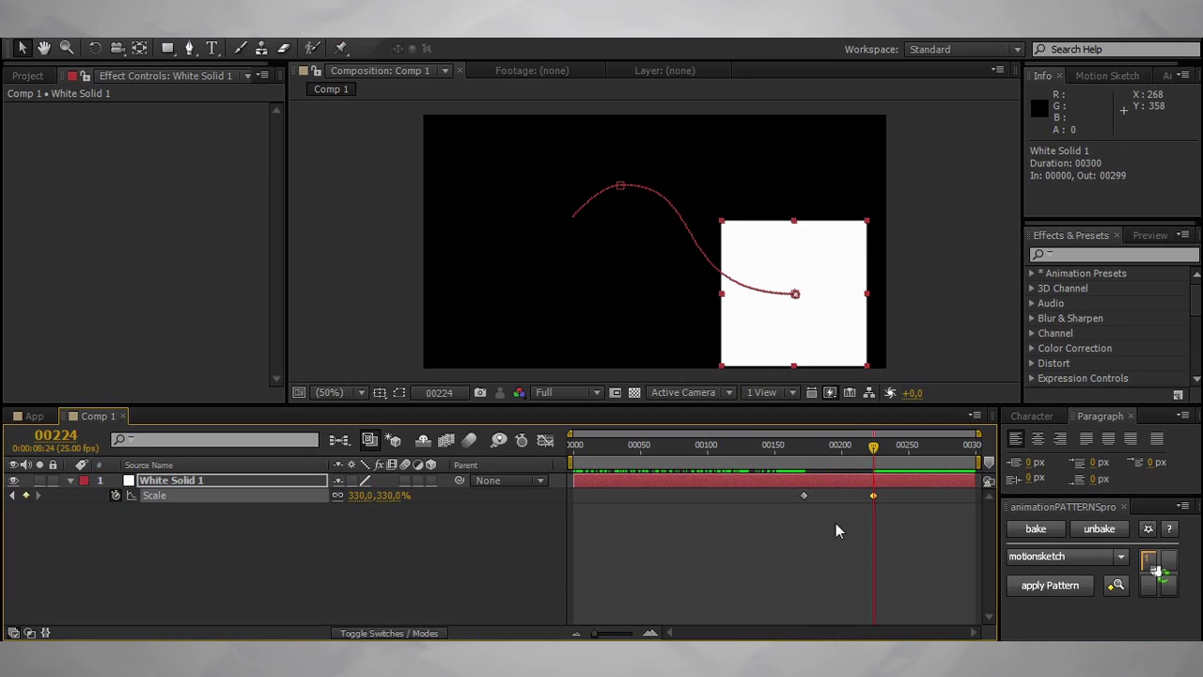
Step: Apply the motionsketch pattern to both of the white solid's Scale keyframes and preview the scaling
drag(836, 523, 768, 491)
click(1032, 587)
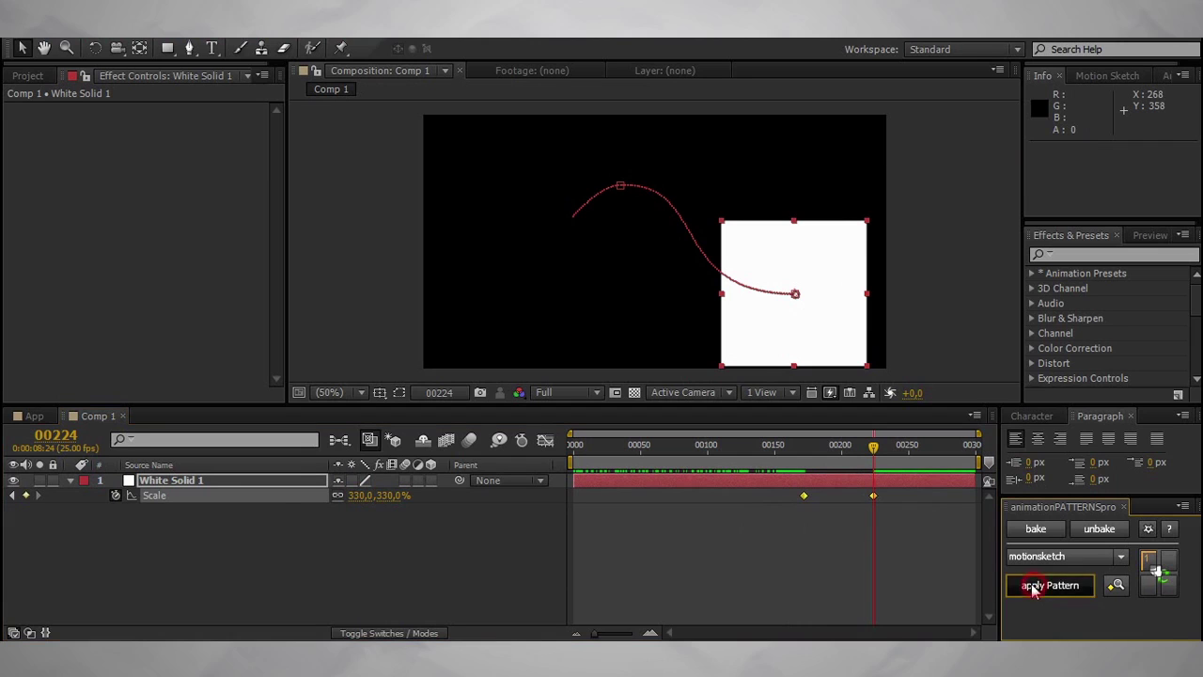
drag(873, 449, 874, 474)
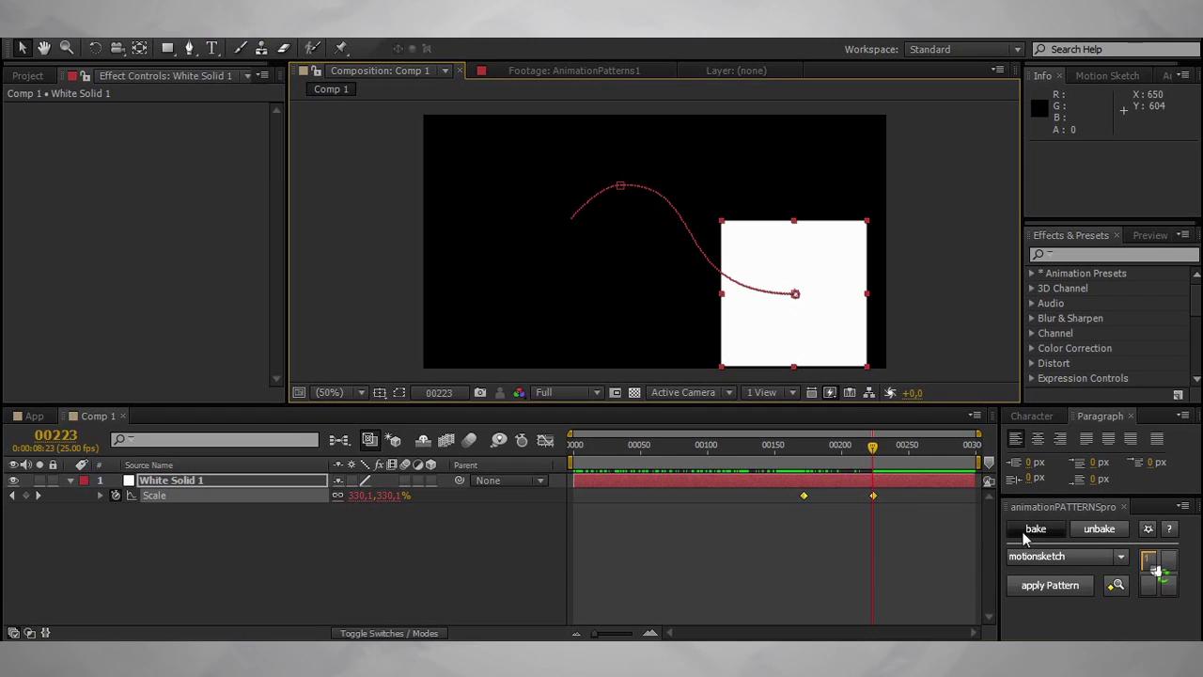
Step: Reveal the white solid's Position property together with its Scale property
click(172, 538)
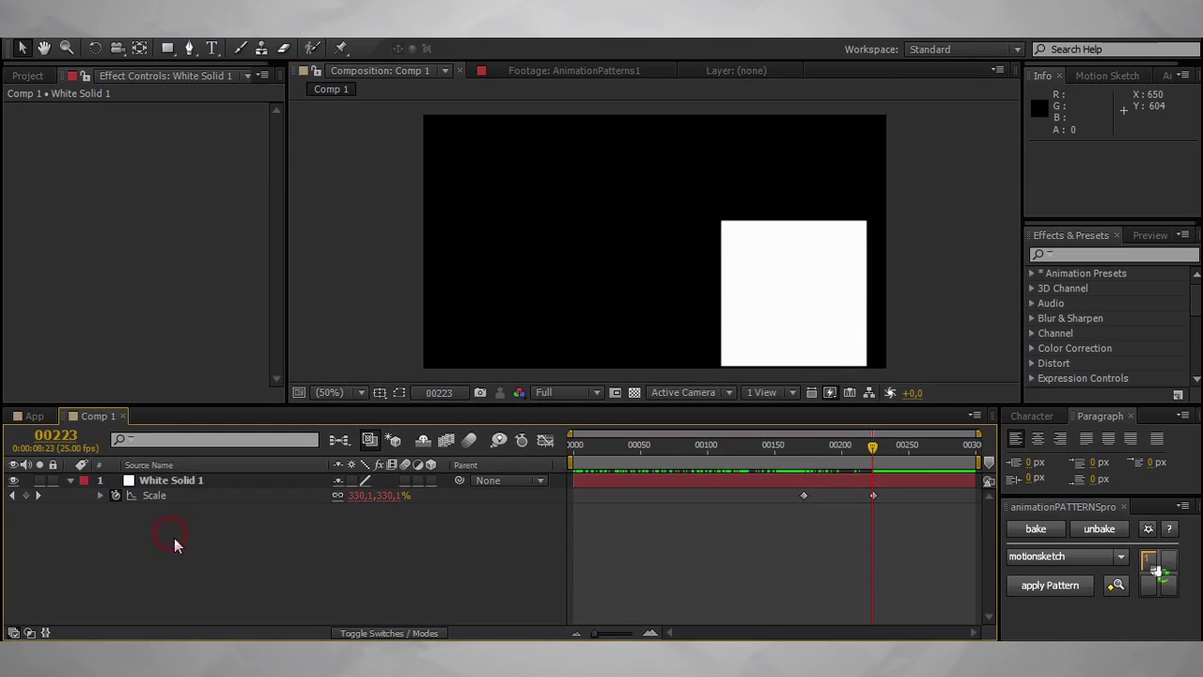
click(182, 483)
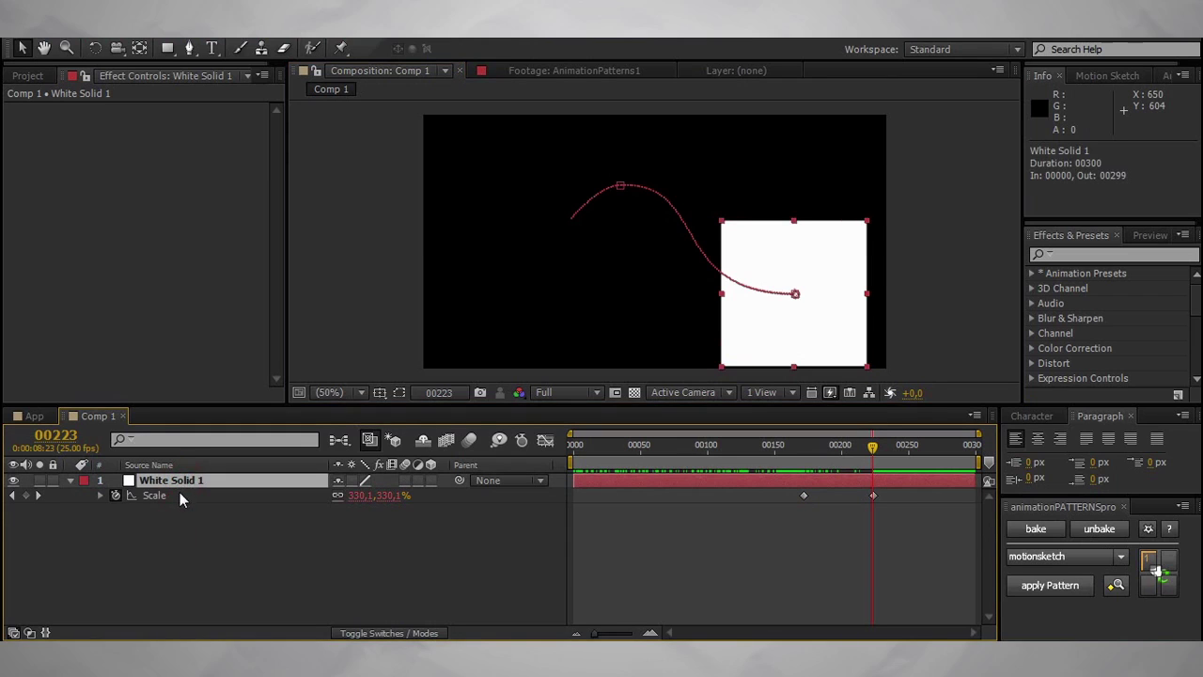
key(shift+p)
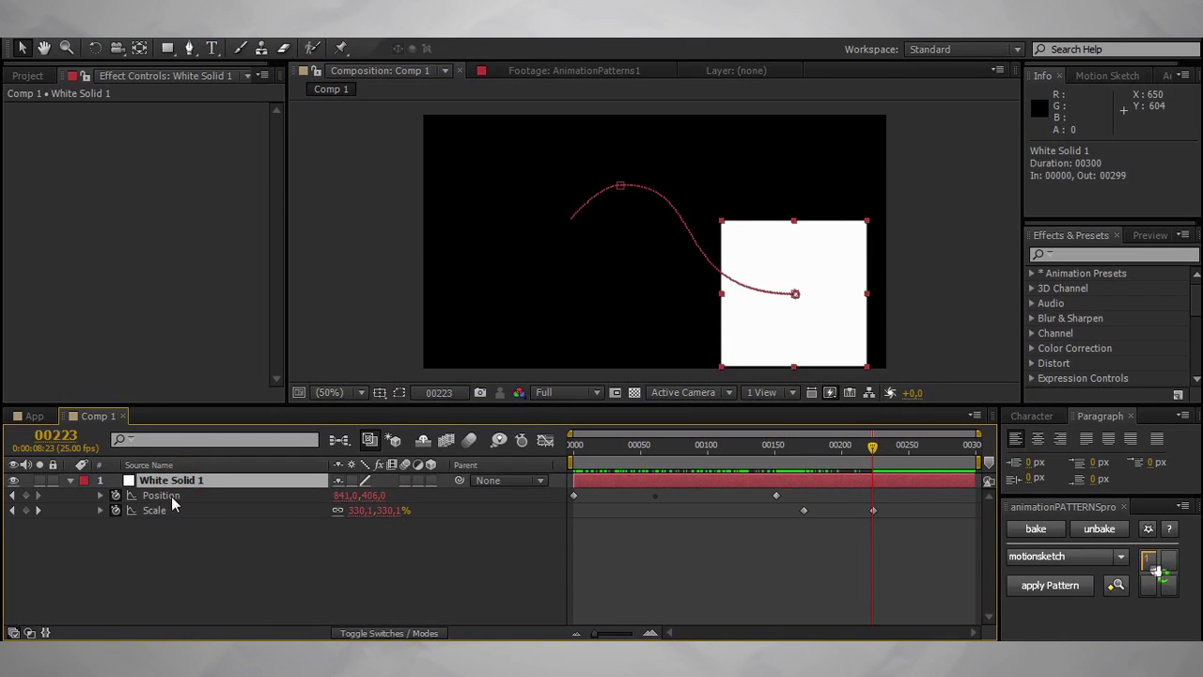
click(173, 496)
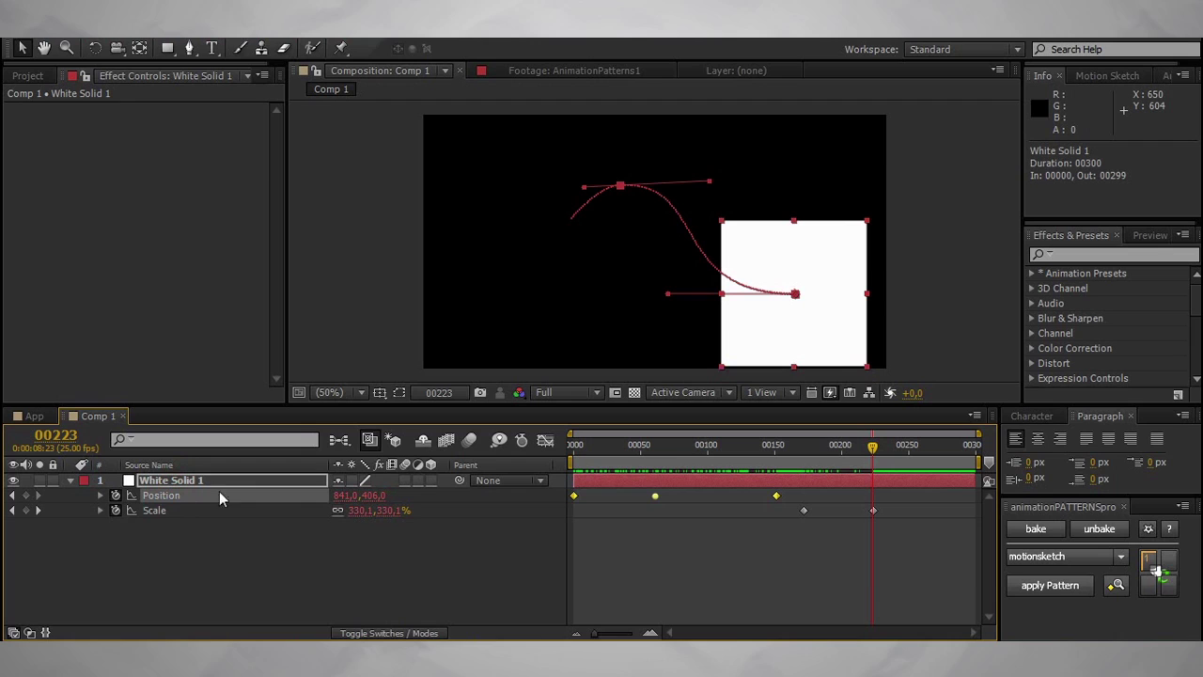
right_click(574, 496)
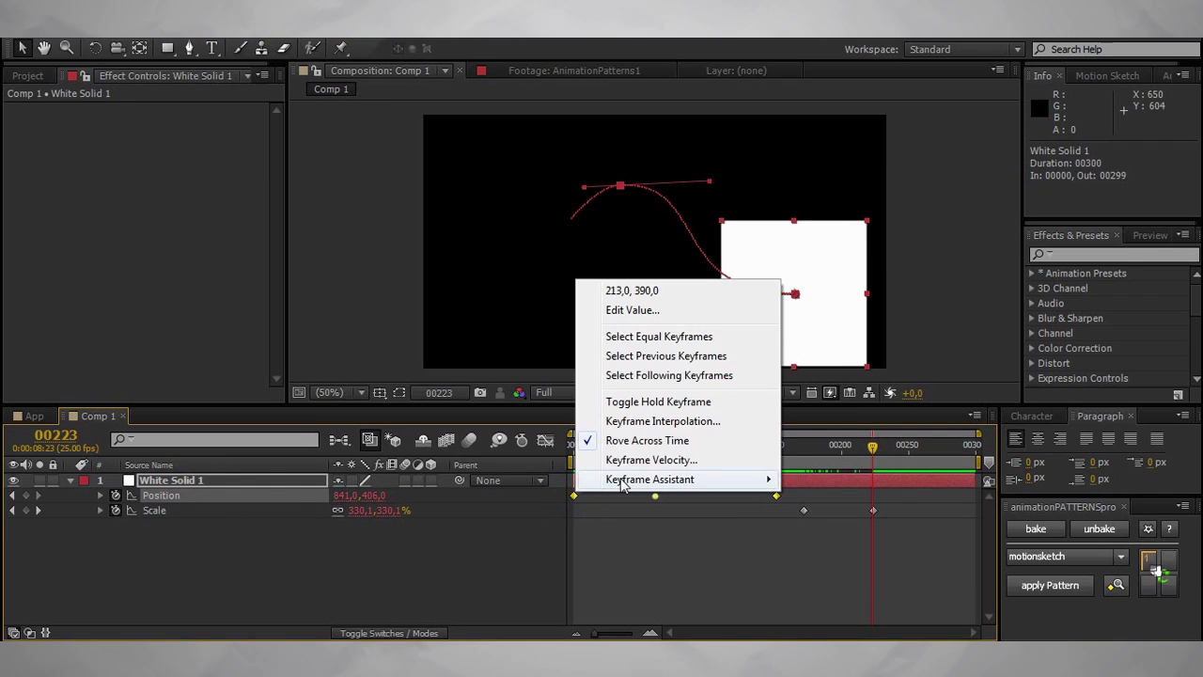
mouse_move(620, 484)
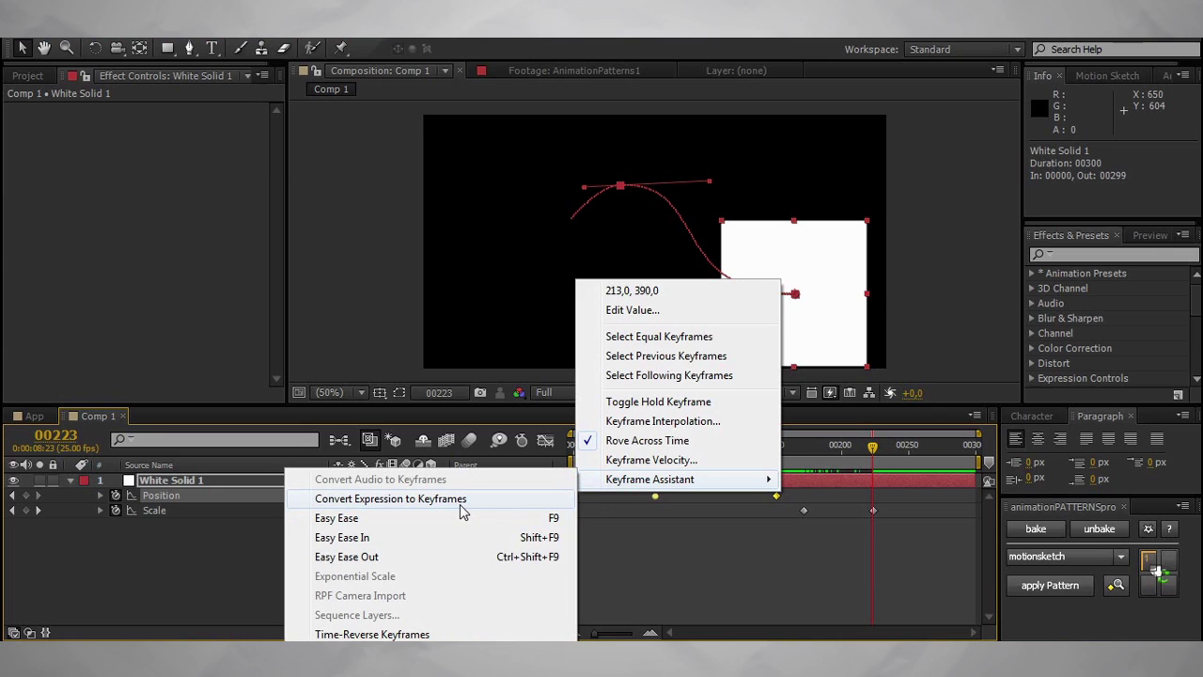
click(206, 559)
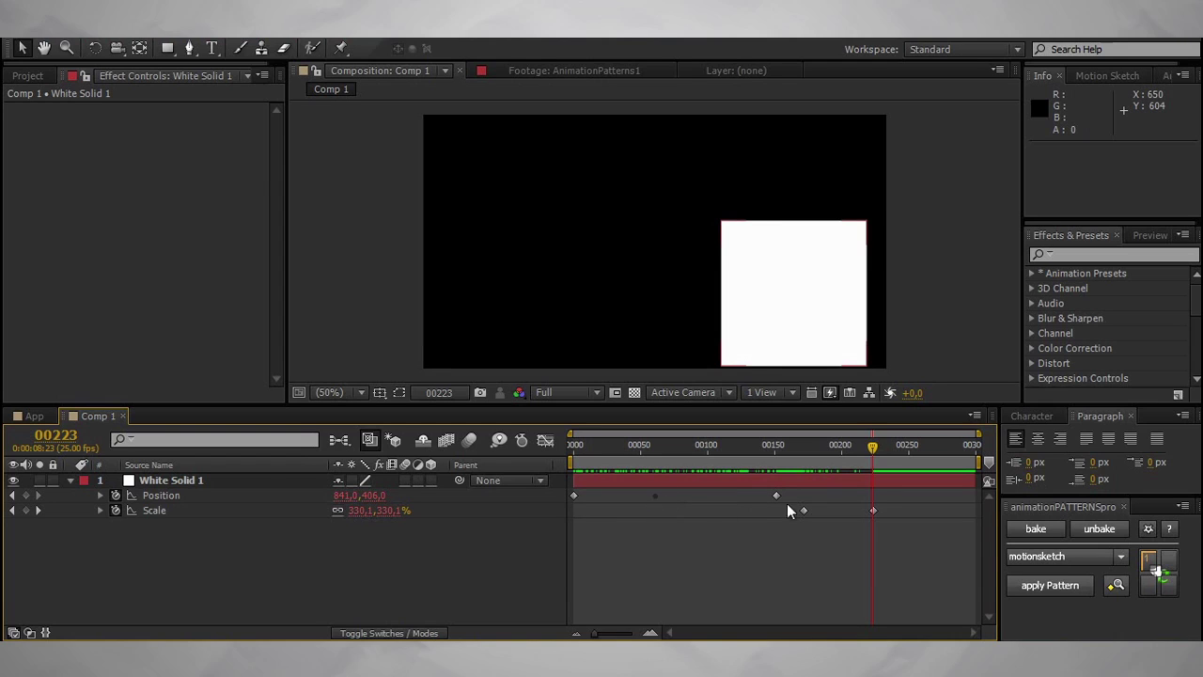
Step: Bake the patterns on the white solid's Position and Scale properties into keyframes and return to frame 0
click(175, 494)
shift+click(174, 510)
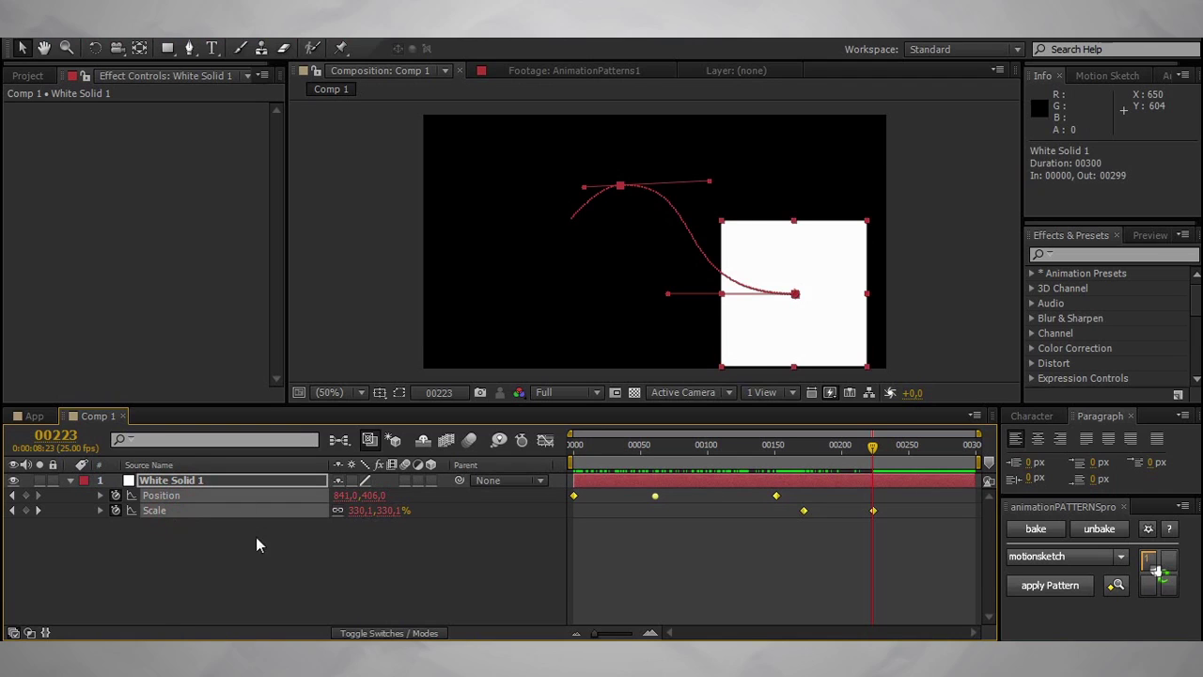
click(1035, 529)
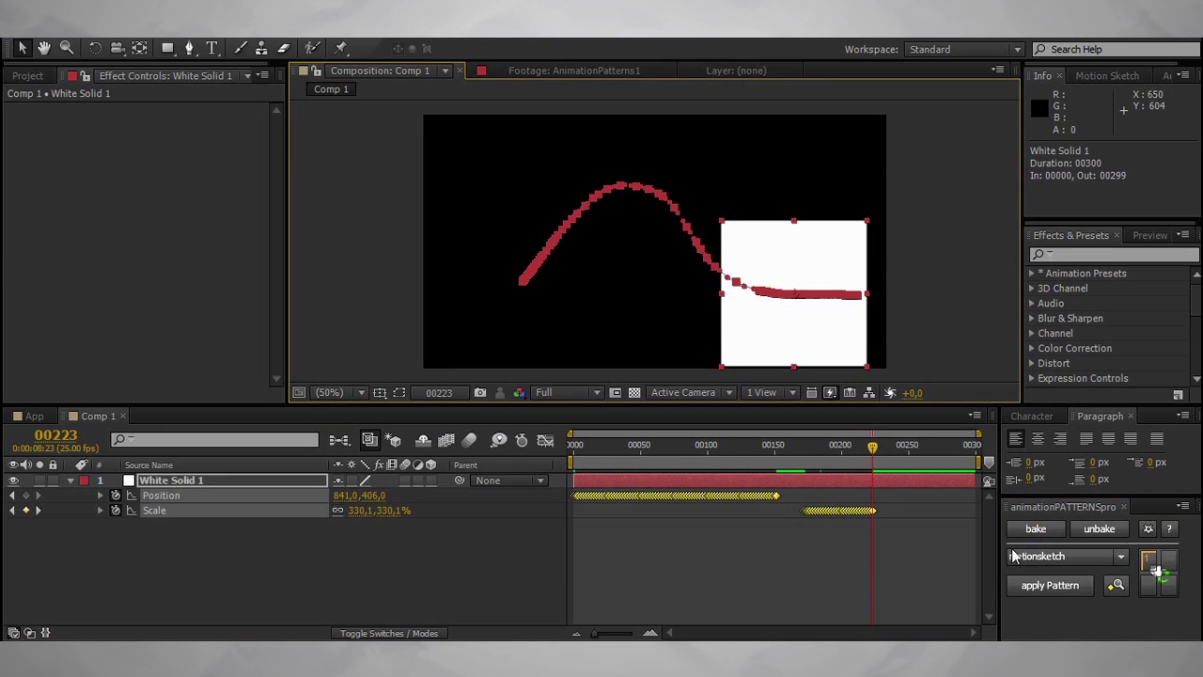
drag(872, 448, 569, 447)
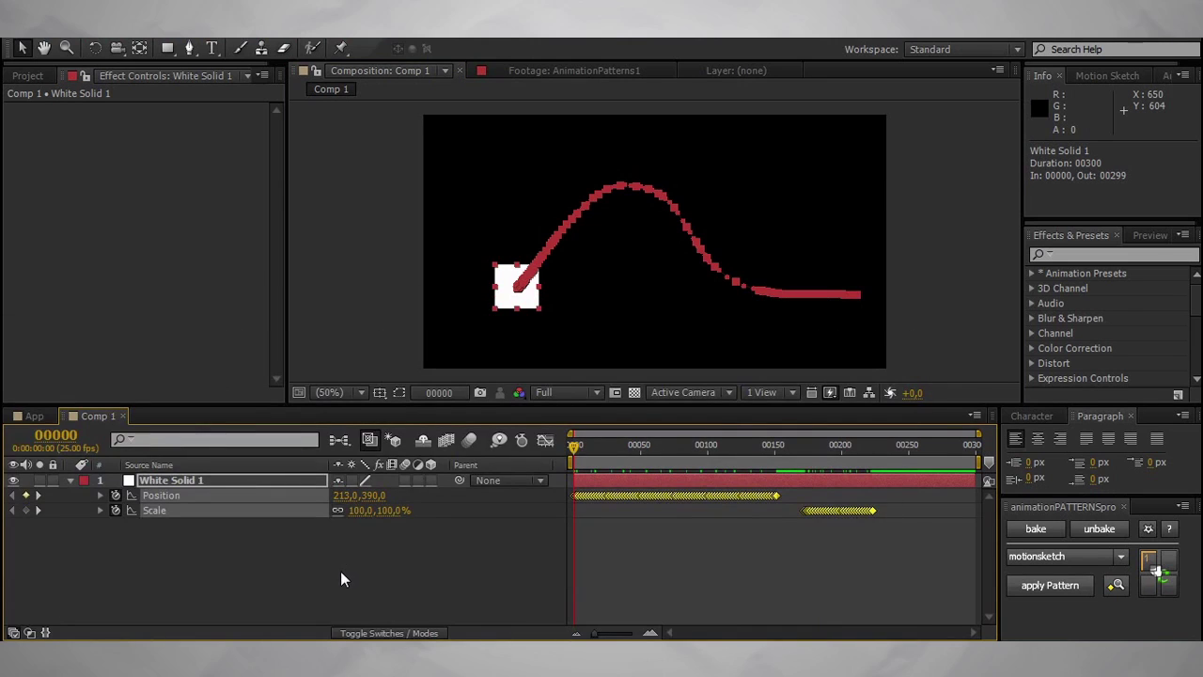
Step: Unbake only the white solid's Position property, leaving Scale baked
click(280, 565)
drag(201, 511, 197, 537)
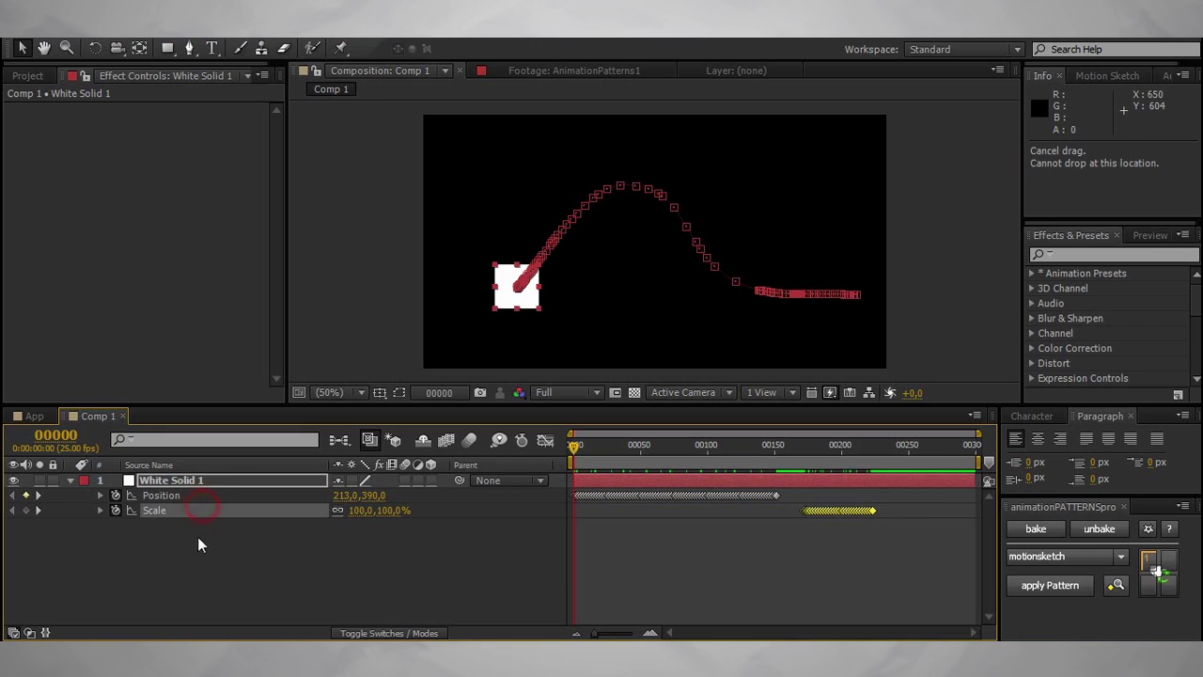
click(161, 495)
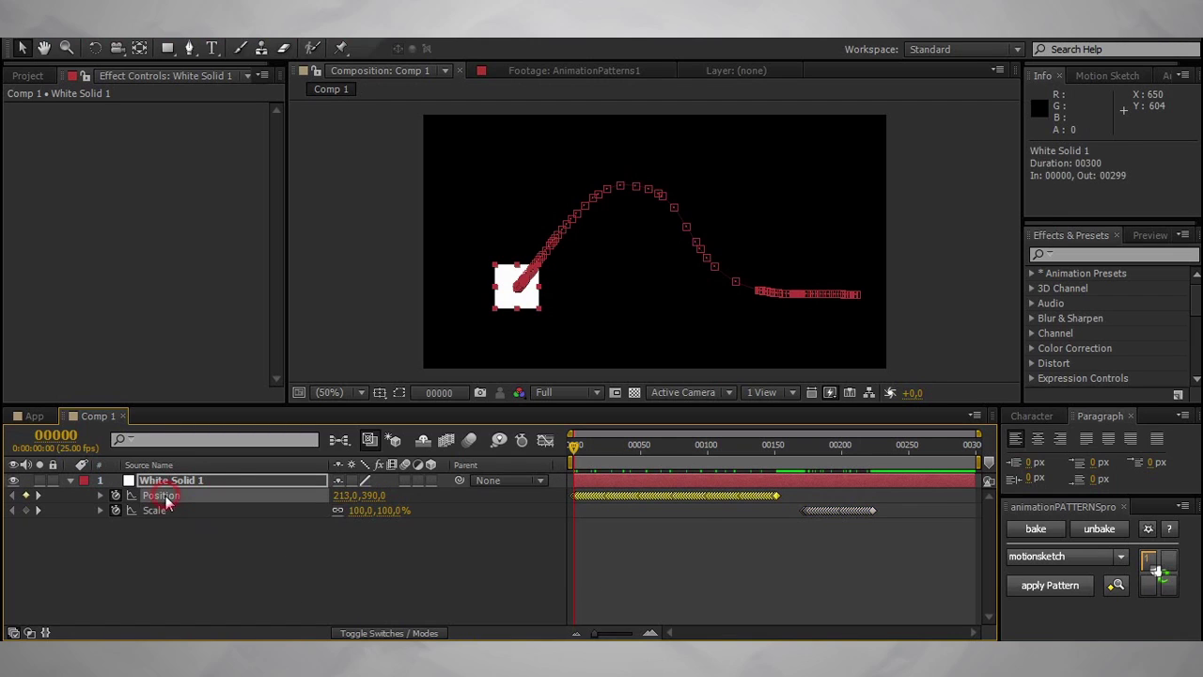
click(1105, 535)
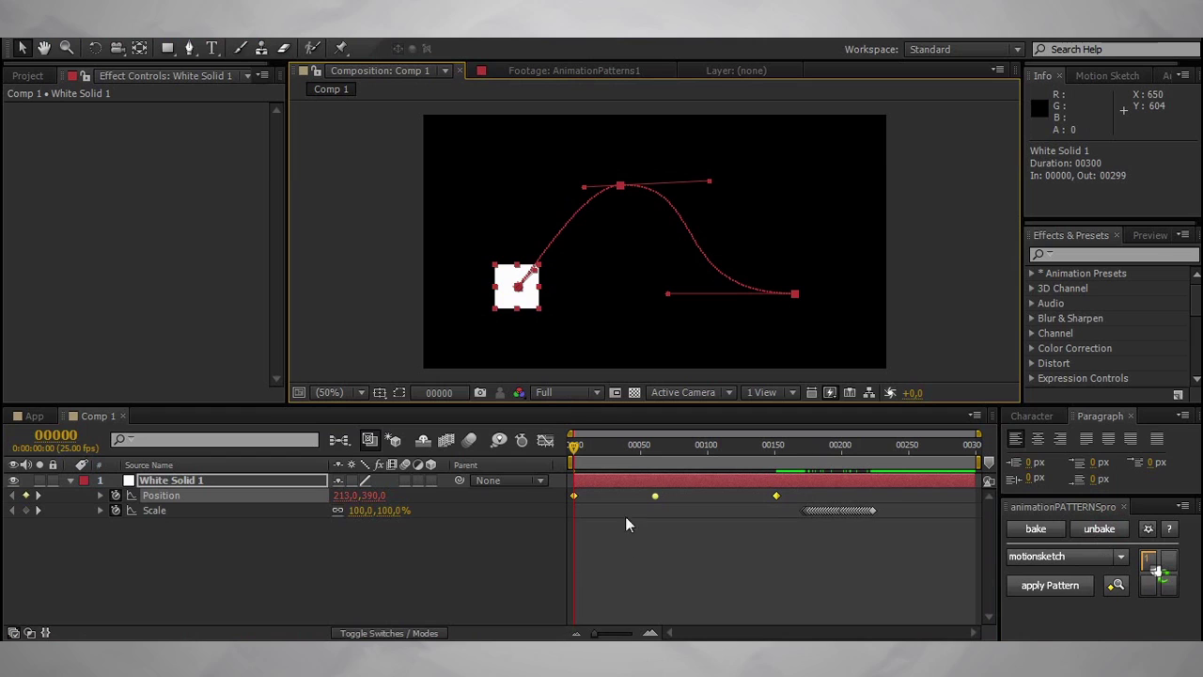
click(413, 561)
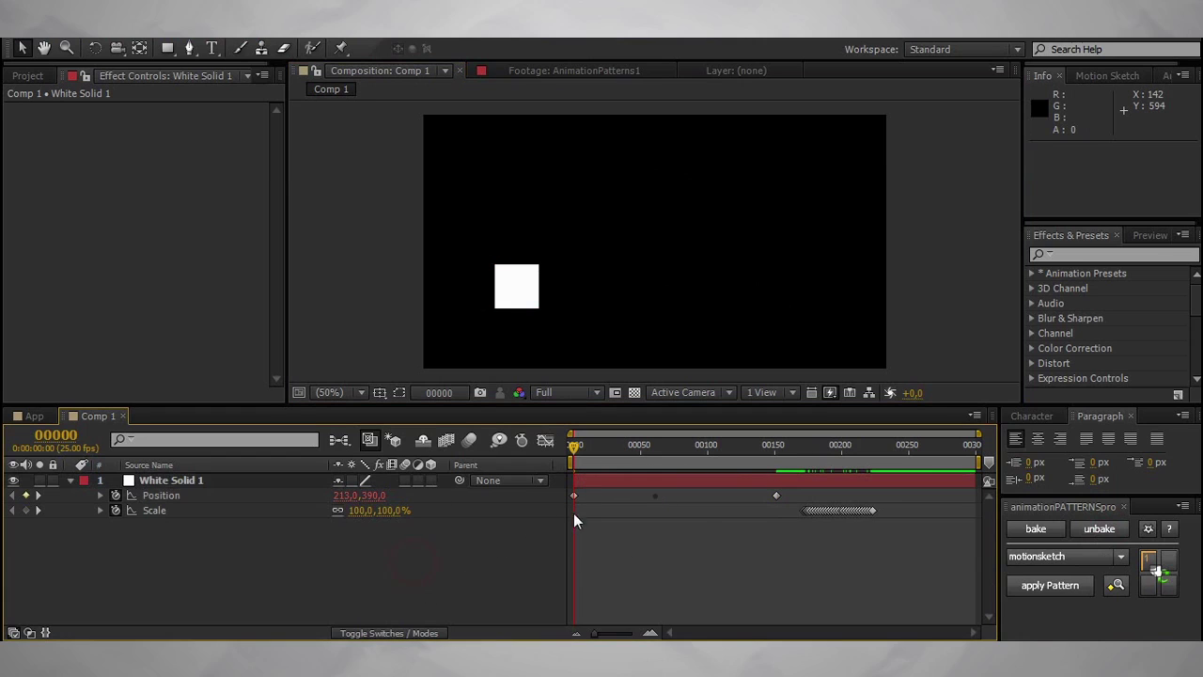
Step: Pull the middle point of the white solid's motion path downward, bake Position again and preview the motion
click(574, 494)
drag(620, 186, 638, 240)
click(252, 495)
click(1036, 528)
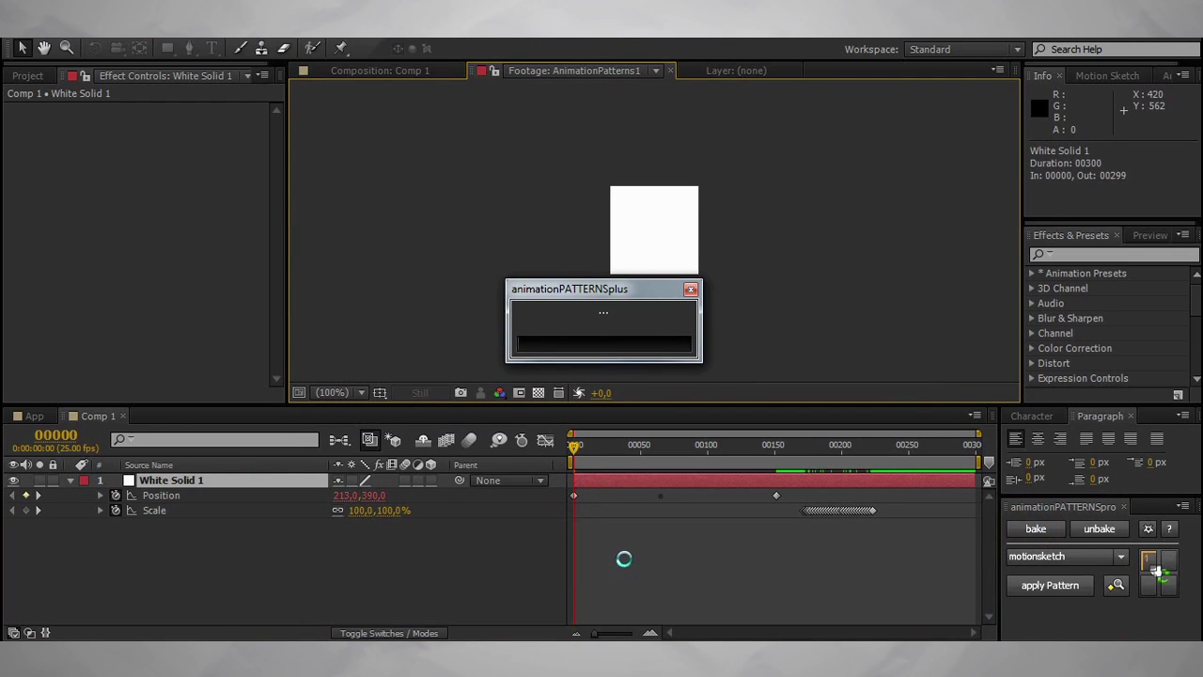
drag(576, 449, 797, 467)
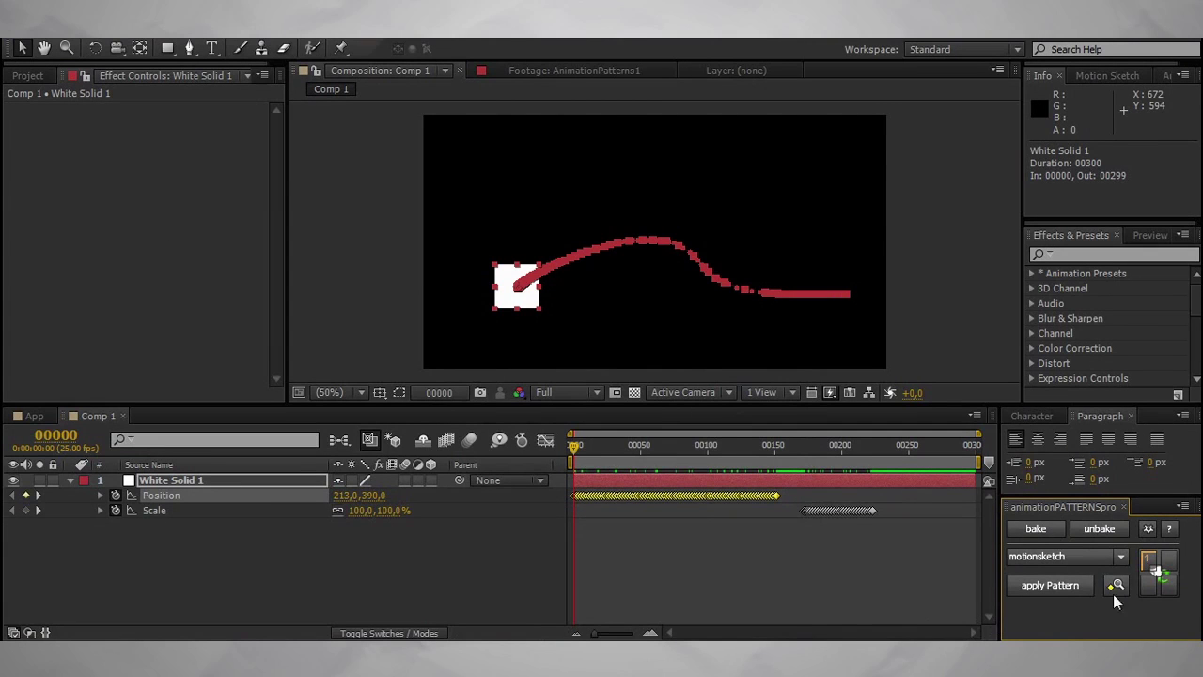
Step: Save the current animation patterns as the stored layer 1 set in the script's settings
click(1148, 532)
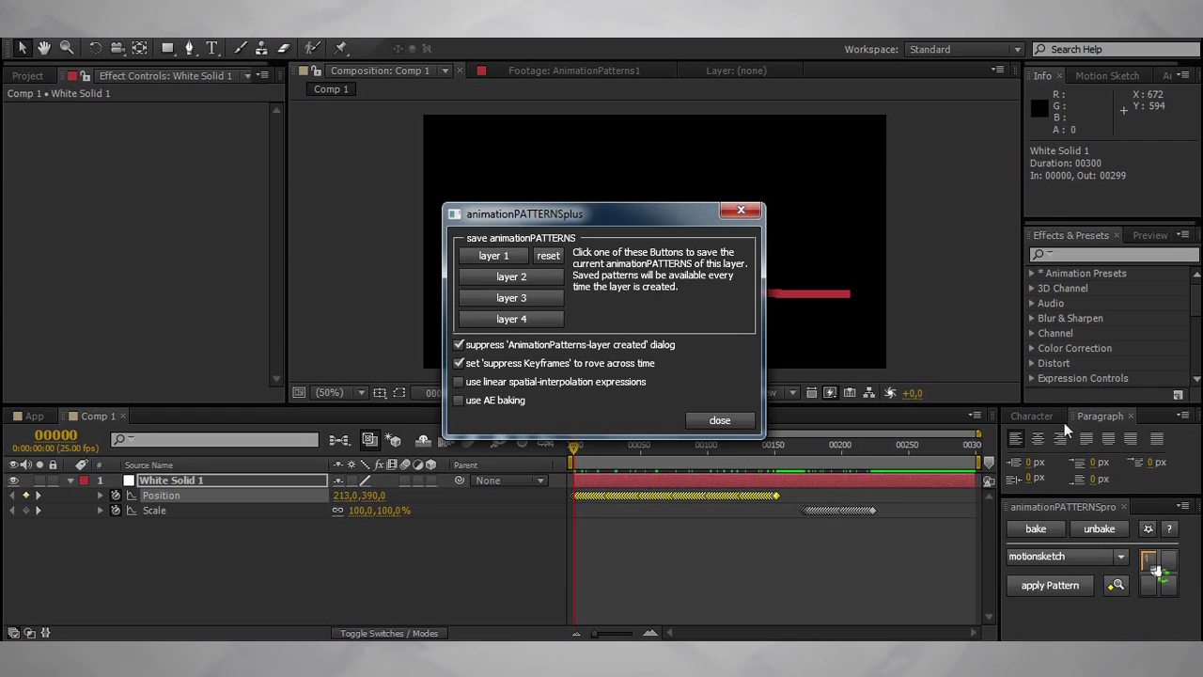
click(489, 256)
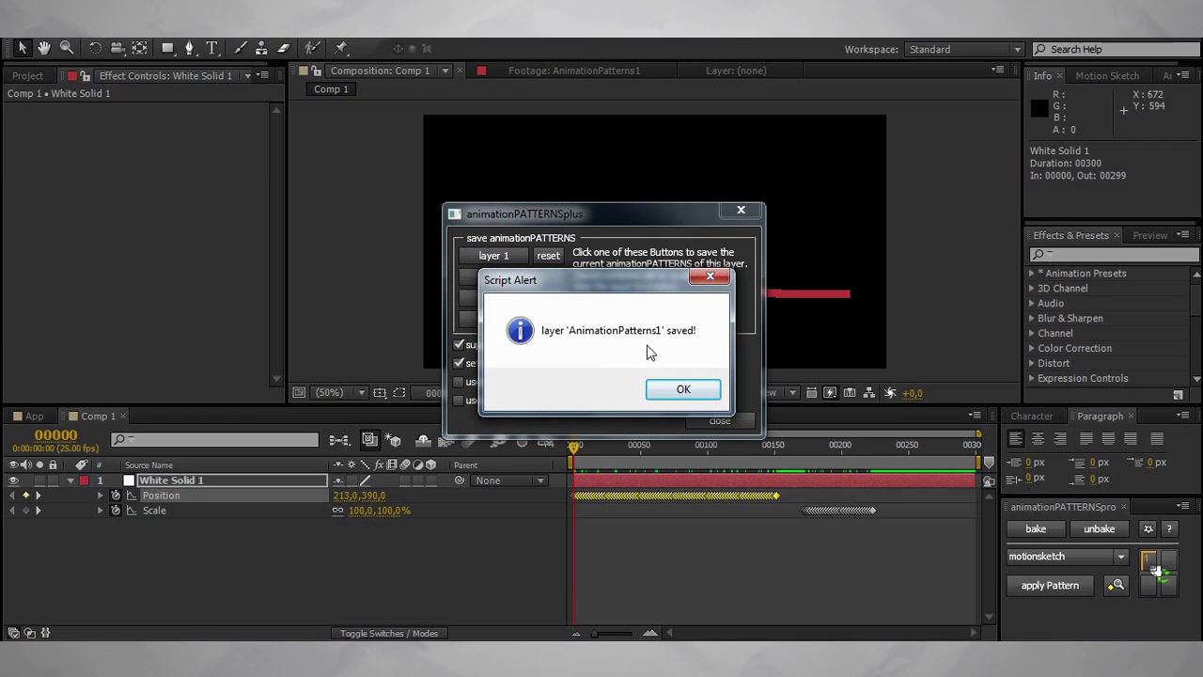
click(681, 395)
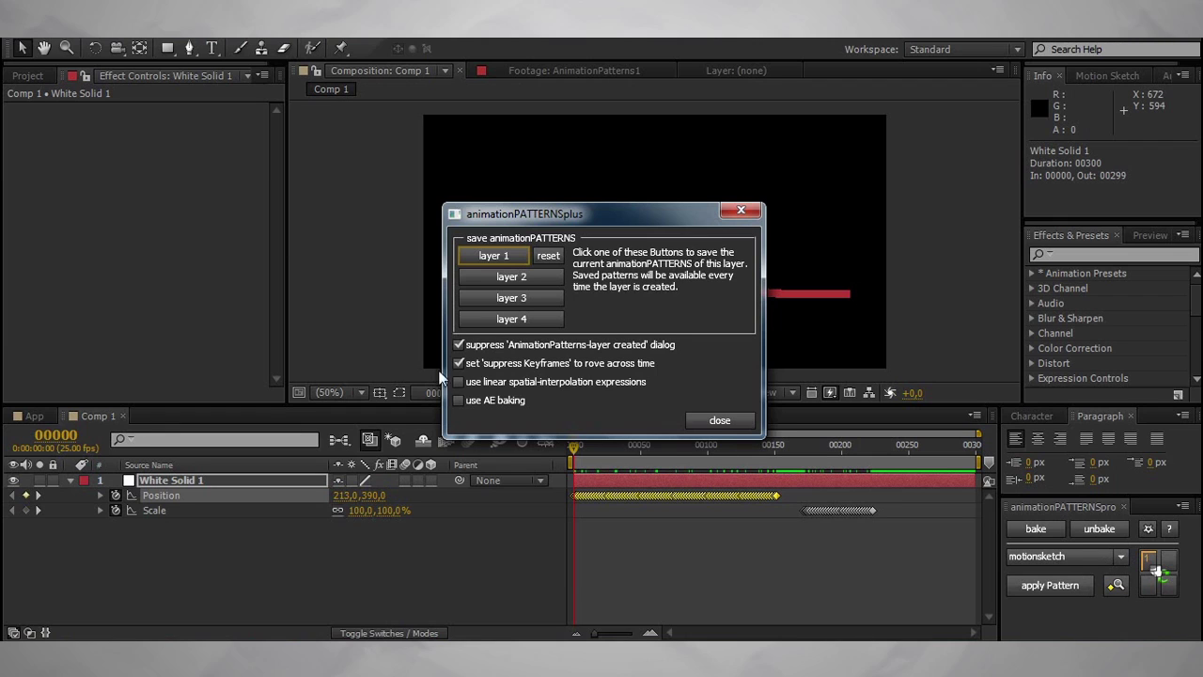
click(720, 420)
Step: Close the current project without saving its changes
click(15, 42)
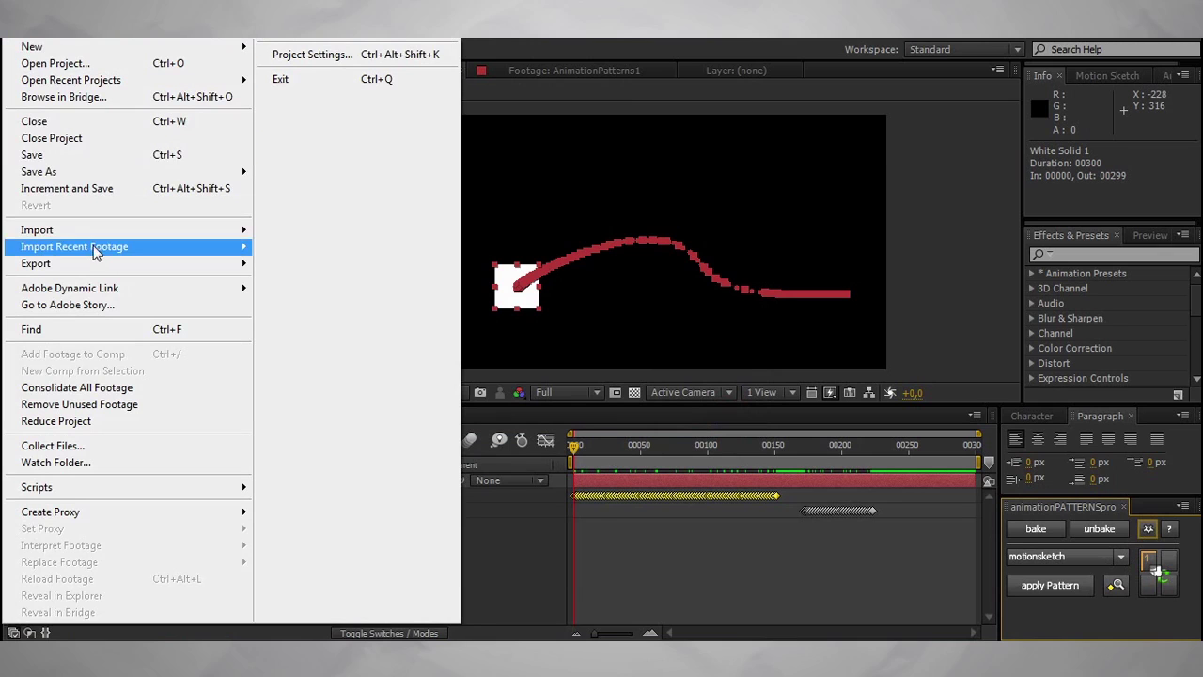
click(79, 138)
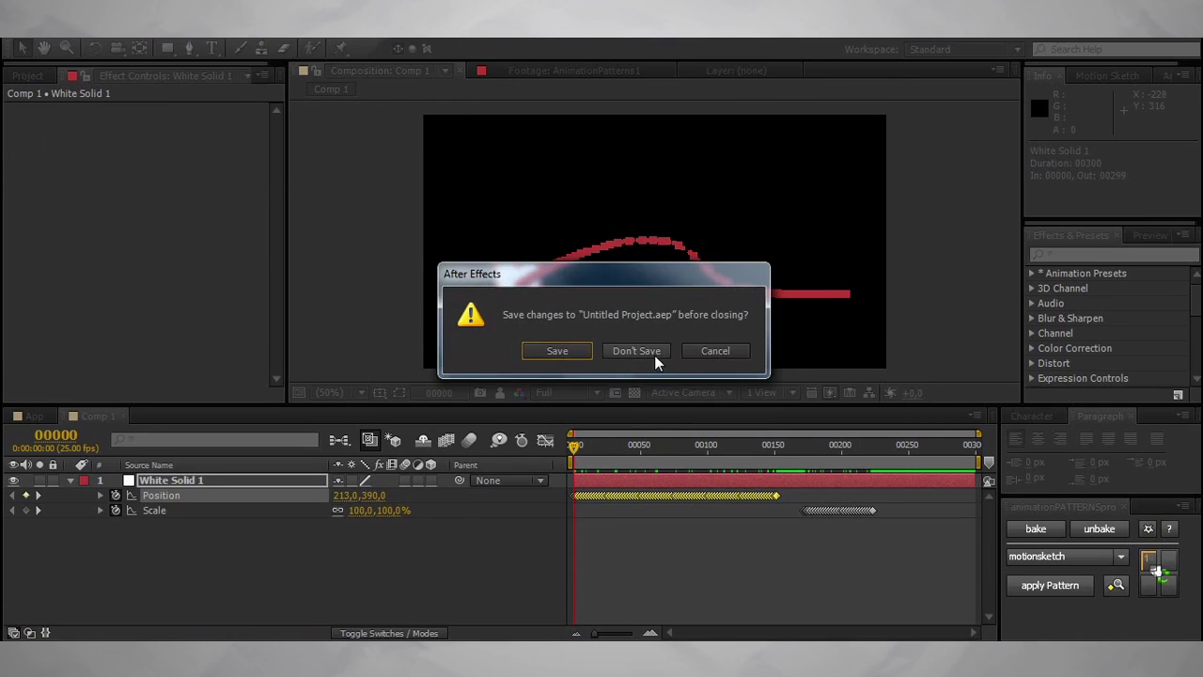
click(639, 350)
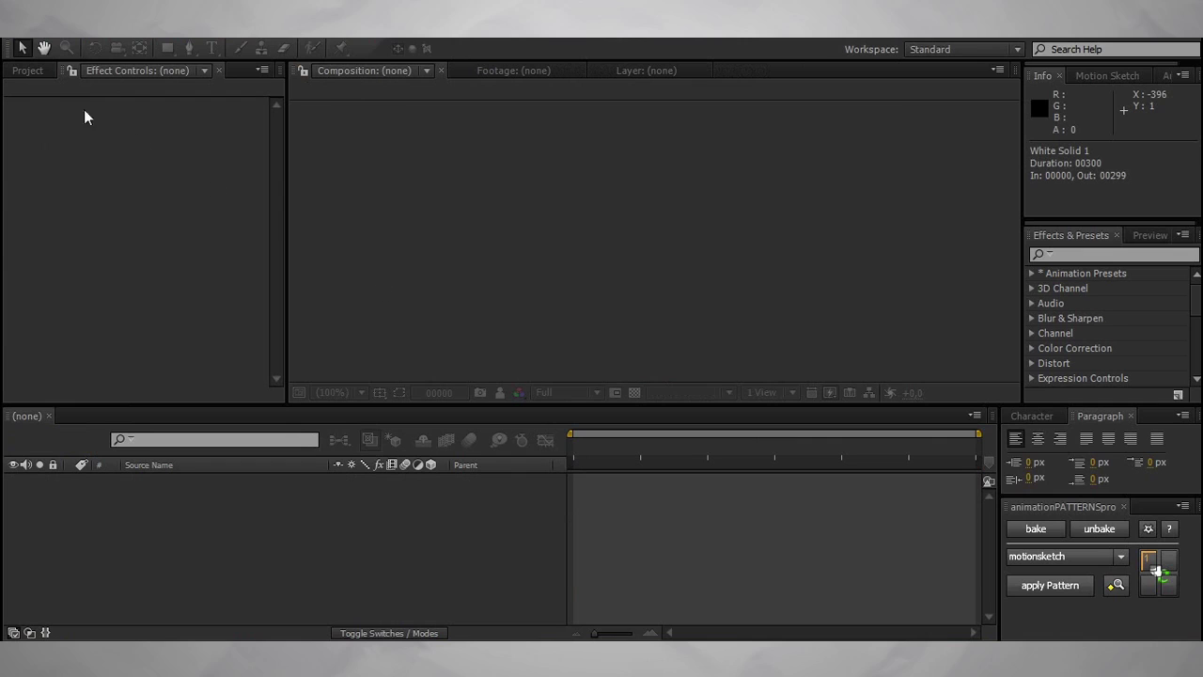
Step: Create a new composition named "app" with the preset 1050 x 576, 25 fps, 300-frame settings
click(29, 70)
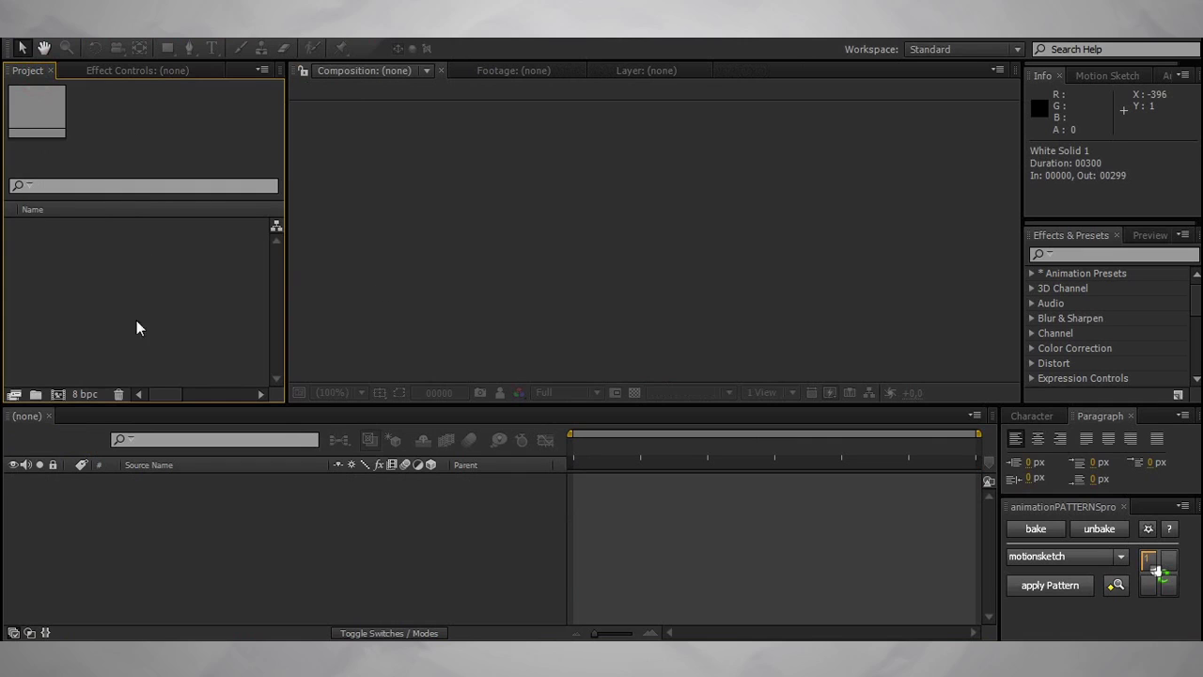
click(60, 395)
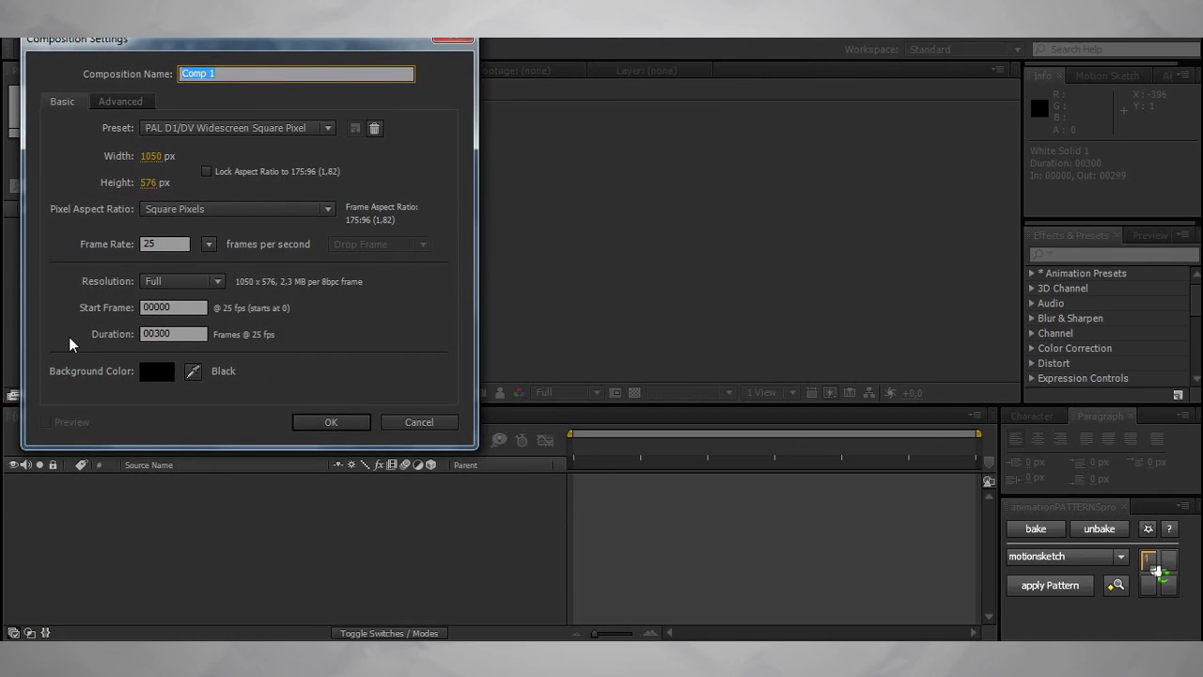
text(app)
key(Return)
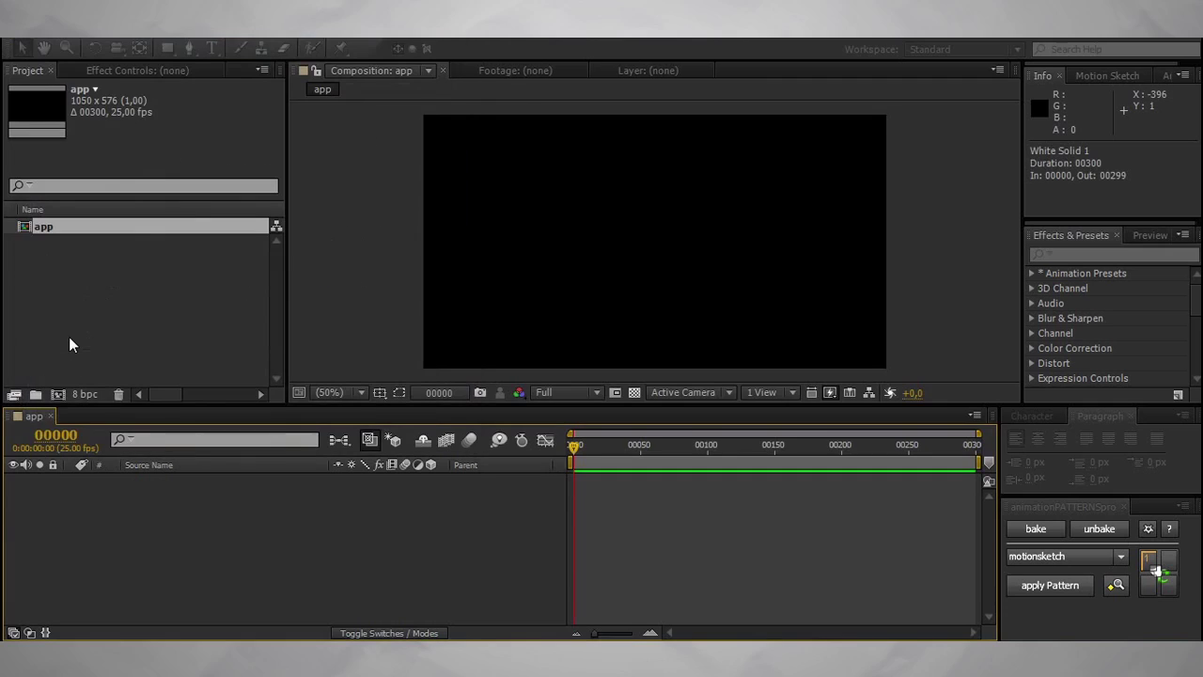
Step: Create the set 1 pattern layer in the app composition and check its pattern choices and effects for the saved motionsketch pattern
click(1150, 567)
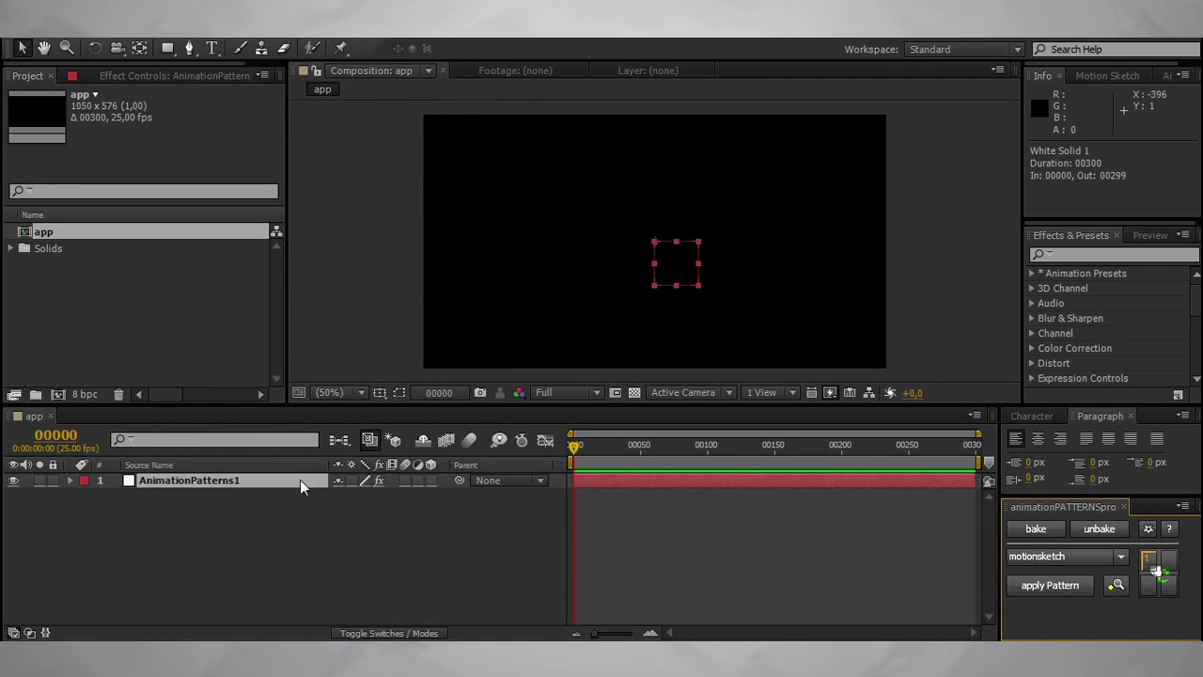
click(1031, 556)
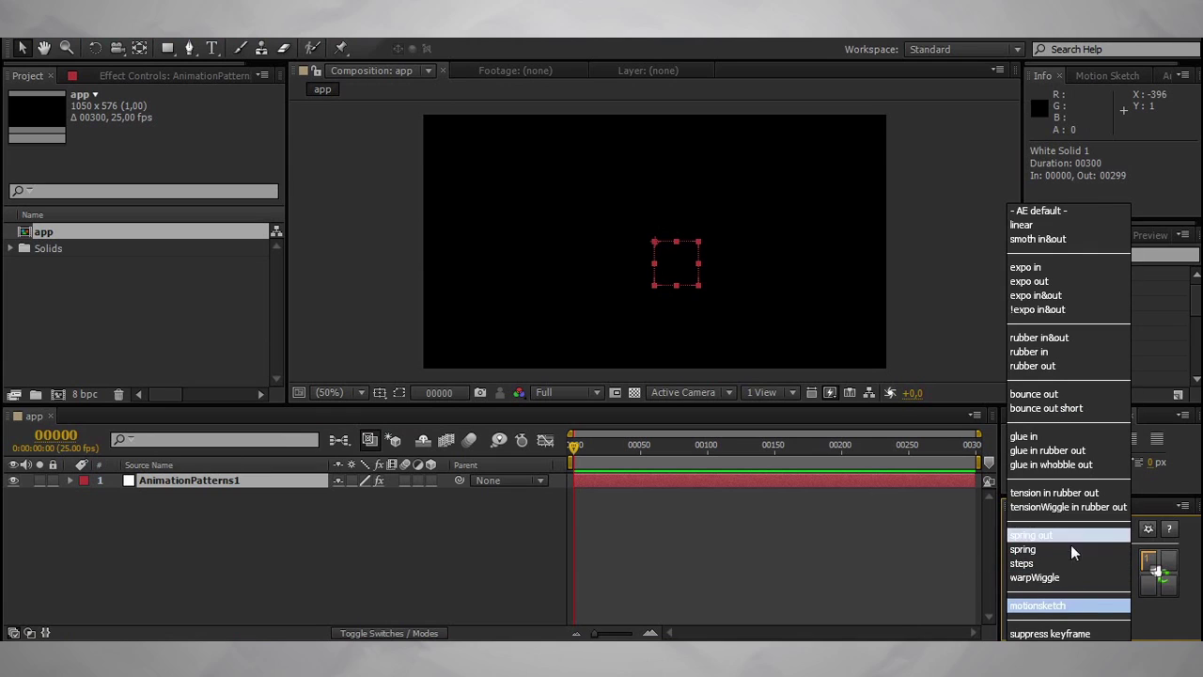
click(1065, 607)
click(72, 480)
click(85, 496)
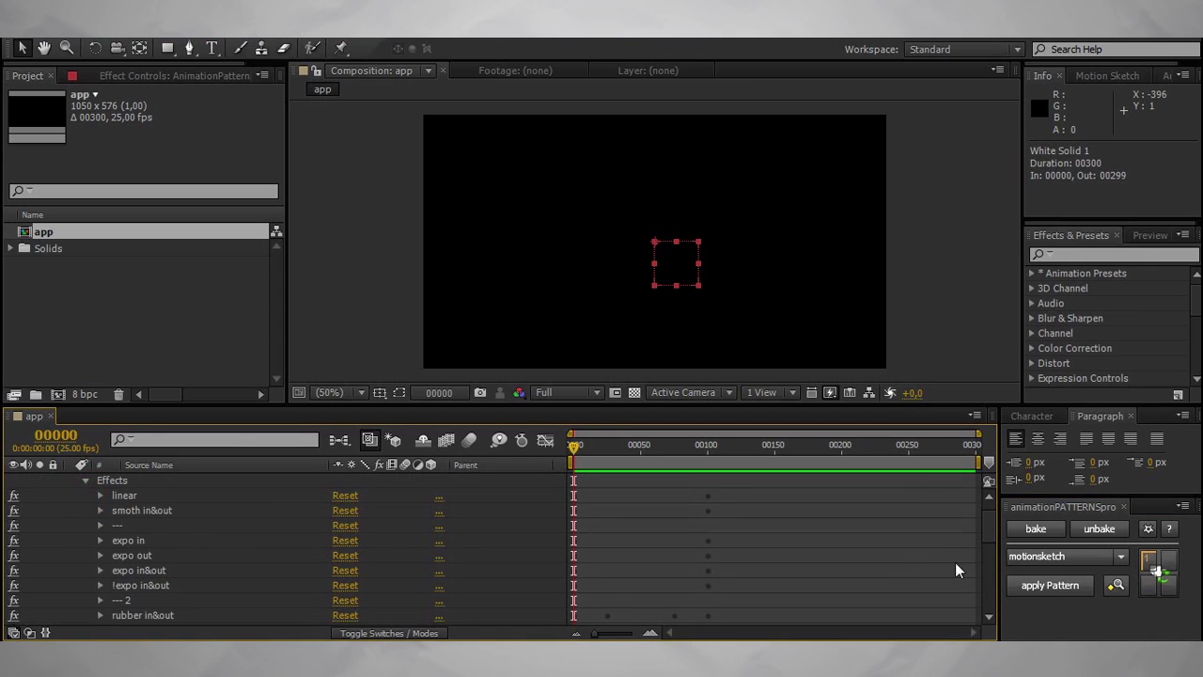
drag(989, 523, 990, 605)
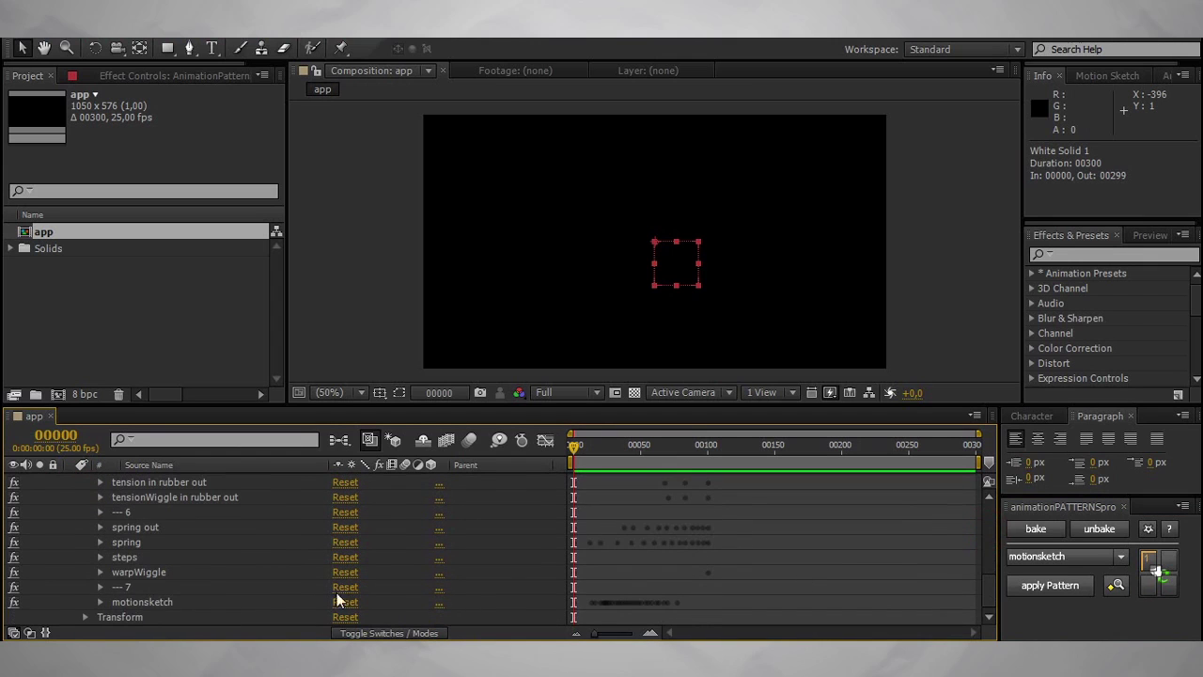
click(165, 602)
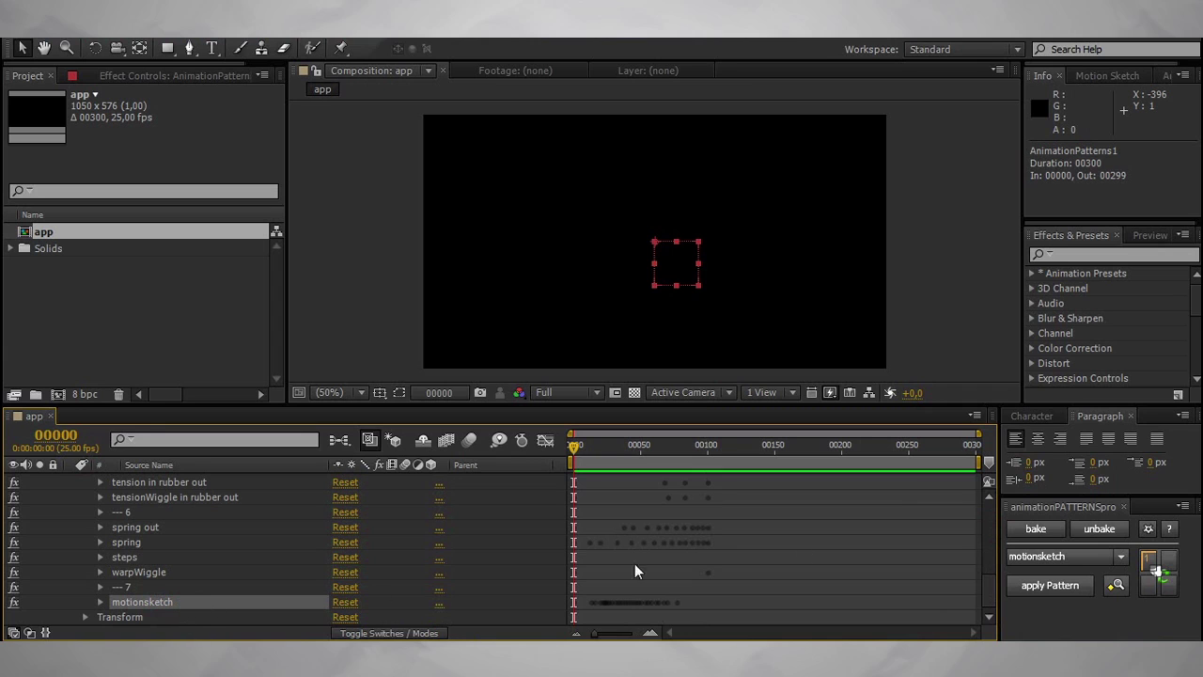
Step: Reset the stored layer 1 patterns to their defaults in the script's settings
click(1147, 530)
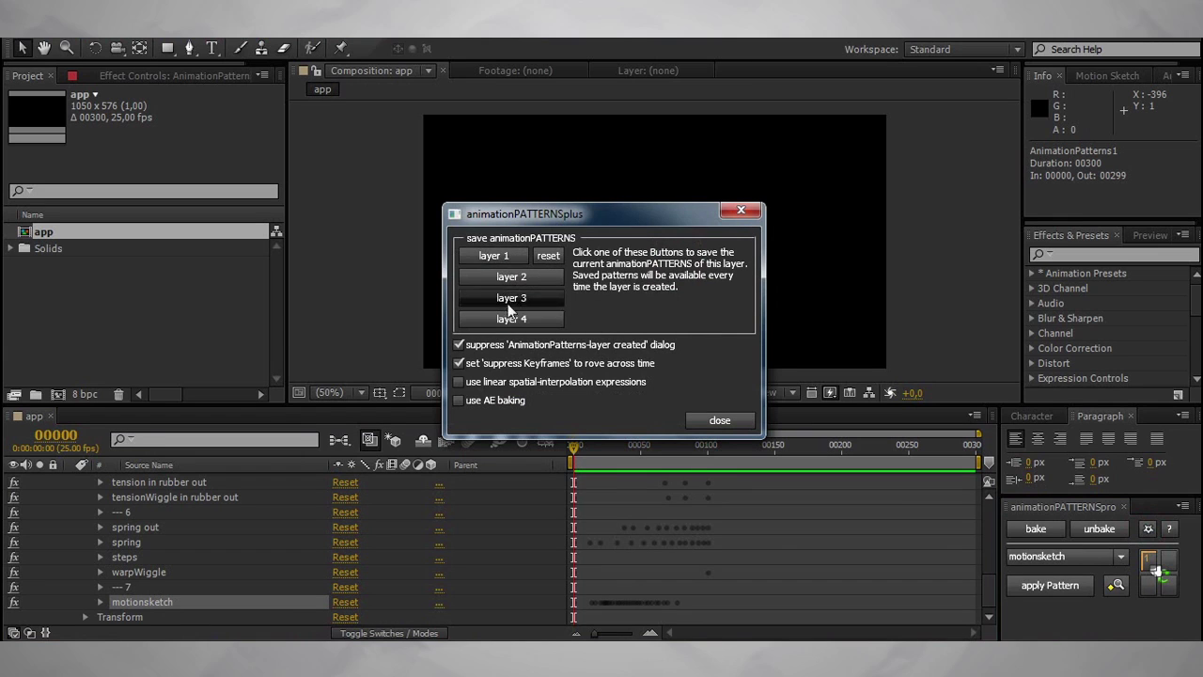
click(551, 255)
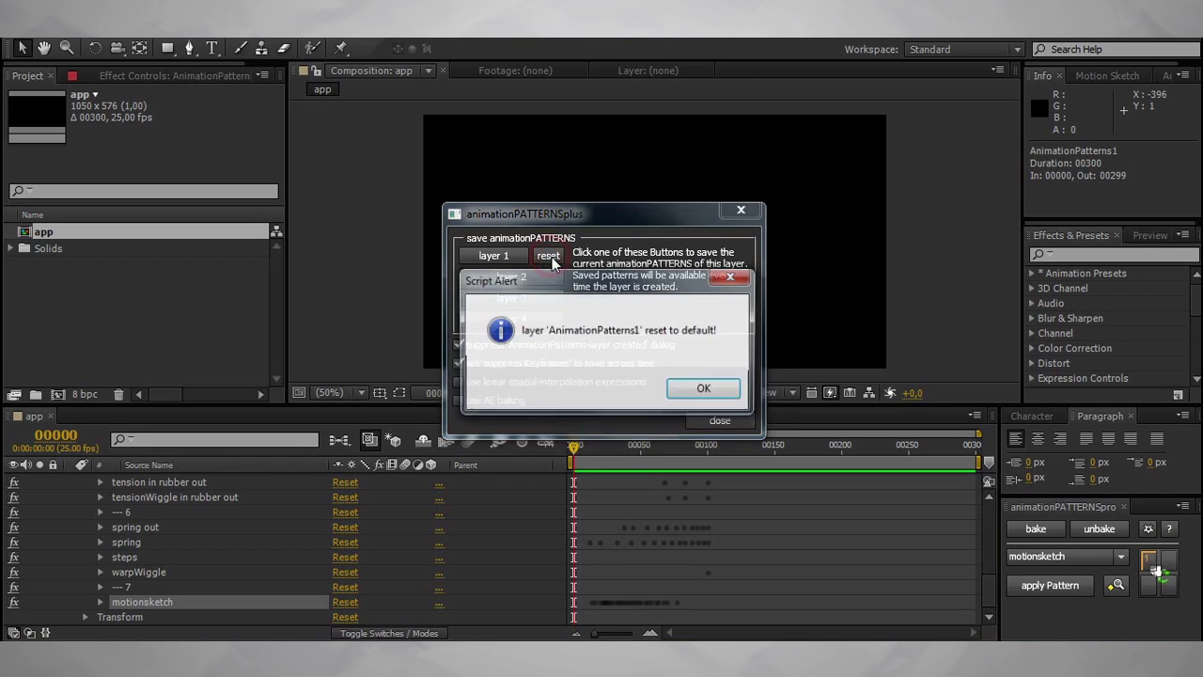
click(706, 390)
click(716, 420)
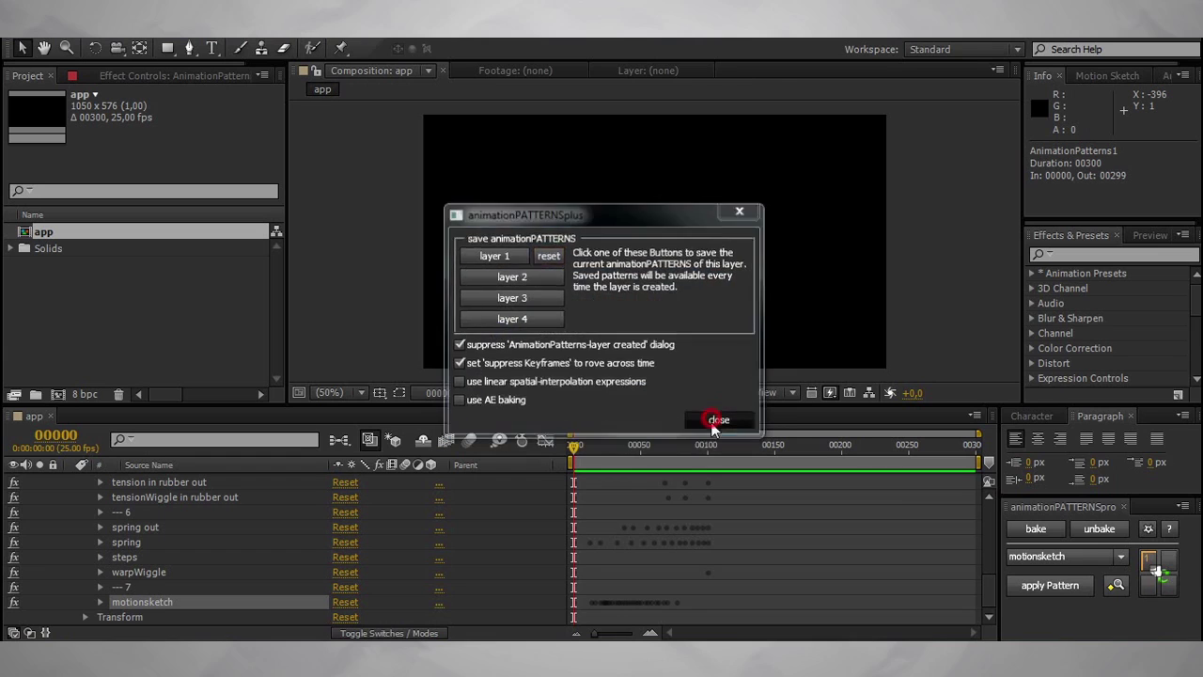
Step: Delete the AnimationPatterns1 layer from the app composition
click(91, 298)
scroll(988, 574, up, 10)
click(213, 480)
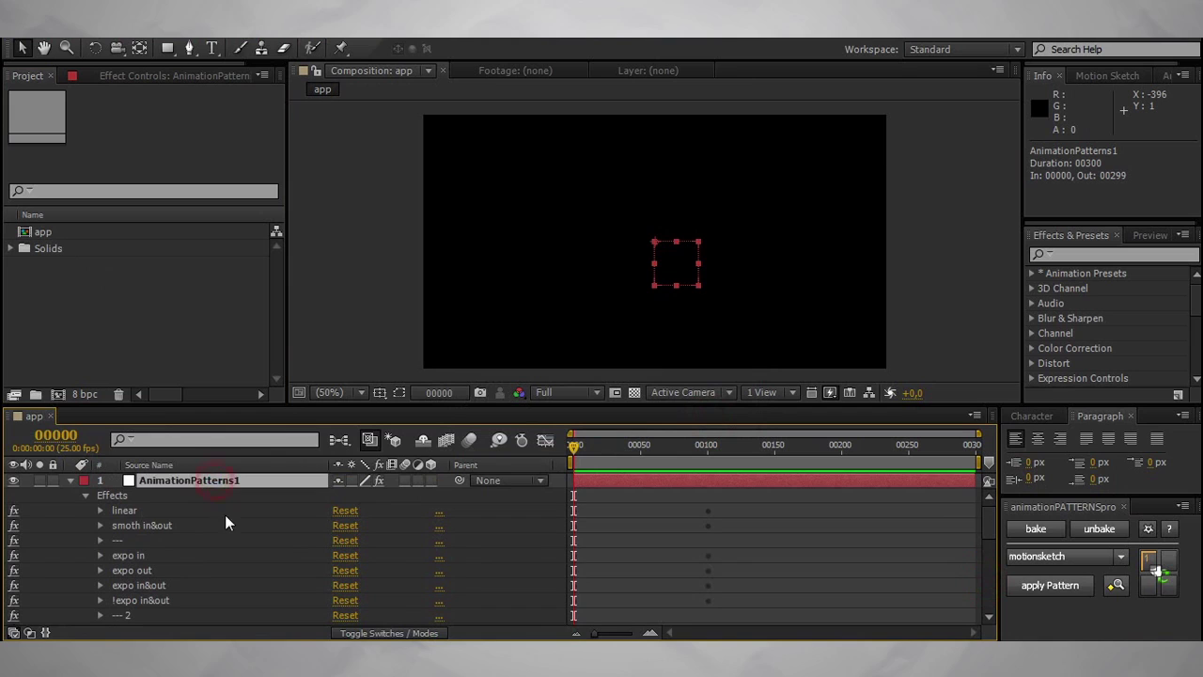
key(Delete)
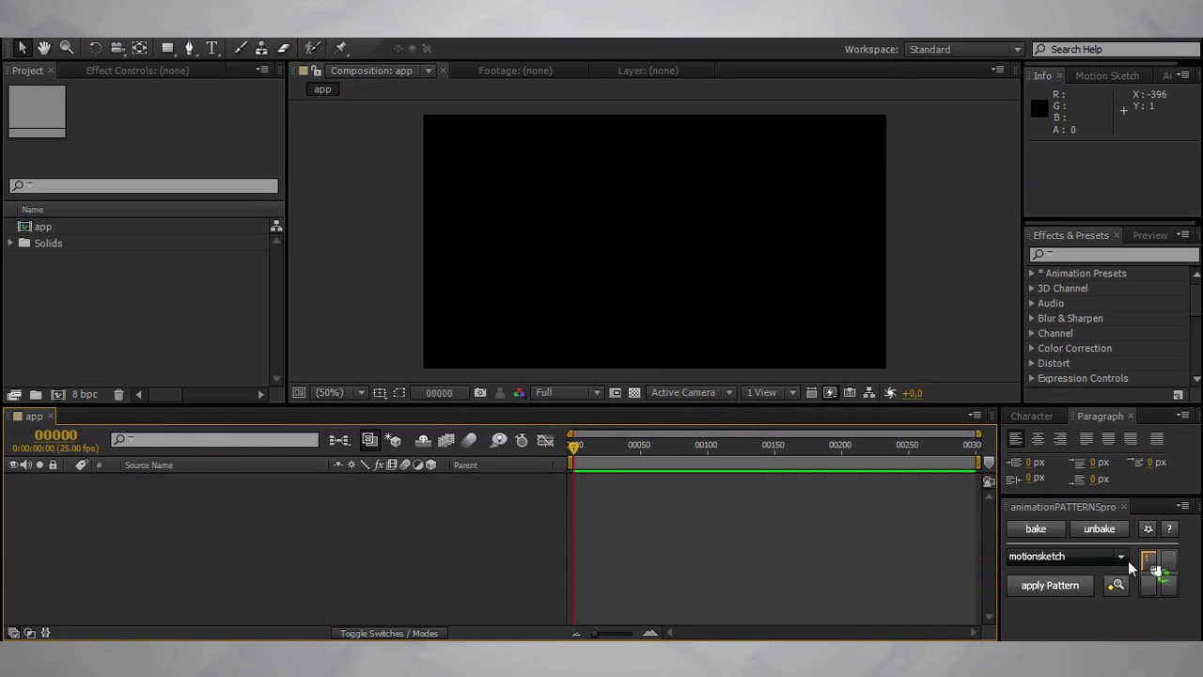
Step: Create the set 1 pattern layer again from the defaults and expand its effects down to the last pattern
click(1156, 569)
click(70, 480)
click(85, 496)
scroll(987, 574, down, 8)
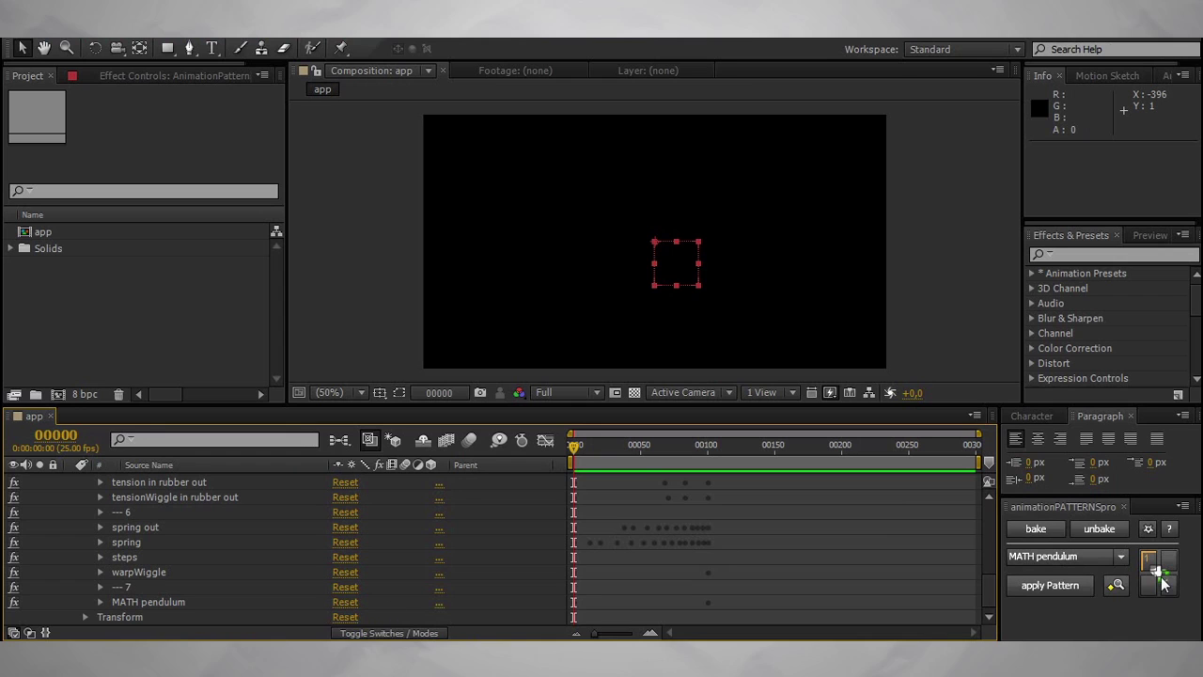
Step: Toggle the script setting "suppress 'AnimationPatterns-layer created' dialog" and close the settings
click(1148, 528)
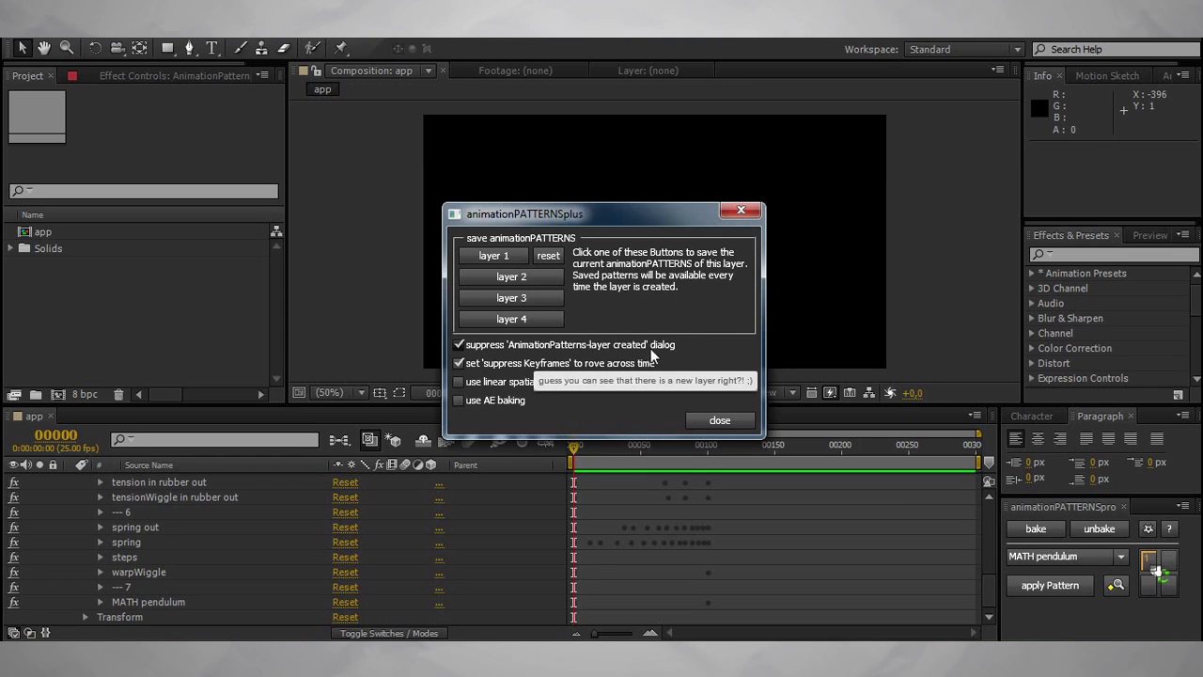
click(470, 345)
click(720, 420)
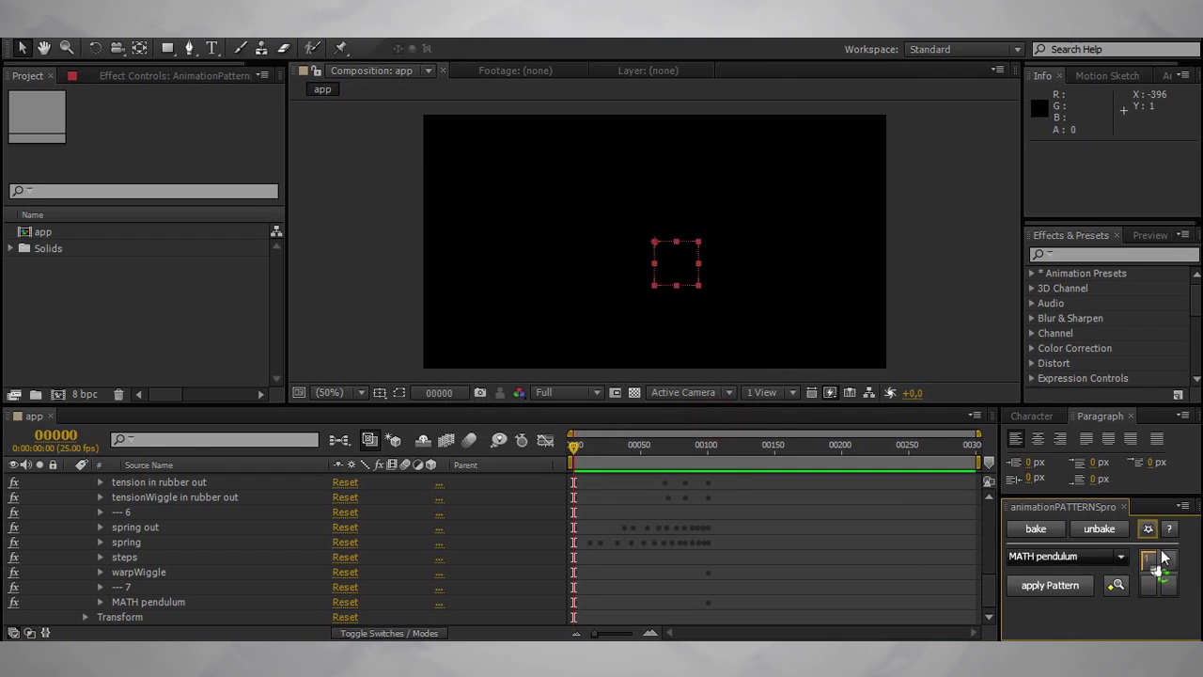
Step: Create the set 2 pattern layer in the app composition and dismiss the notice
click(1169, 577)
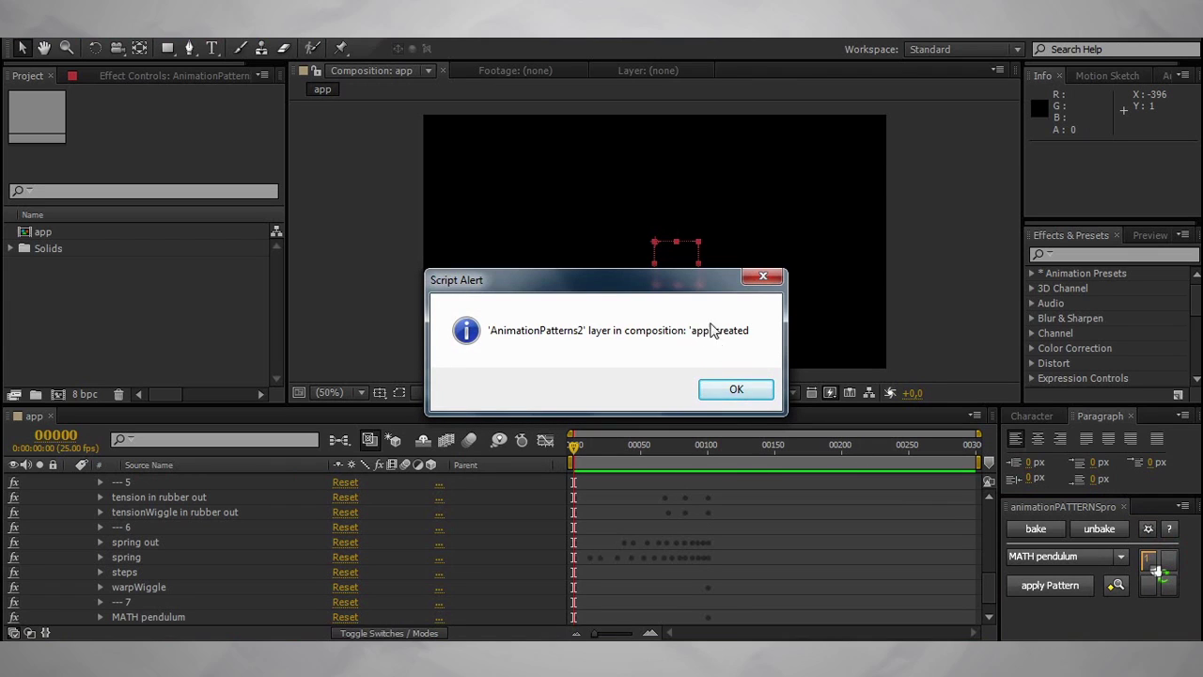
click(747, 393)
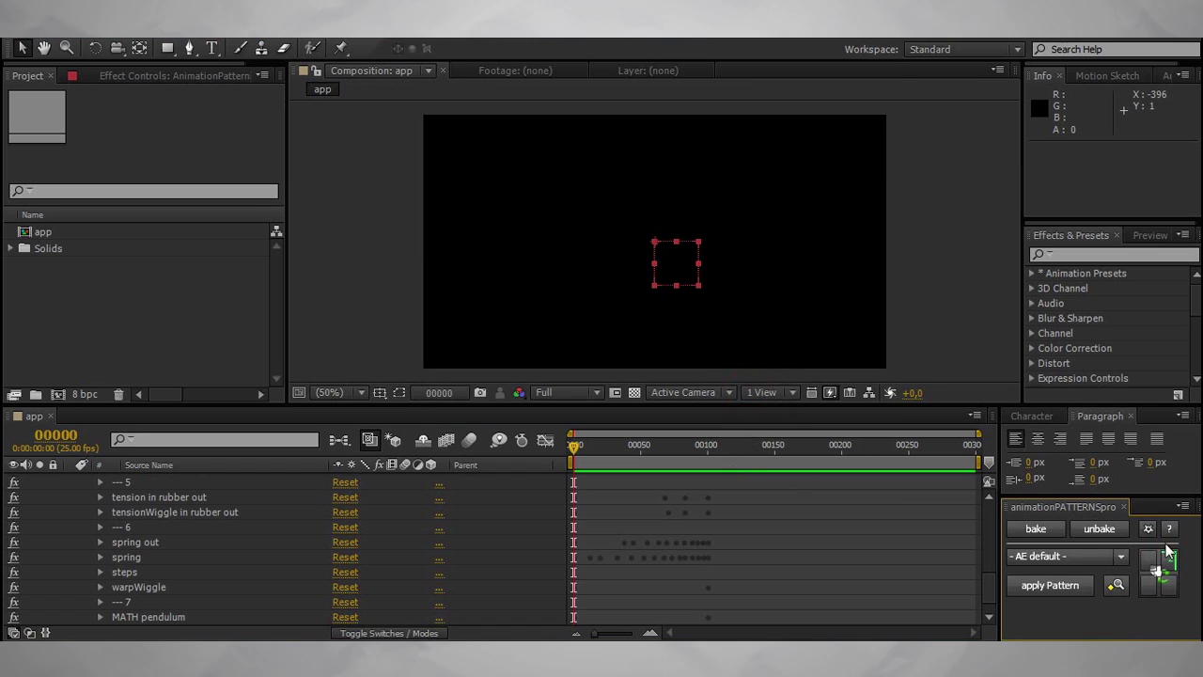
Step: In the script settings, enable "suppress 'AnimationPatterns-layer created' dialog" and "use AE baking", and close the settings
click(1148, 528)
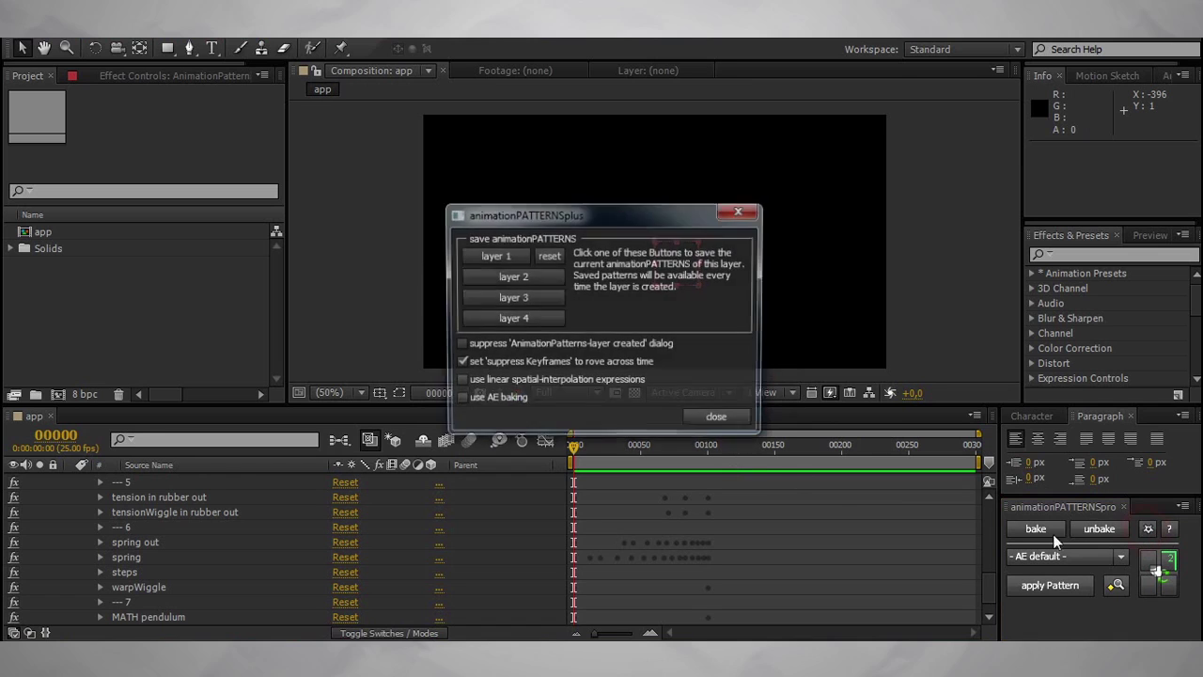
click(460, 345)
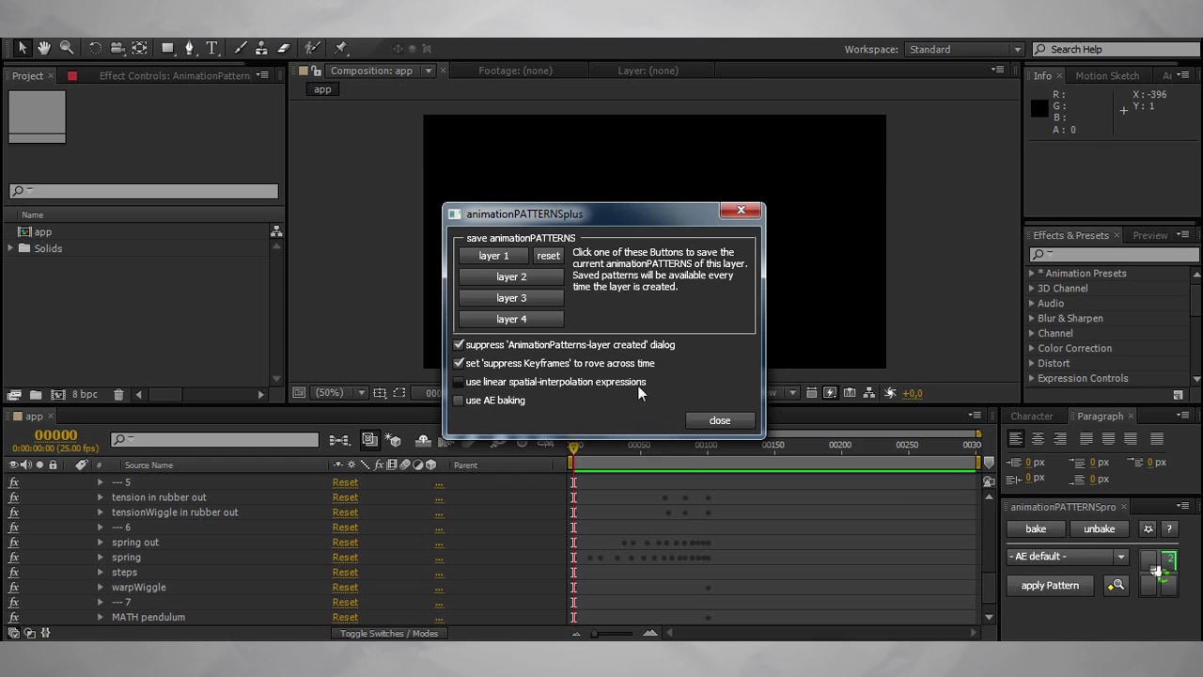
mouse_move(638, 390)
mouse_move(501, 403)
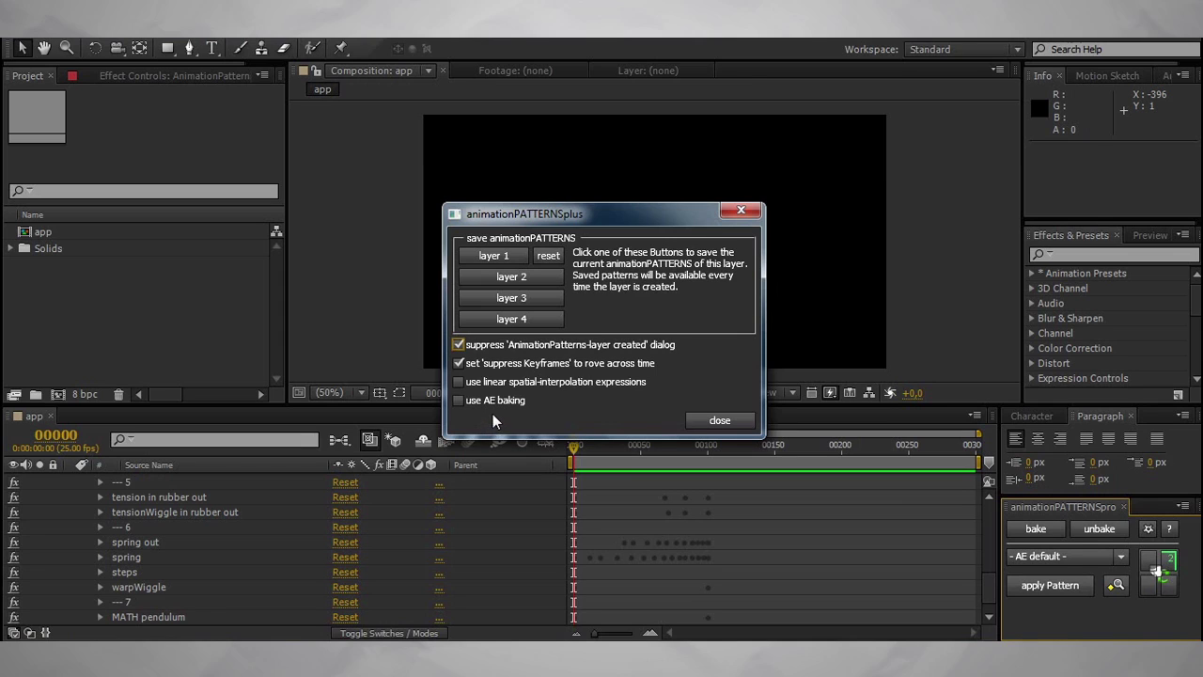
click(460, 402)
click(716, 422)
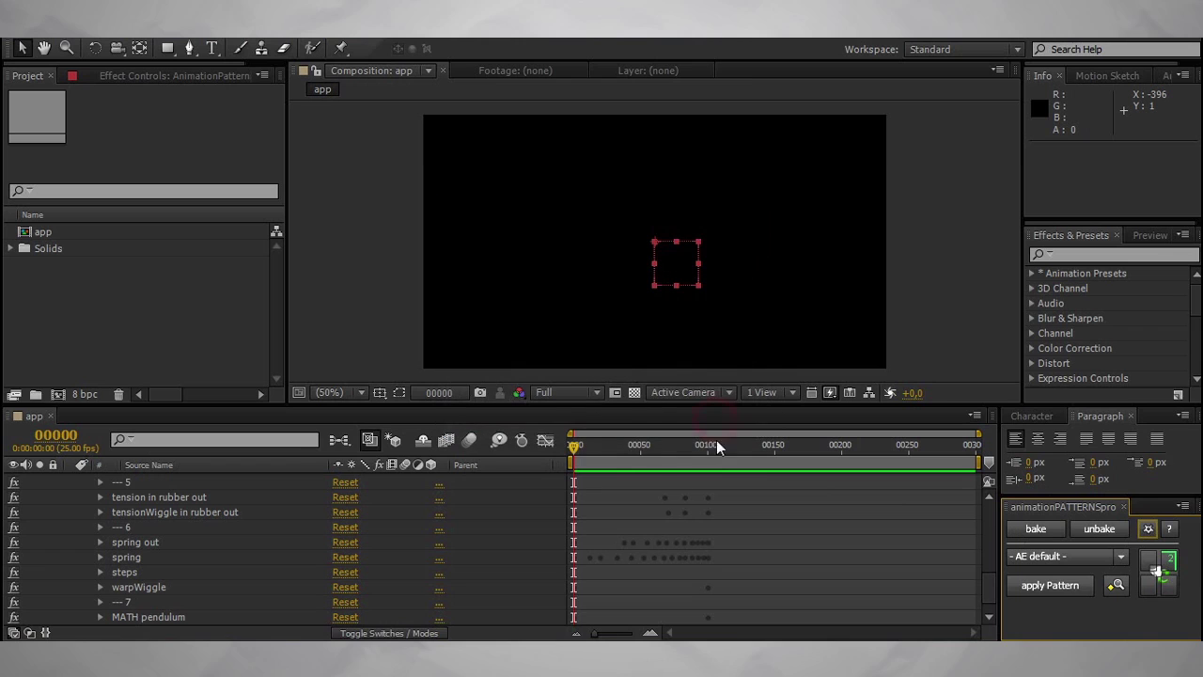
Step: Create a new composition with the default settings and add a red 100 x 100 px solid to it
click(57, 394)
click(324, 422)
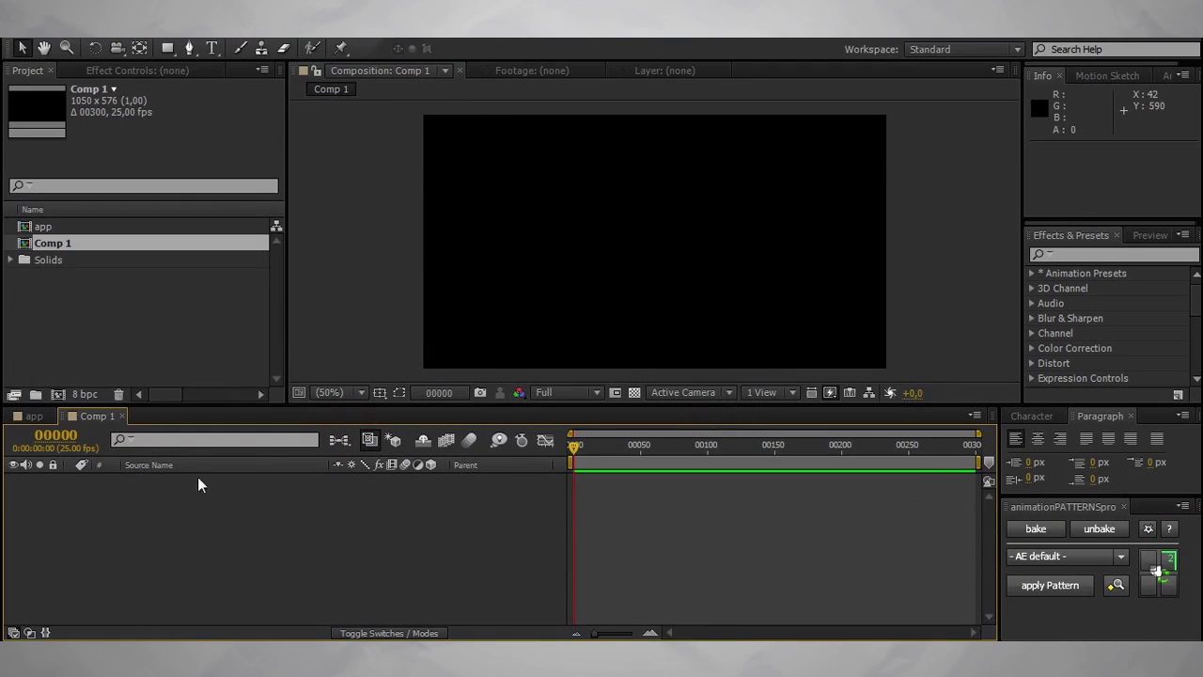
key(ctrl+y)
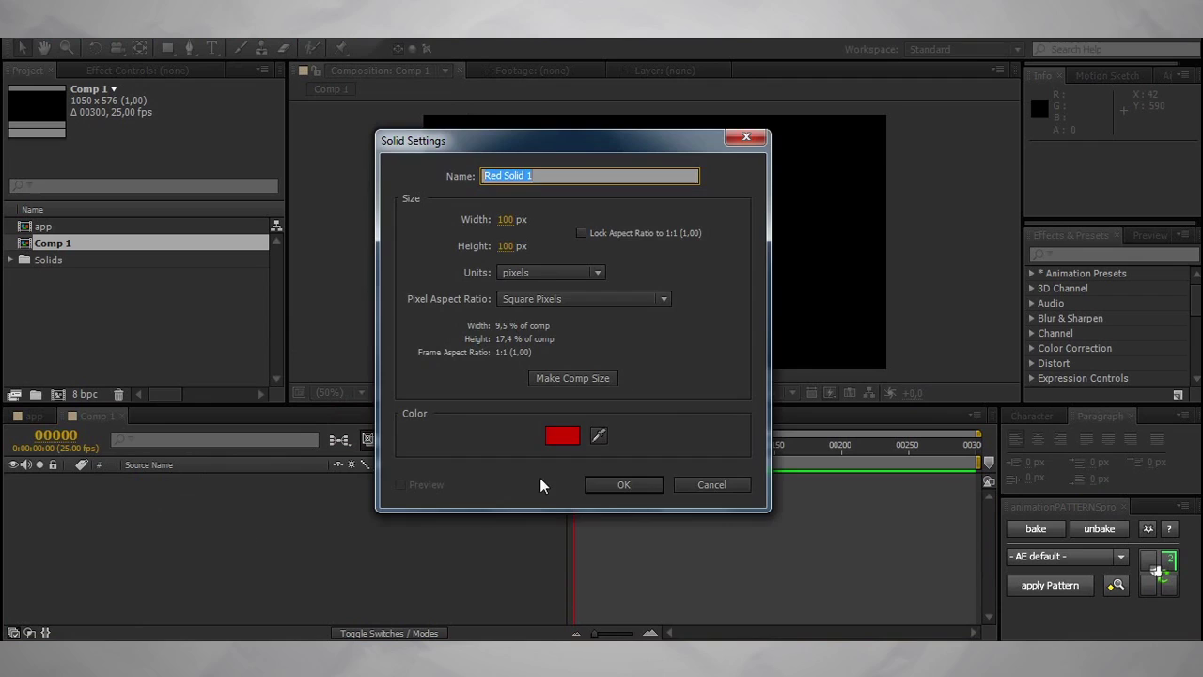
click(606, 482)
Step: Animate the red solid's position from the centre to about 227, 430 with two keyframes, and shift both keyframes to start after frame 61
key(p)
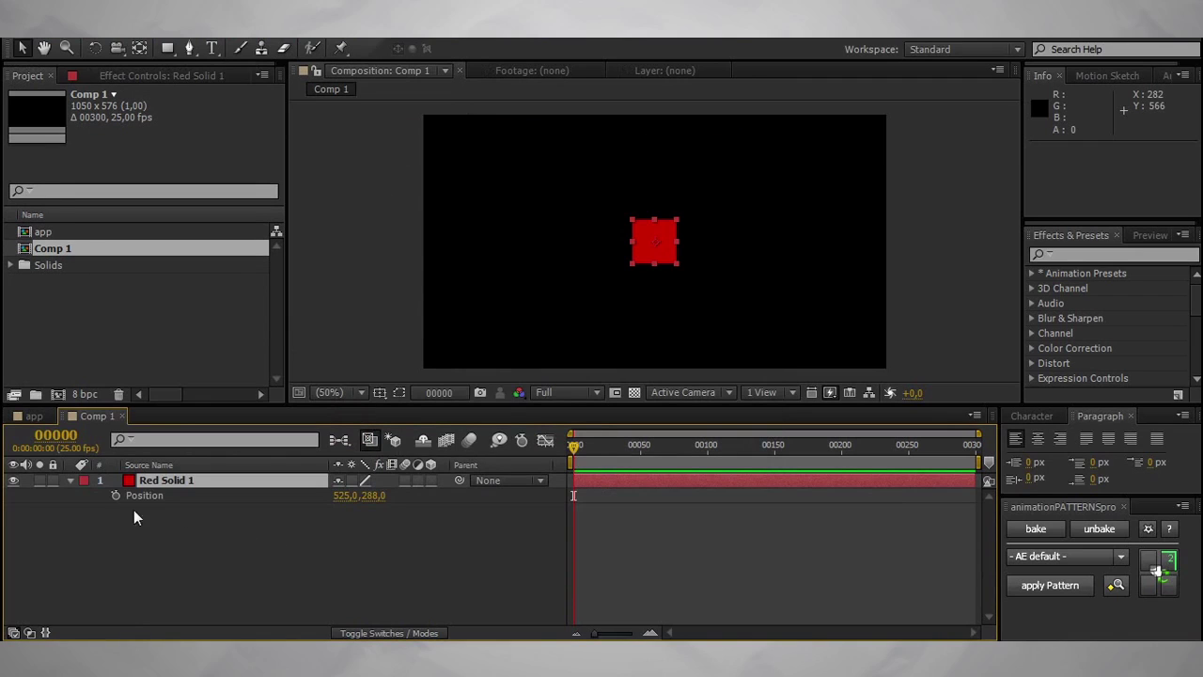
click(116, 495)
click(655, 444)
drag(644, 256, 507, 322)
drag(692, 509, 570, 491)
click(675, 531)
drag(647, 522, 677, 554)
click(689, 543)
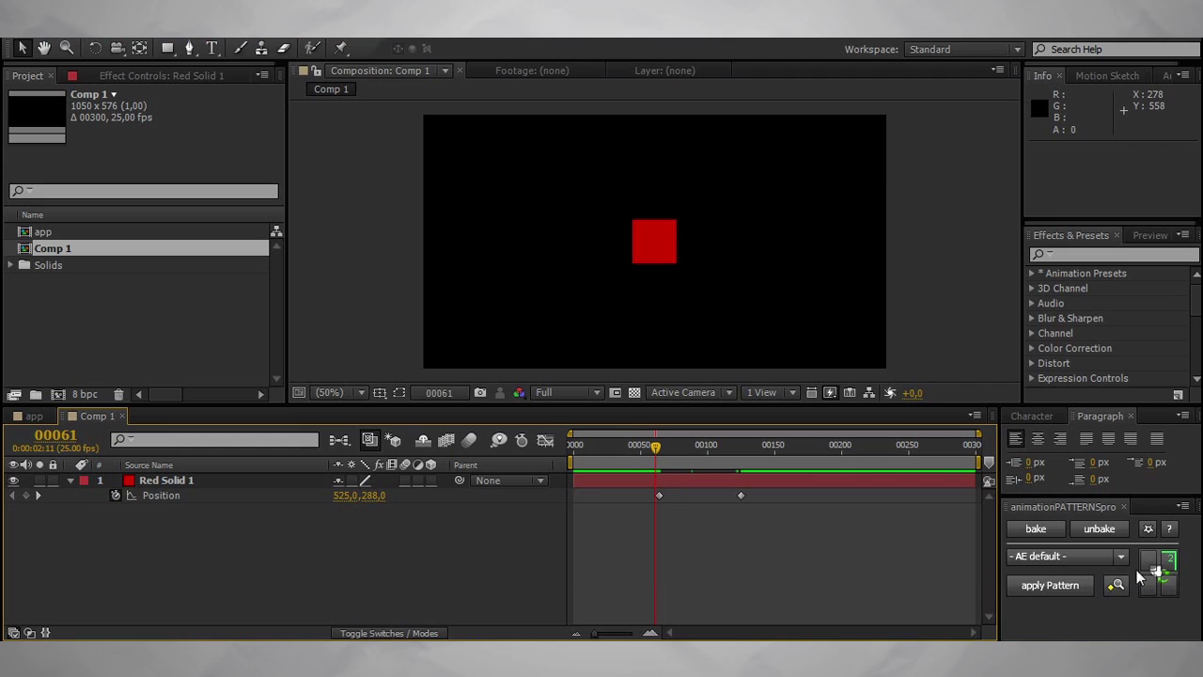
Step: Apply the TheBlop 2 pattern to the solid's first position keyframe and preview the motion up to frame 122
click(1094, 556)
click(1044, 563)
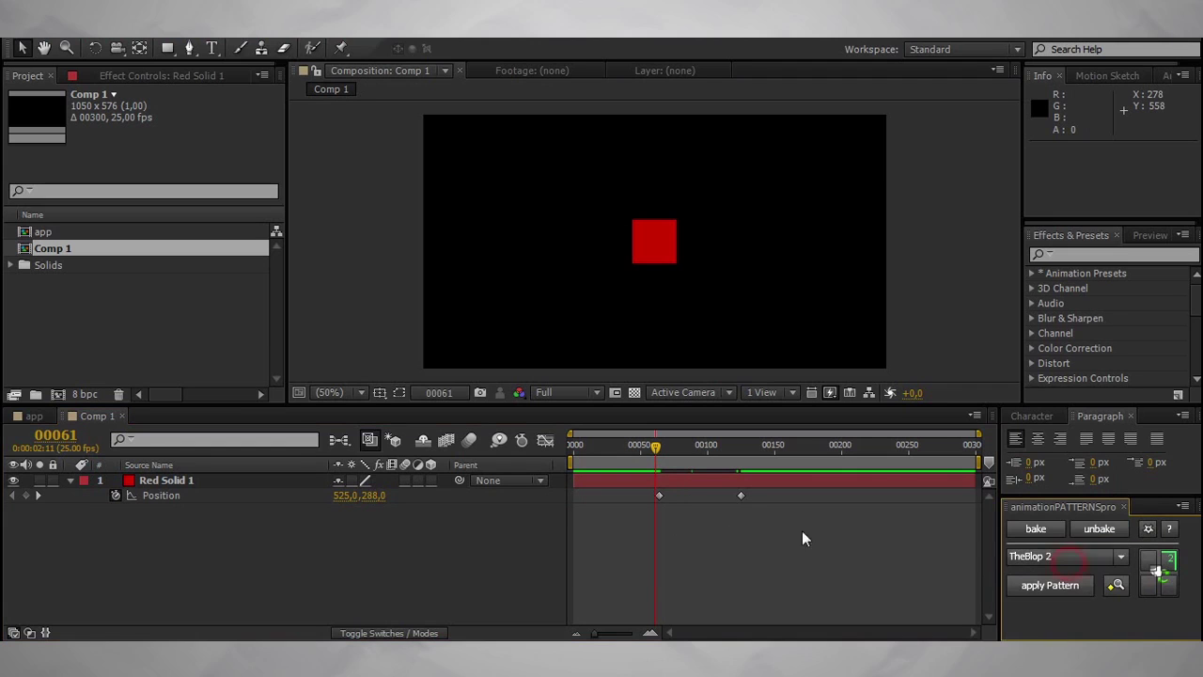
drag(692, 543, 680, 518)
click(1041, 586)
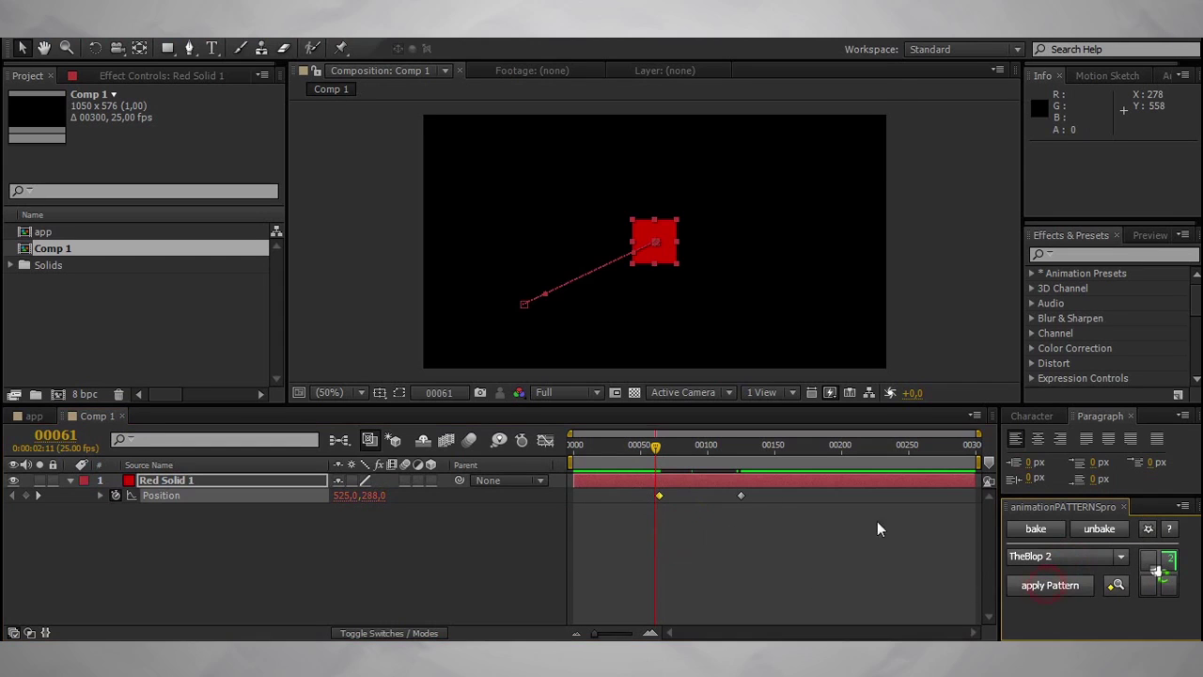
mouse_move(658, 448)
mouse_down()
mouse_move(761, 449)
mouse_move(625, 445)
mouse_move(679, 447)
mouse_up()
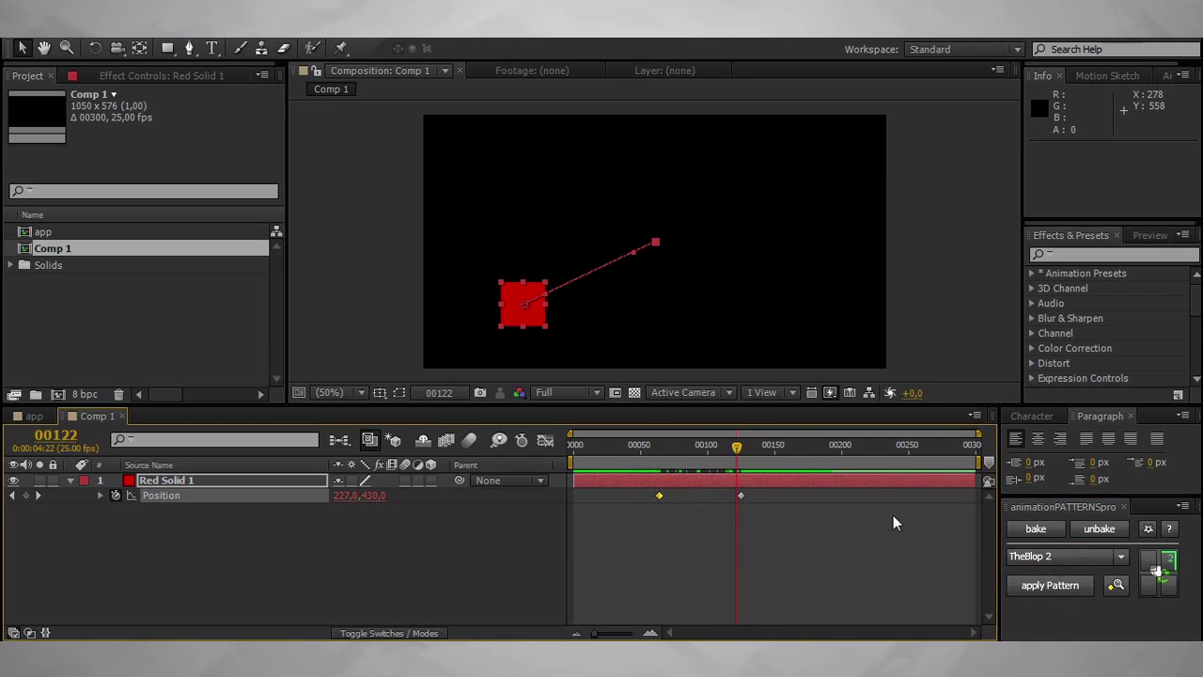
Step: Bake the red solid's whole position animation and scrub through the timeline to frame 239
click(261, 497)
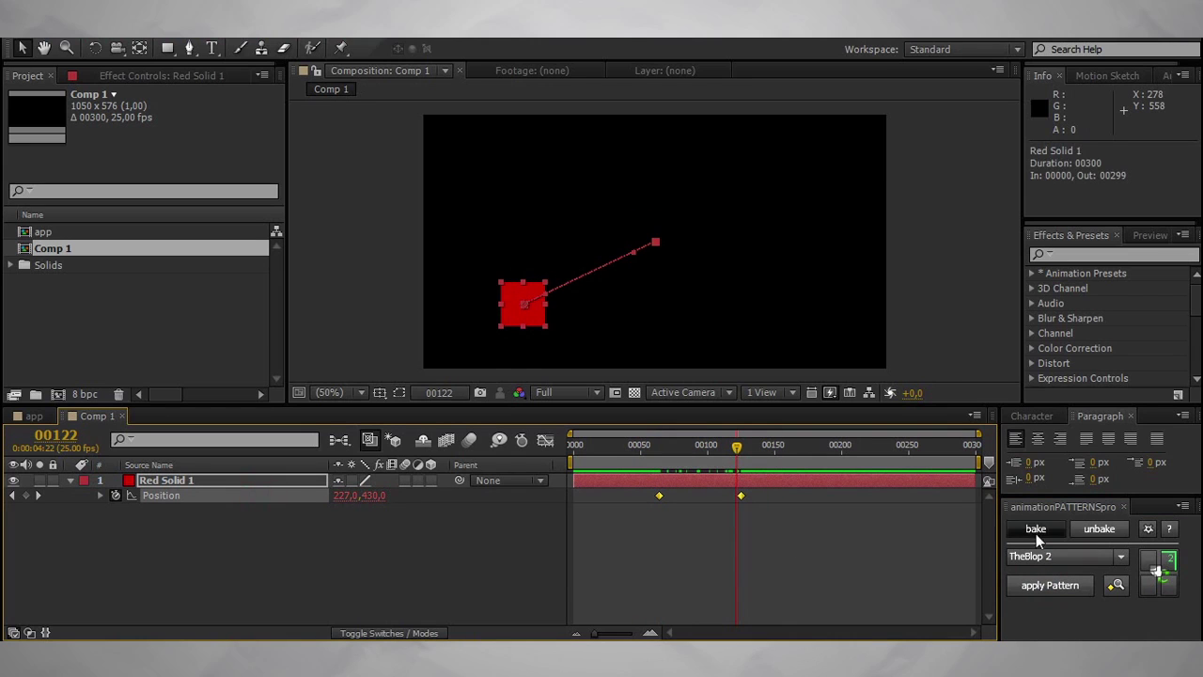
click(1036, 529)
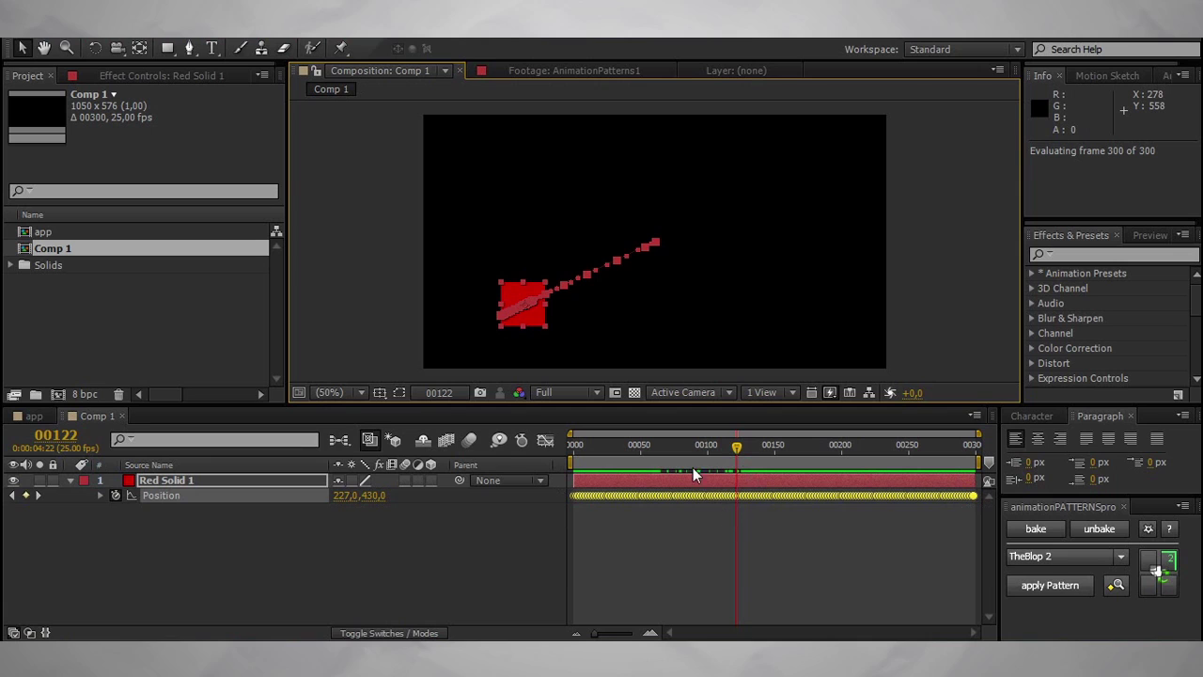
drag(675, 447, 585, 462)
drag(846, 446, 893, 448)
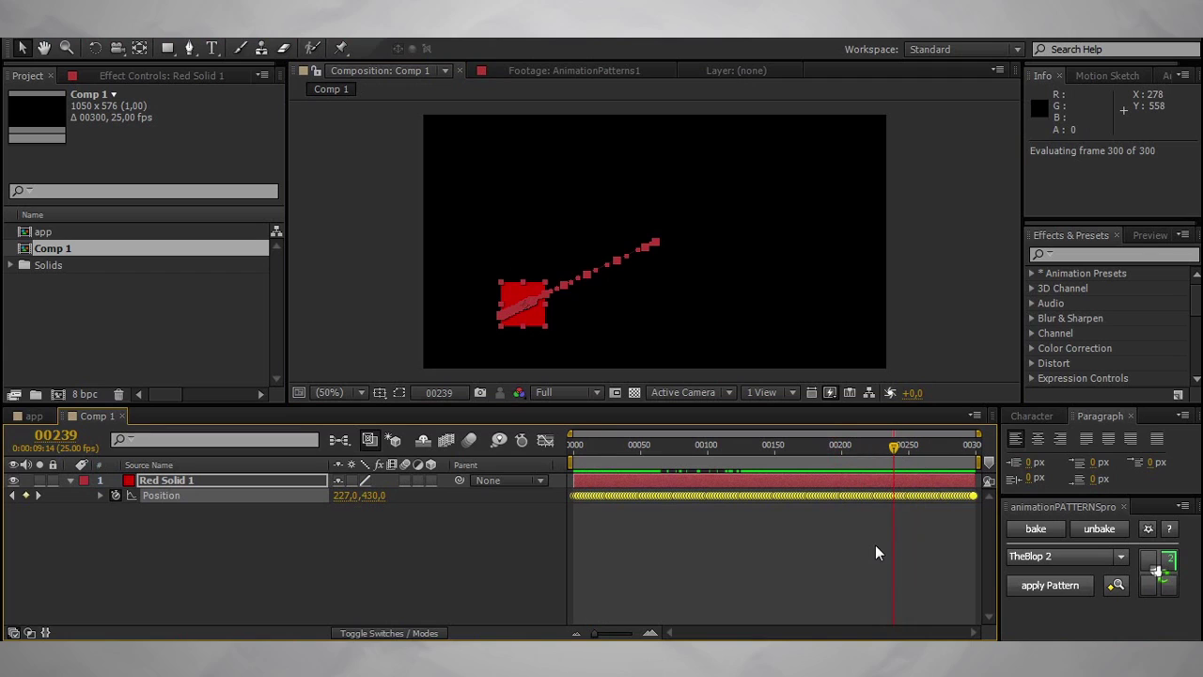
Step: Unbake the red solid's position animation
click(1100, 530)
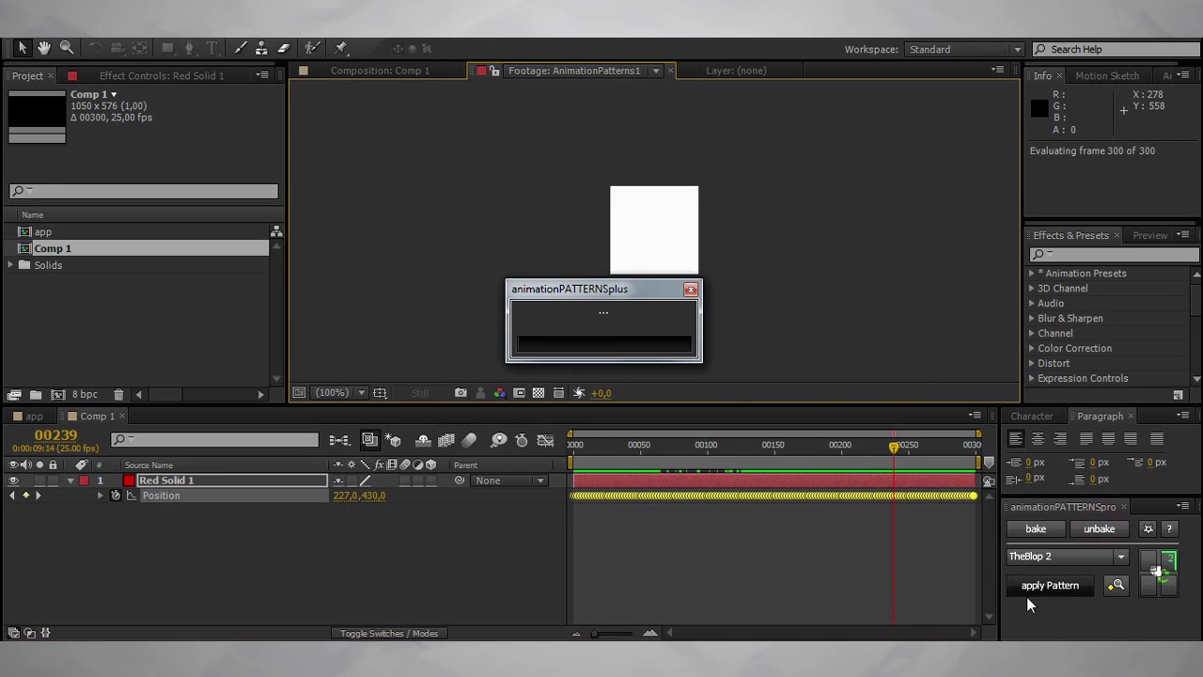
click(637, 443)
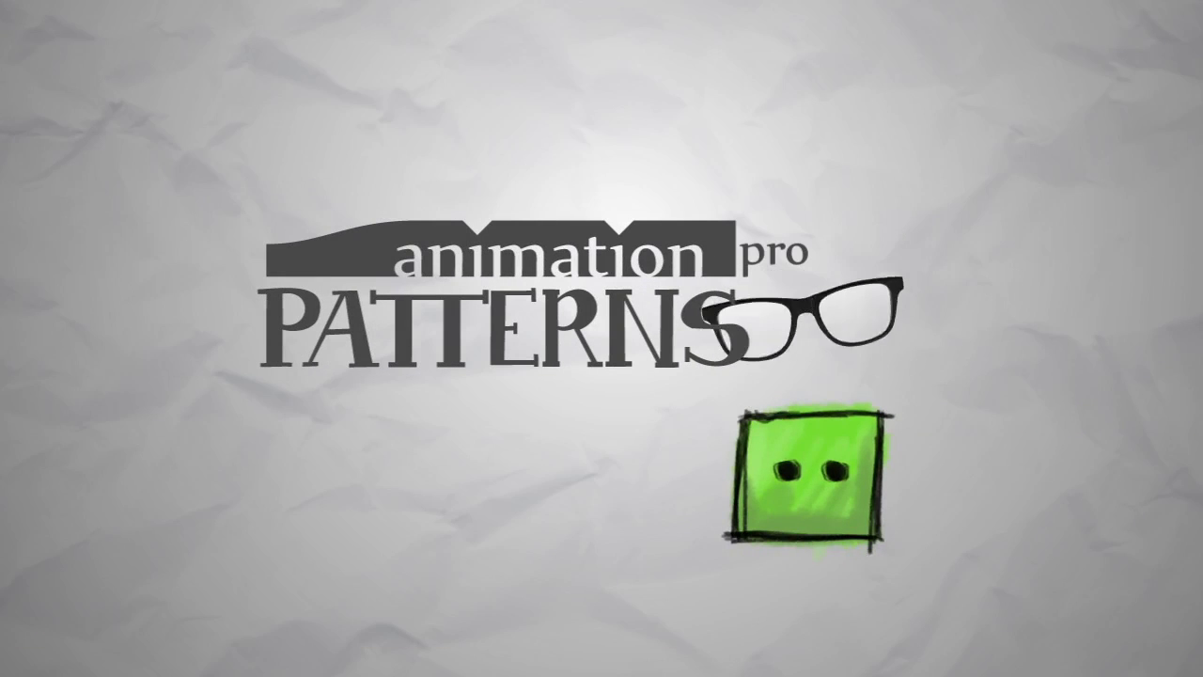